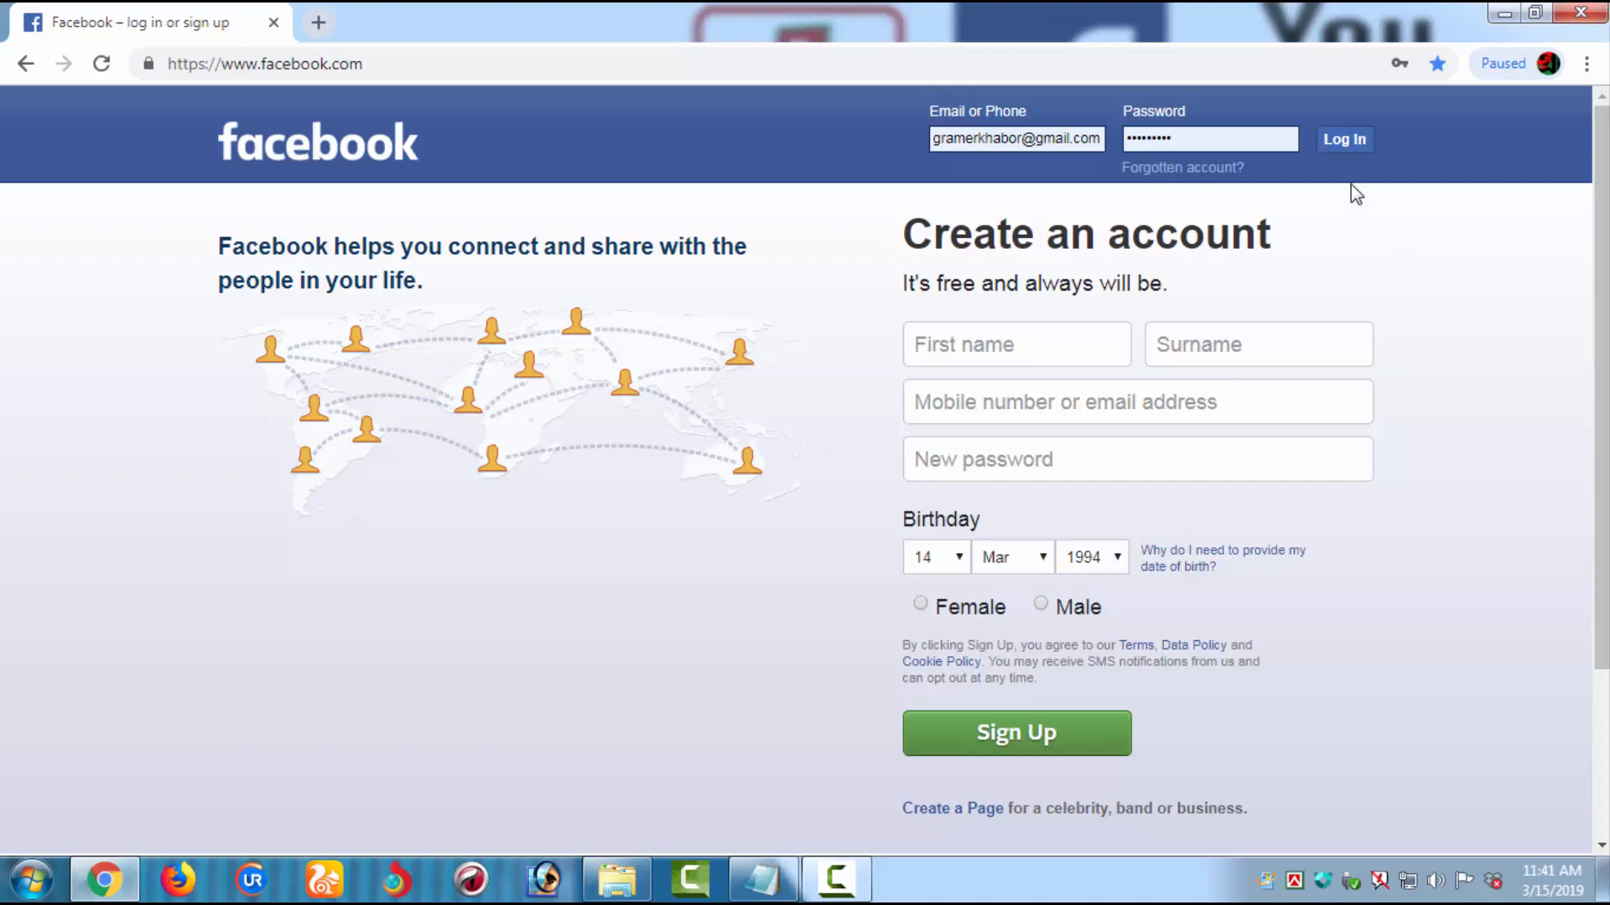
Log in to the account with the prefilled credentials and start creating a Business or brand Page.
click(1346, 141)
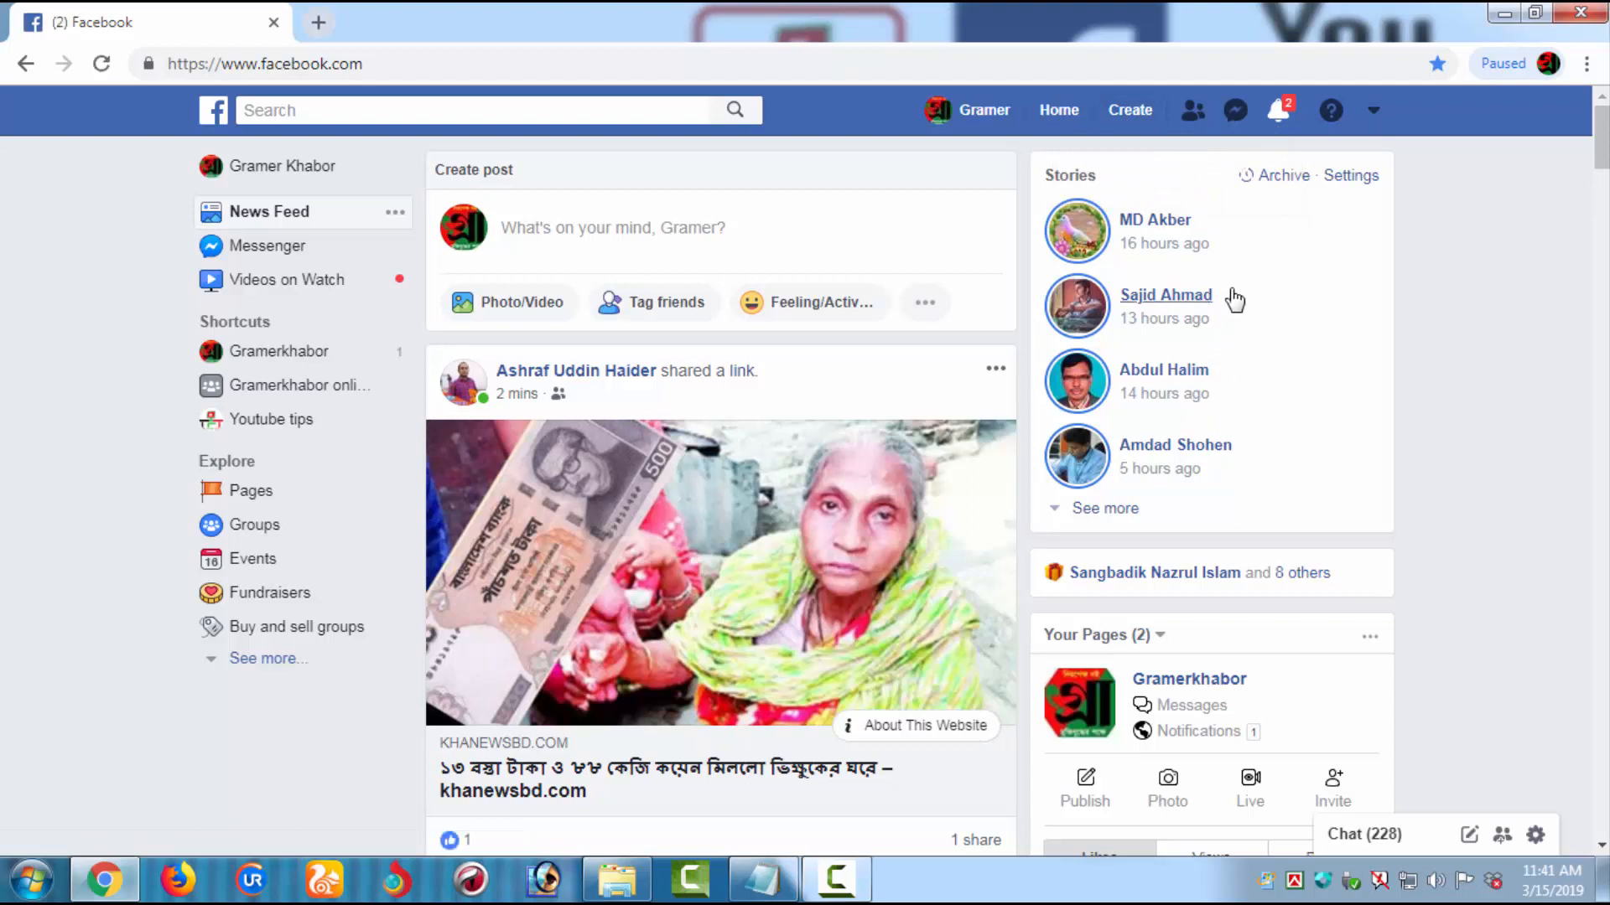
click(1128, 117)
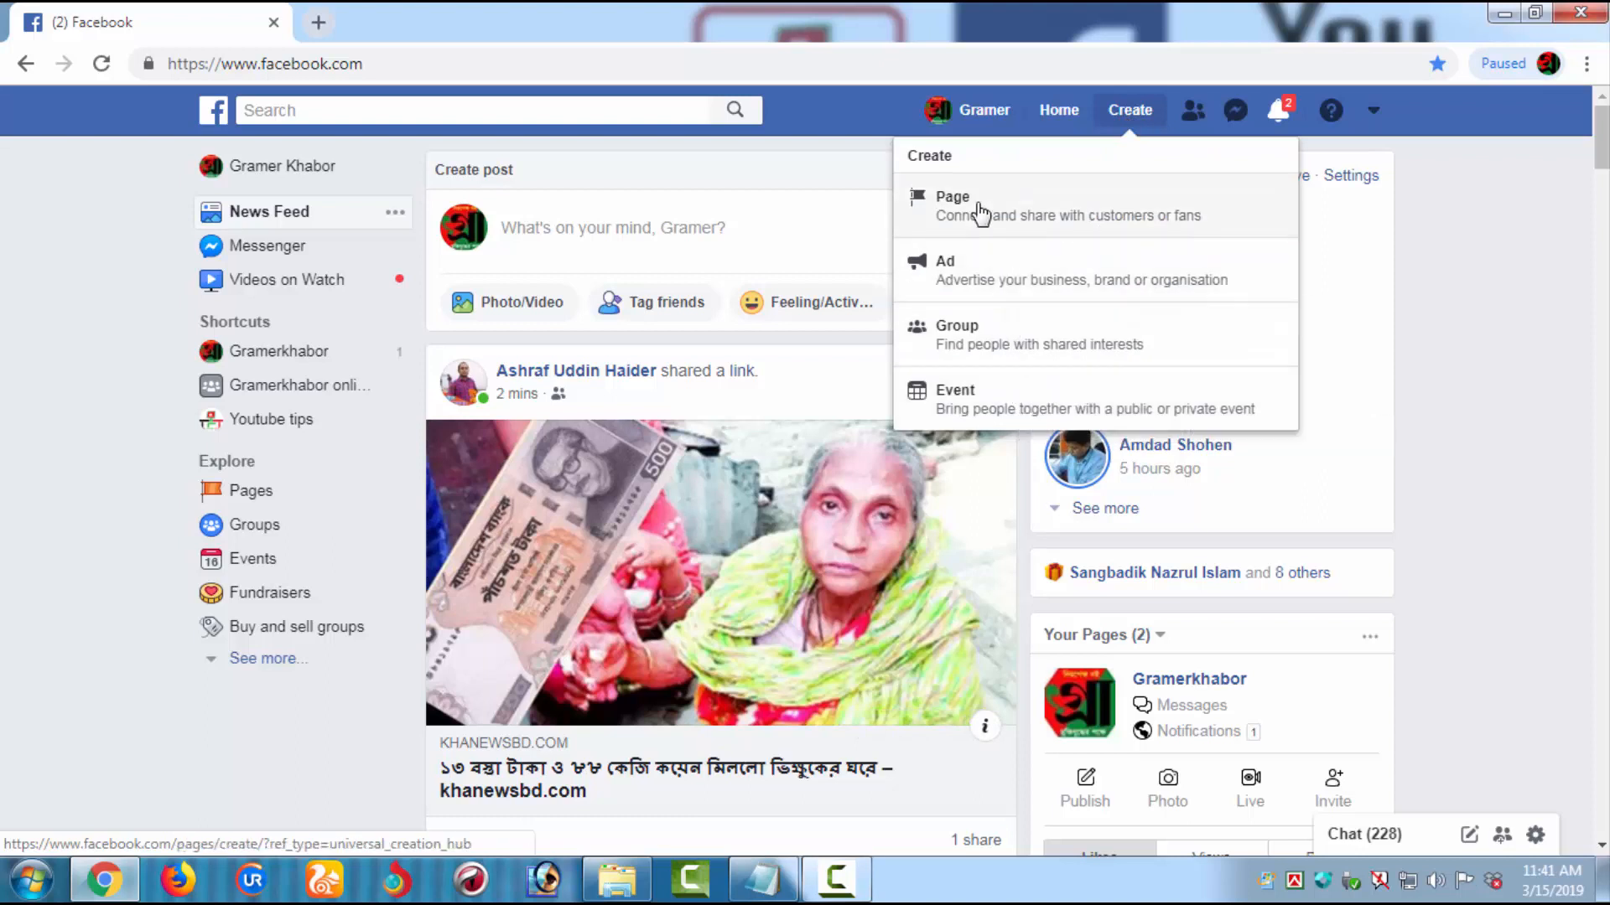
click(975, 209)
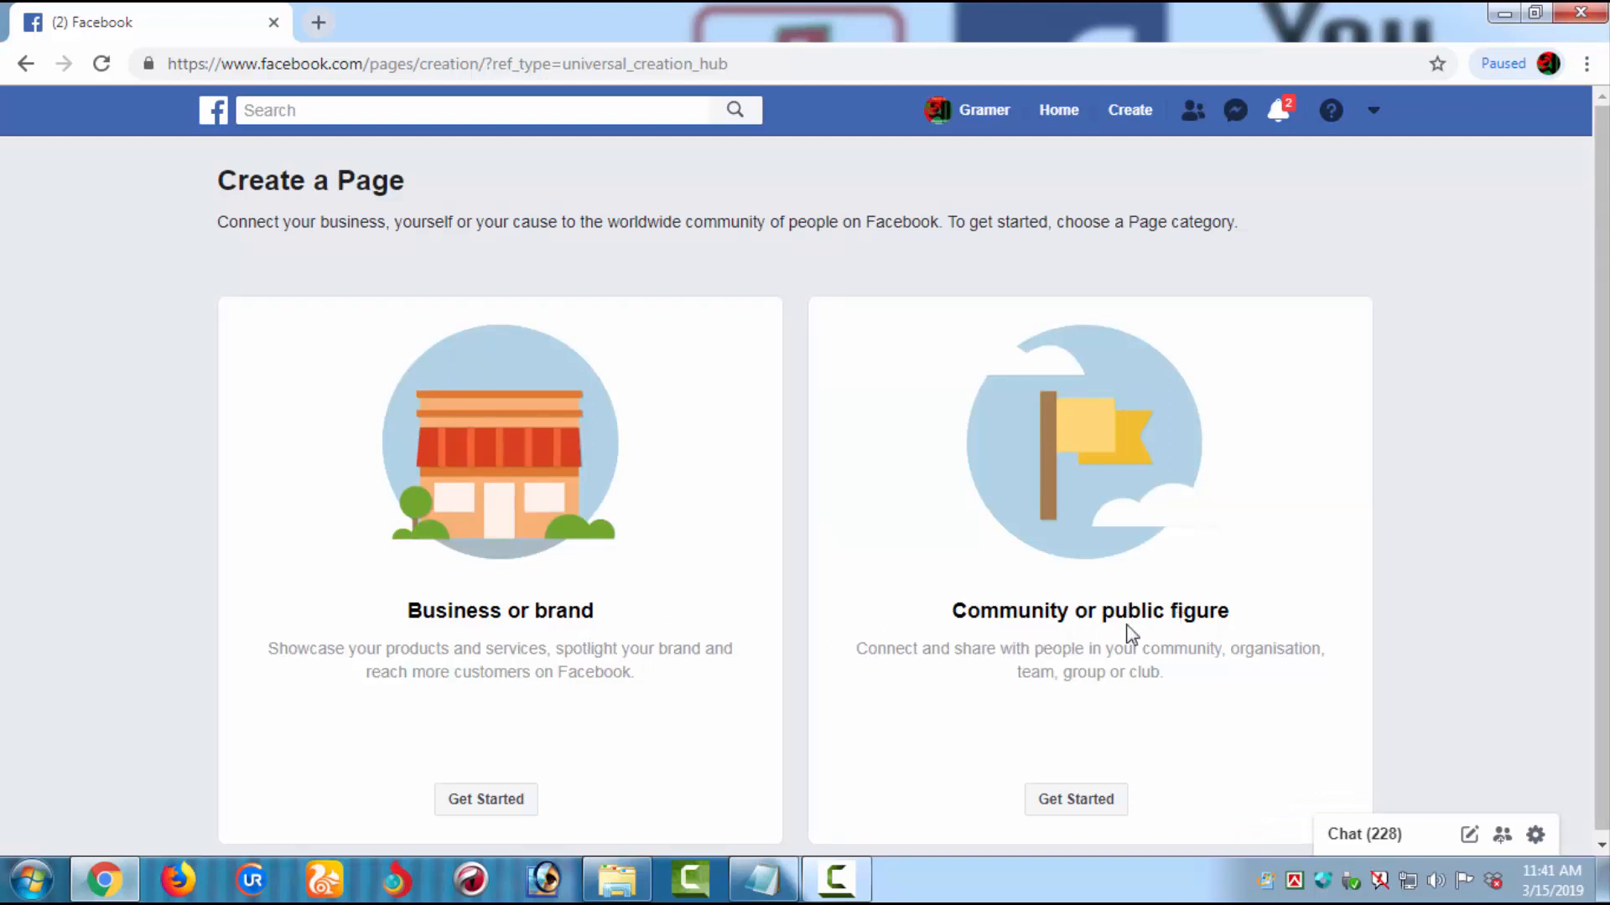
click(507, 794)
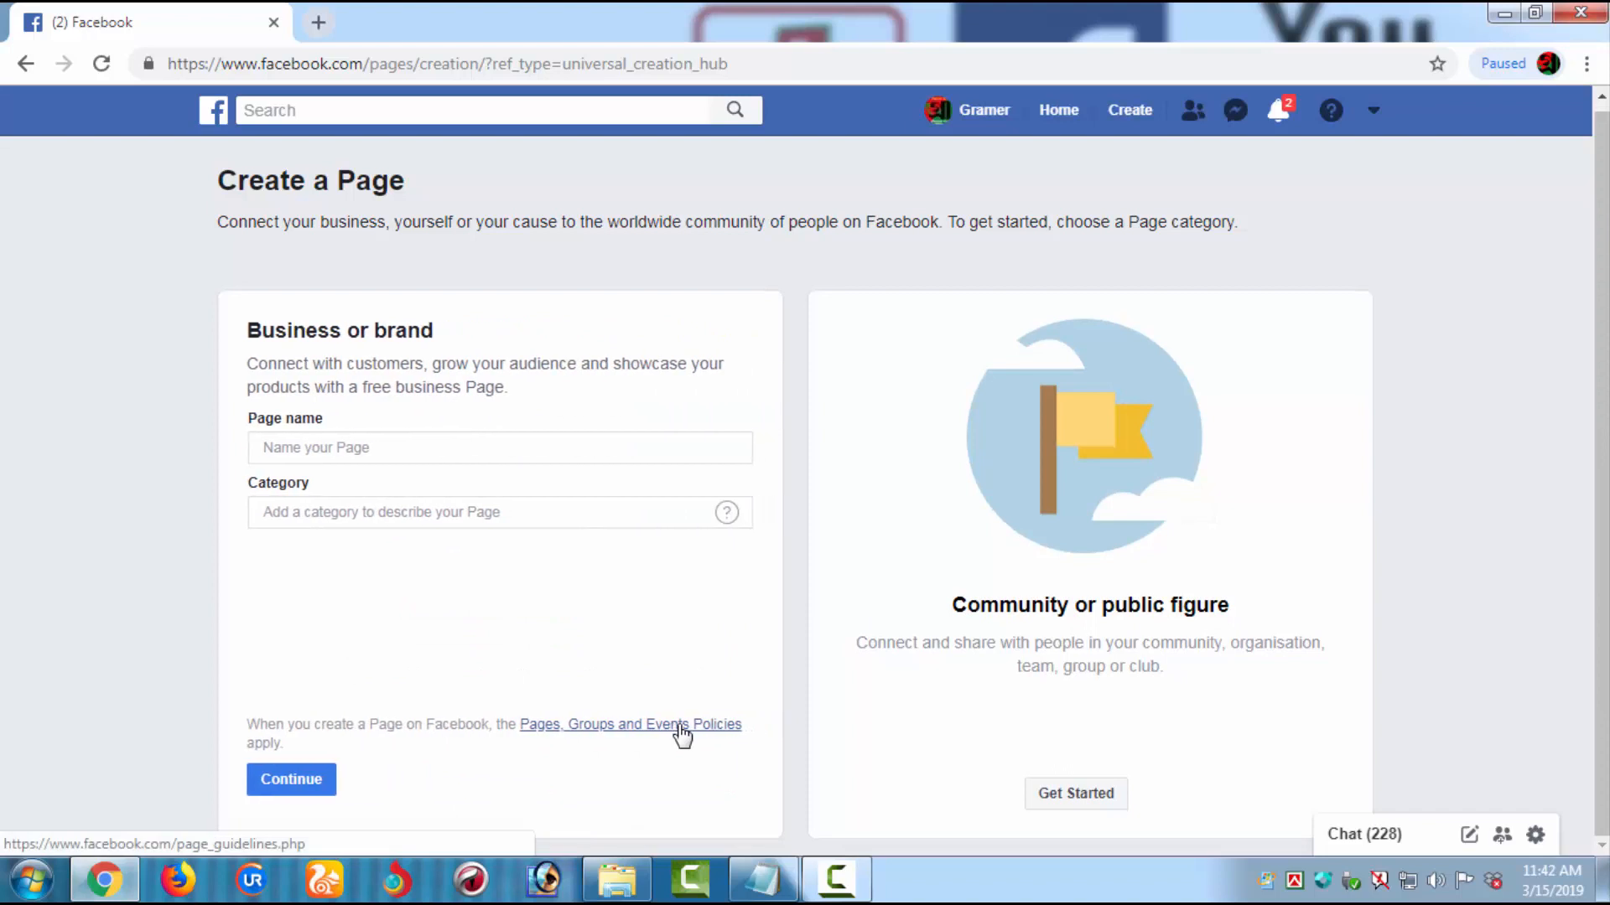
Name the new Page "Youtube tips" and set its category to Information technology company.
click(367, 453)
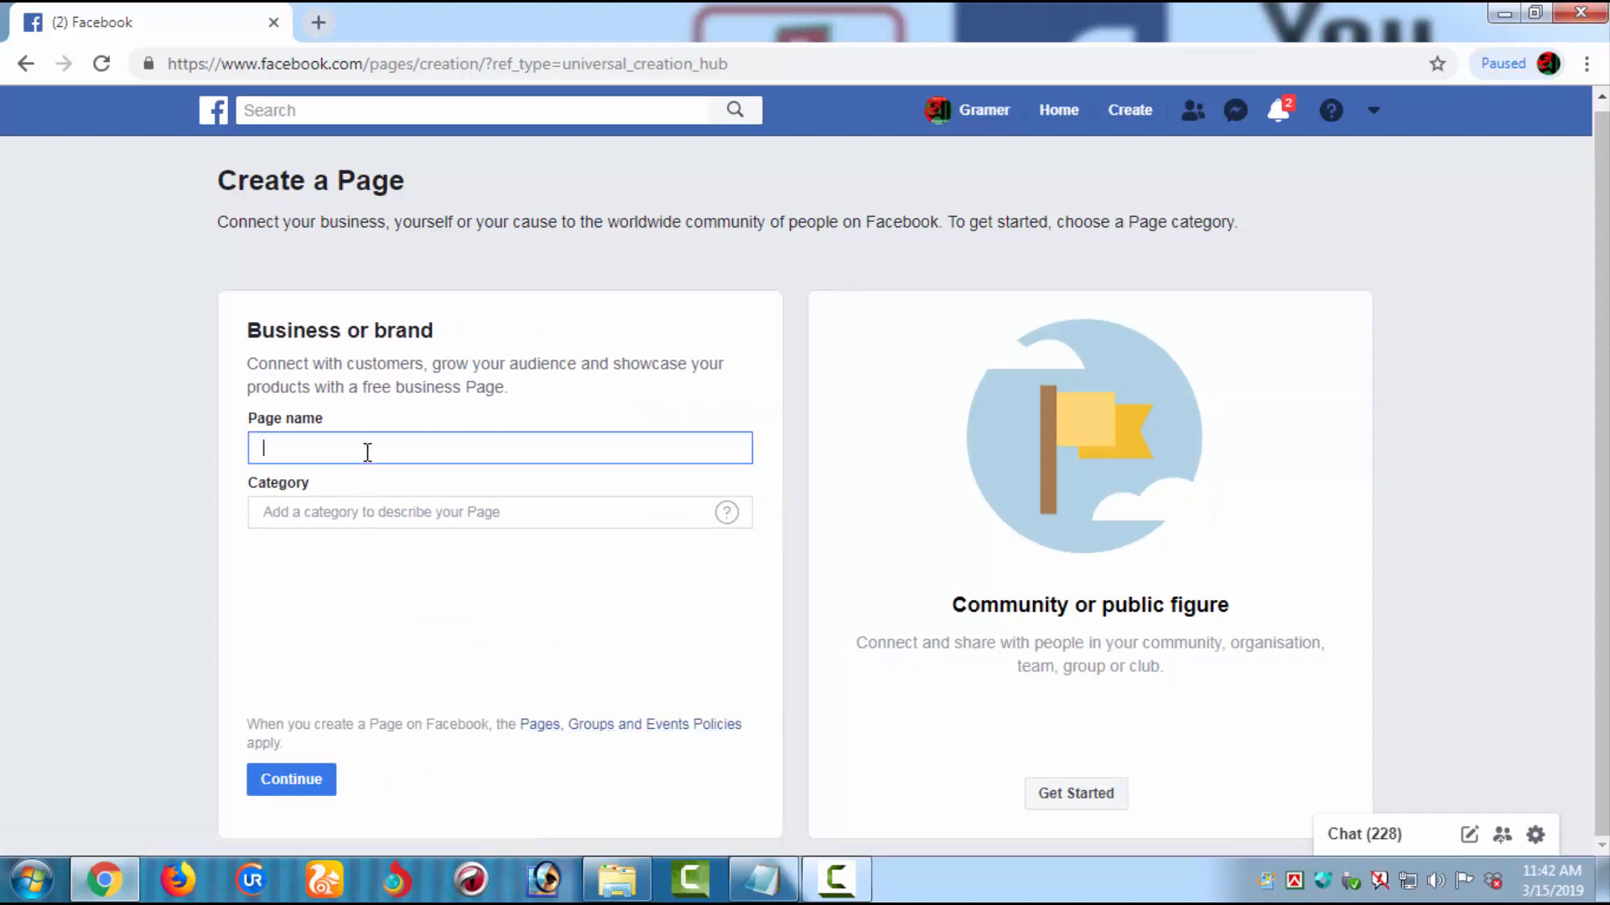
text(youtube tips)
click(373, 509)
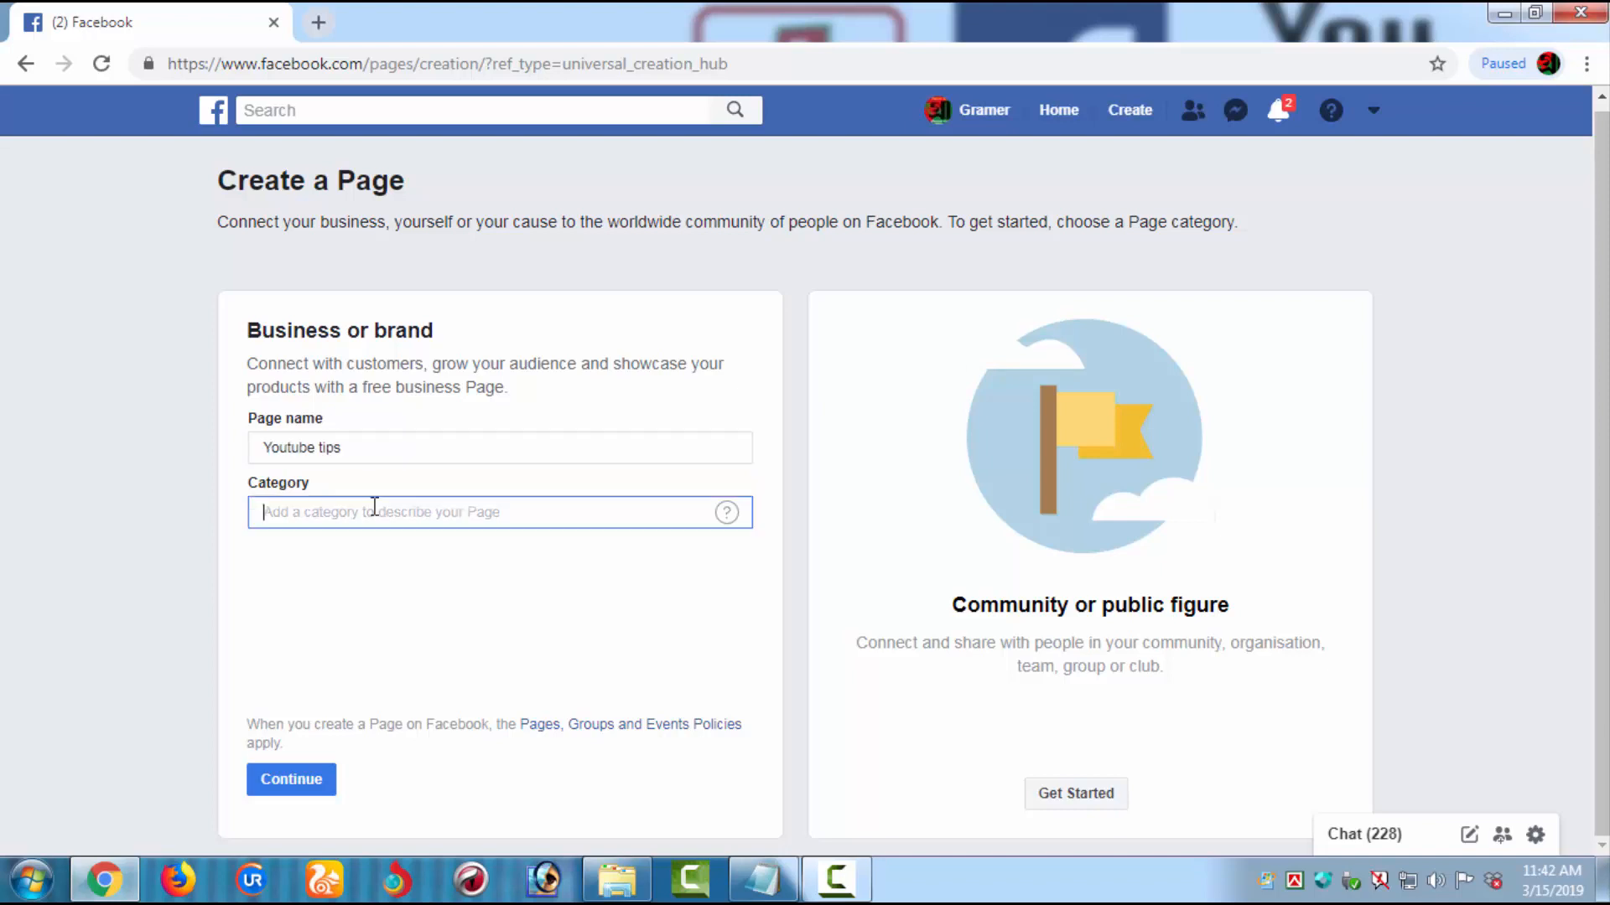
text(i)
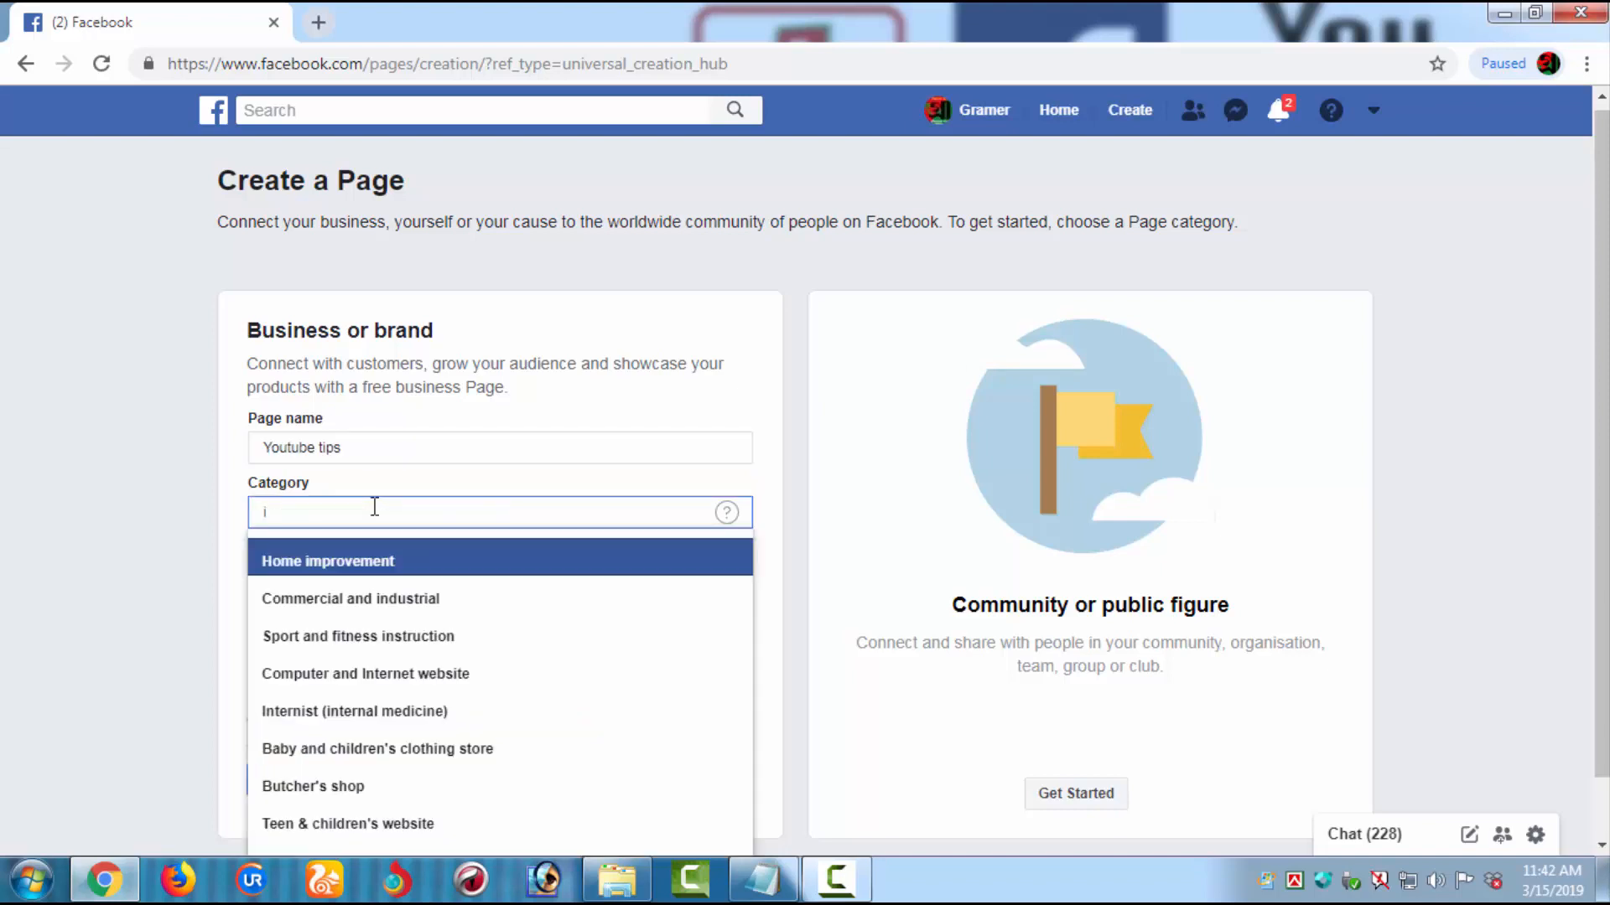
text(mf)
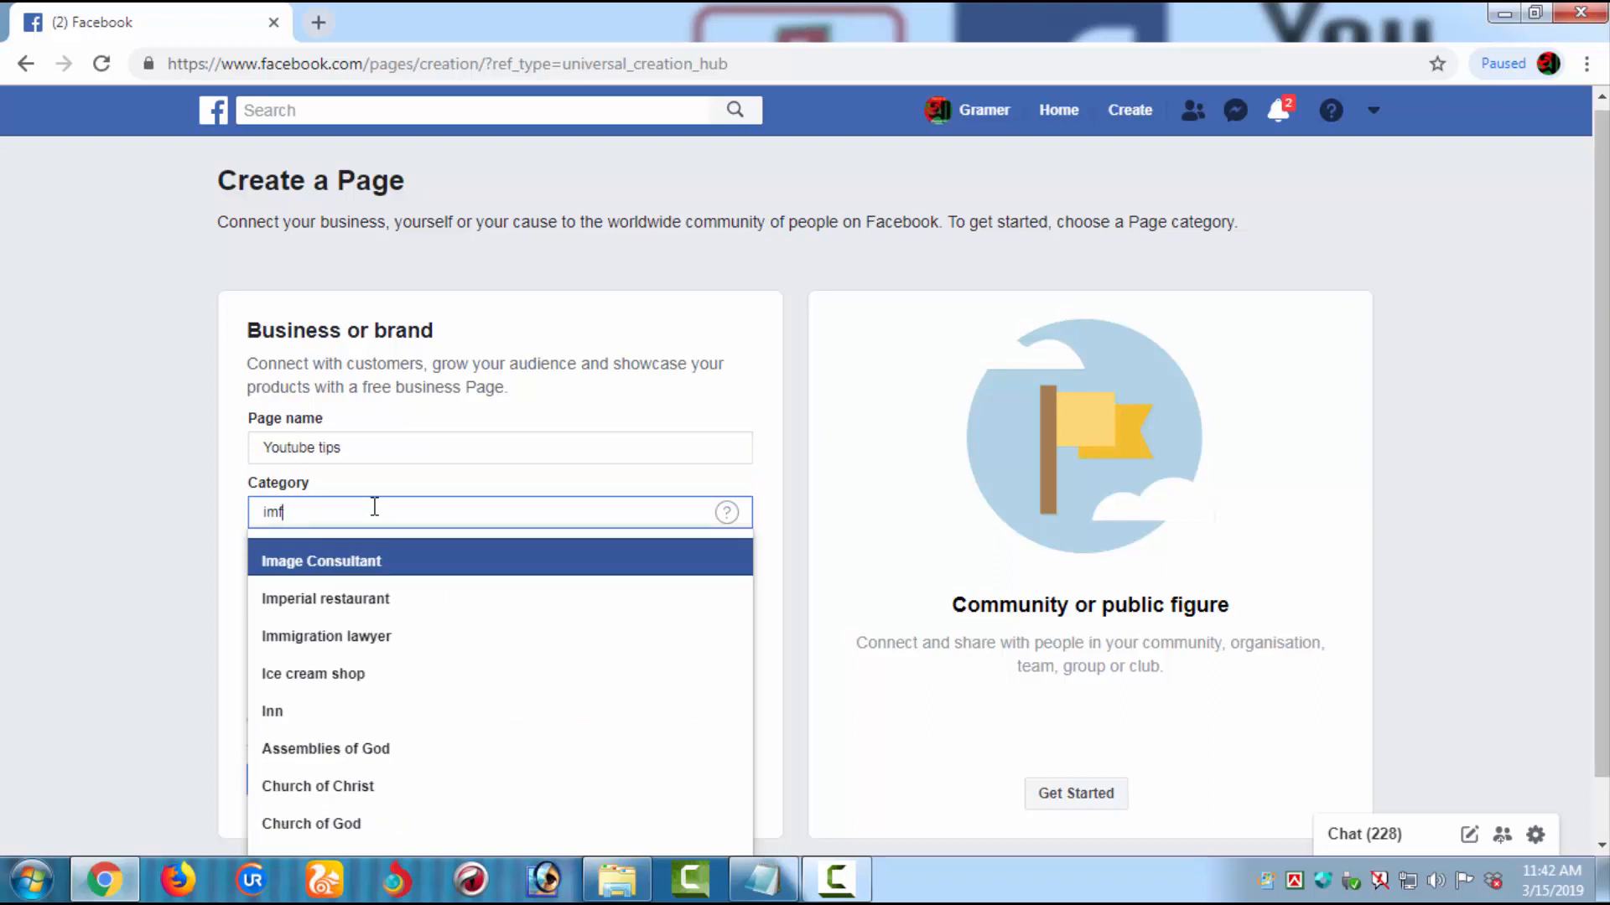
key(BackSpace)
key(BackSpace)
text(nf)
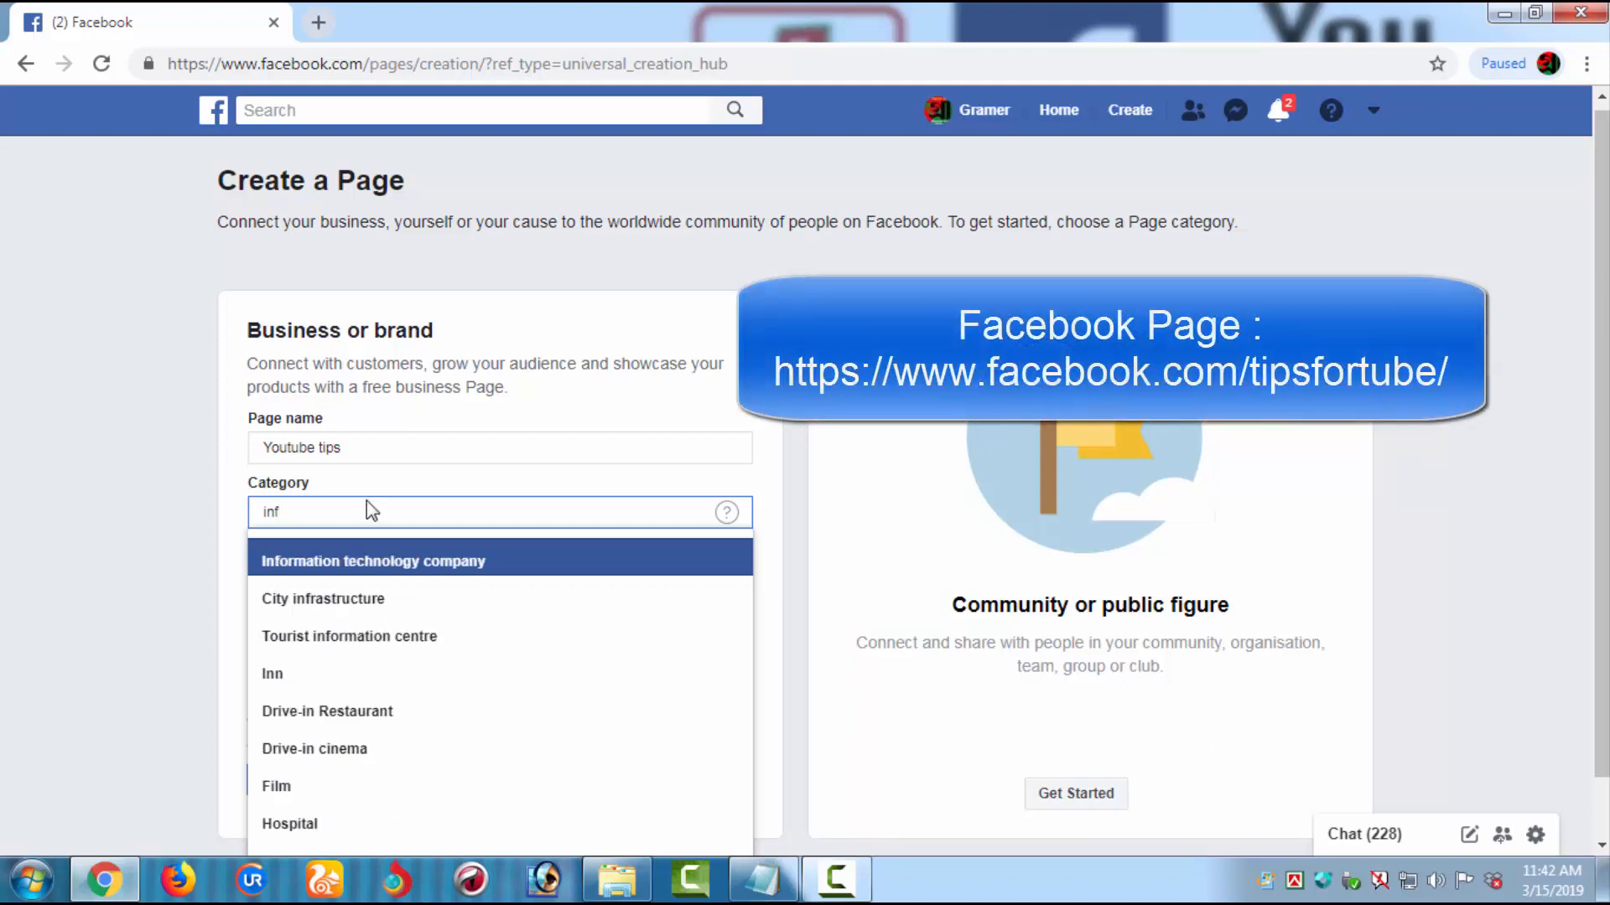
click(423, 568)
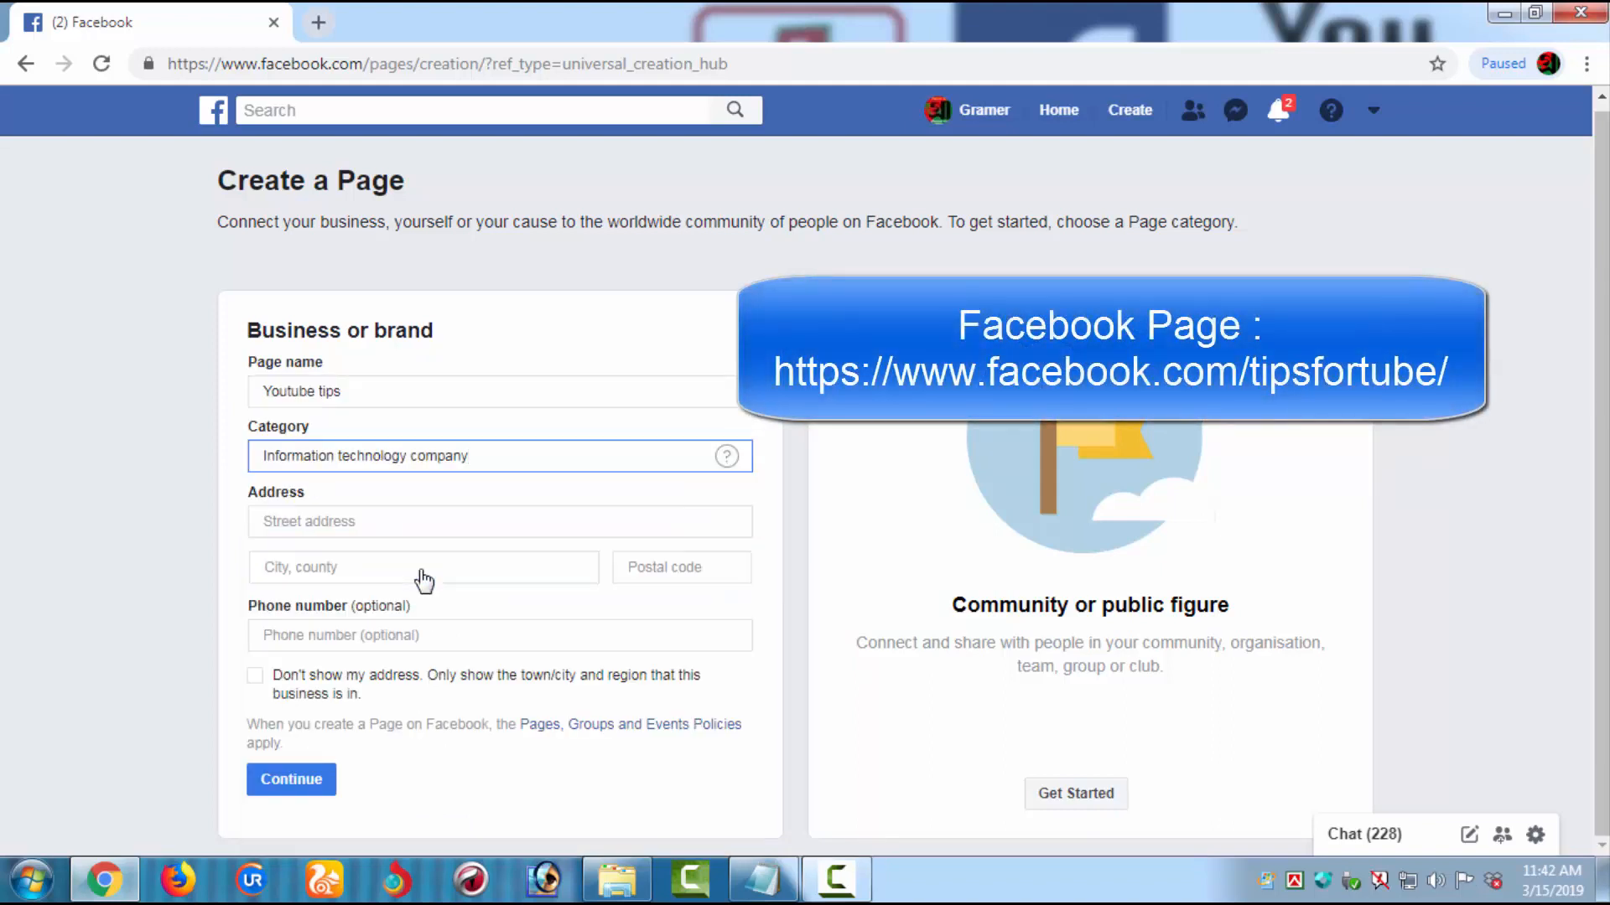
Enter the business's street address, city and postal code, leave the phone number empty, and continue the Page creation.
click(375, 524)
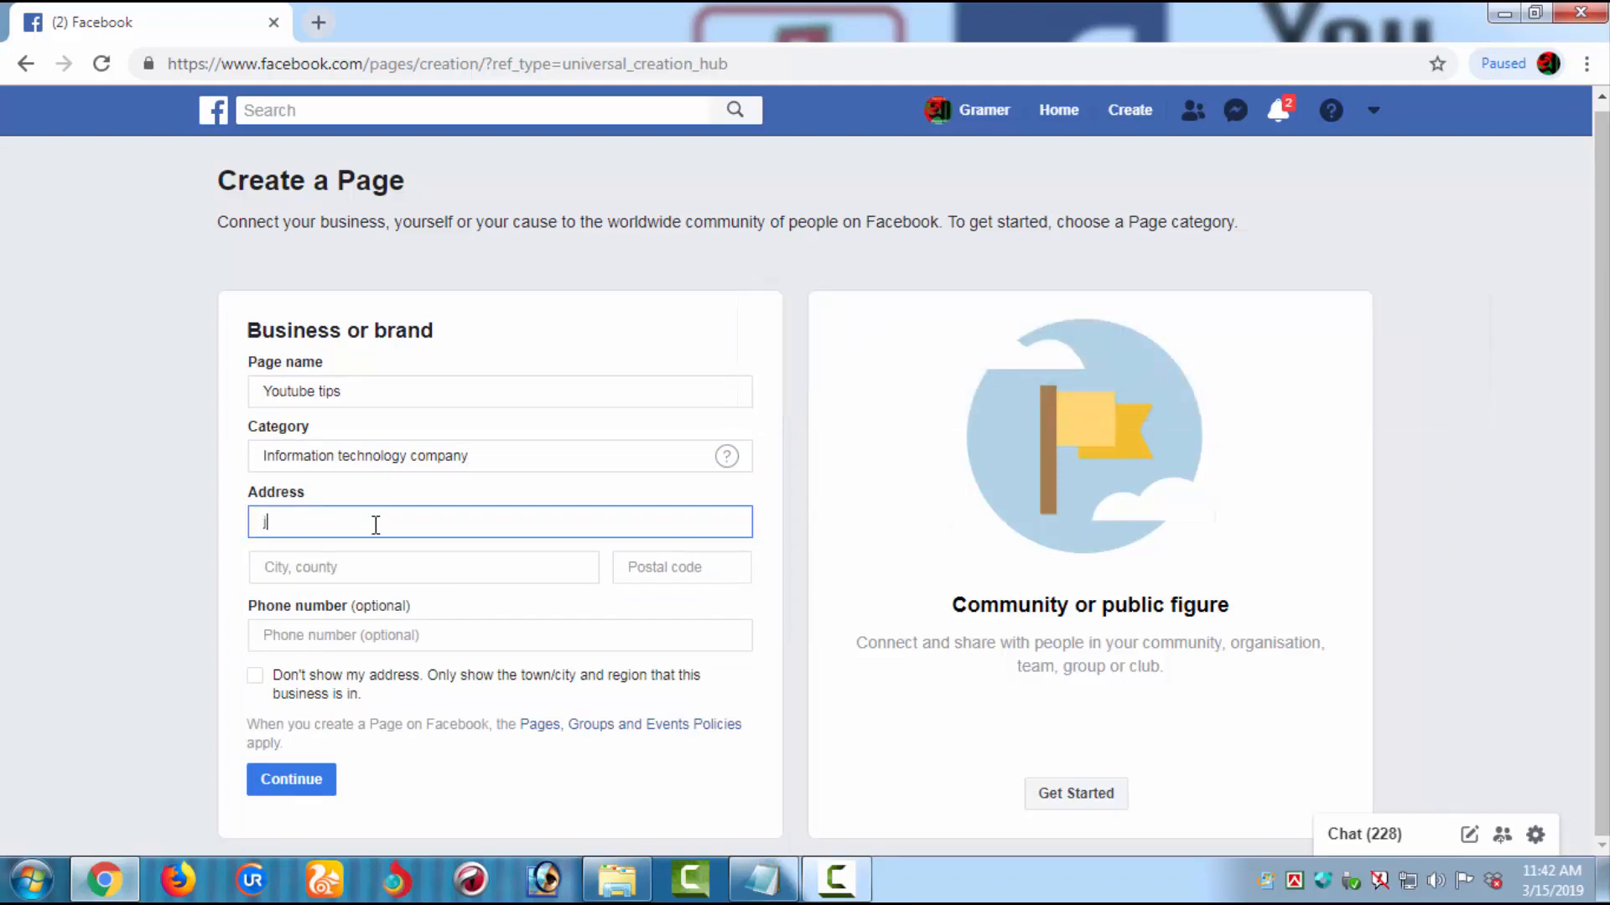
text(jessore)
key(Tab)
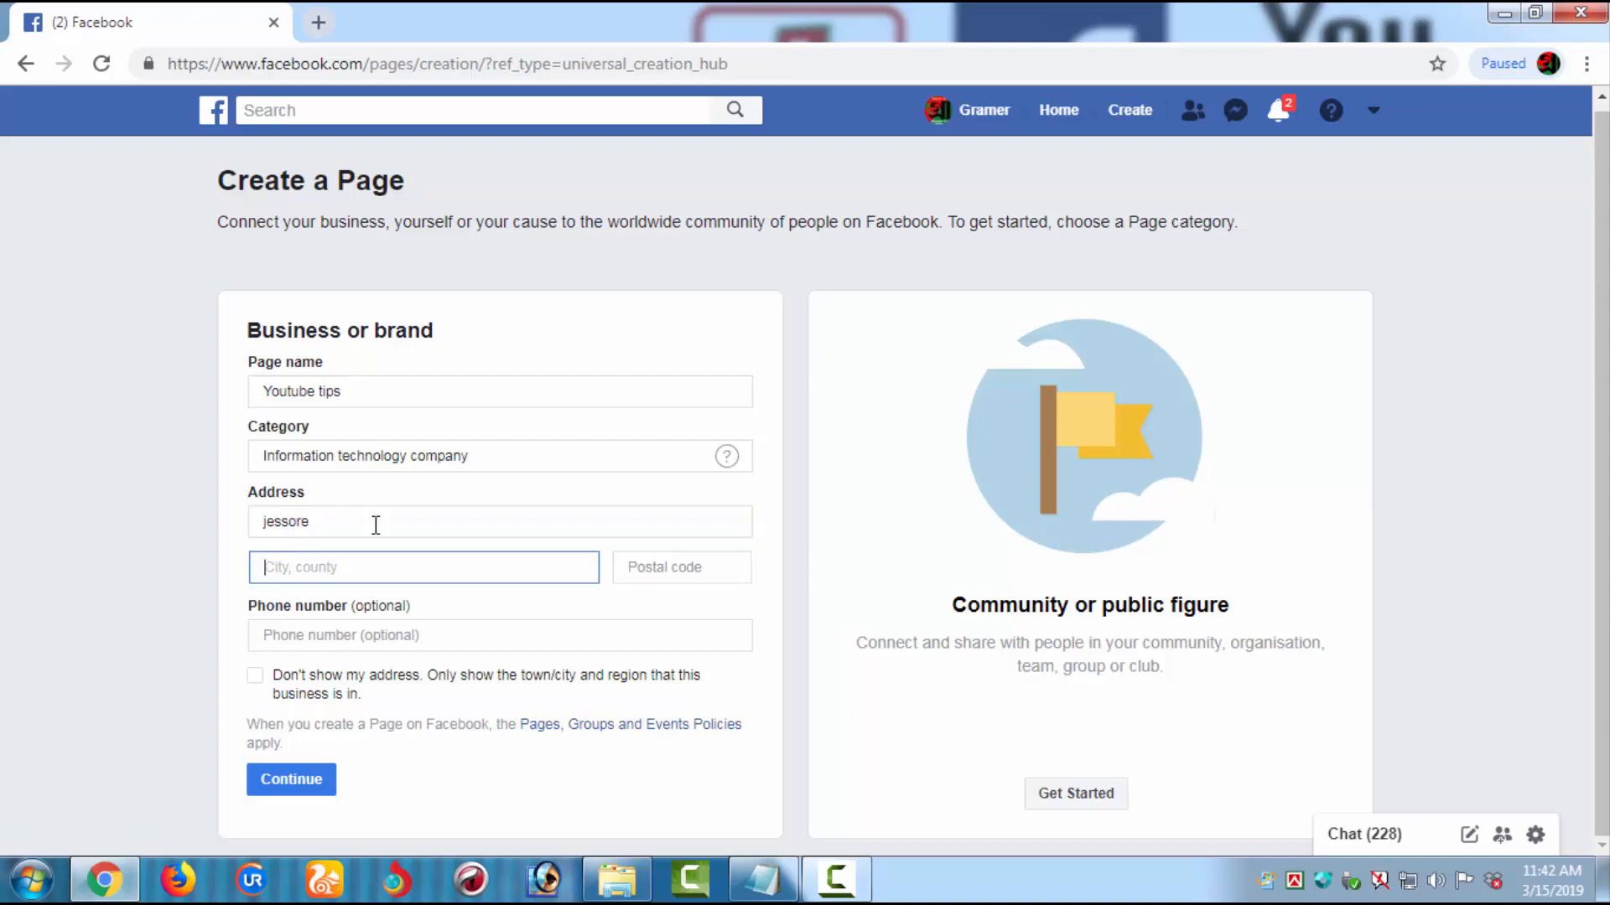
text(jess)
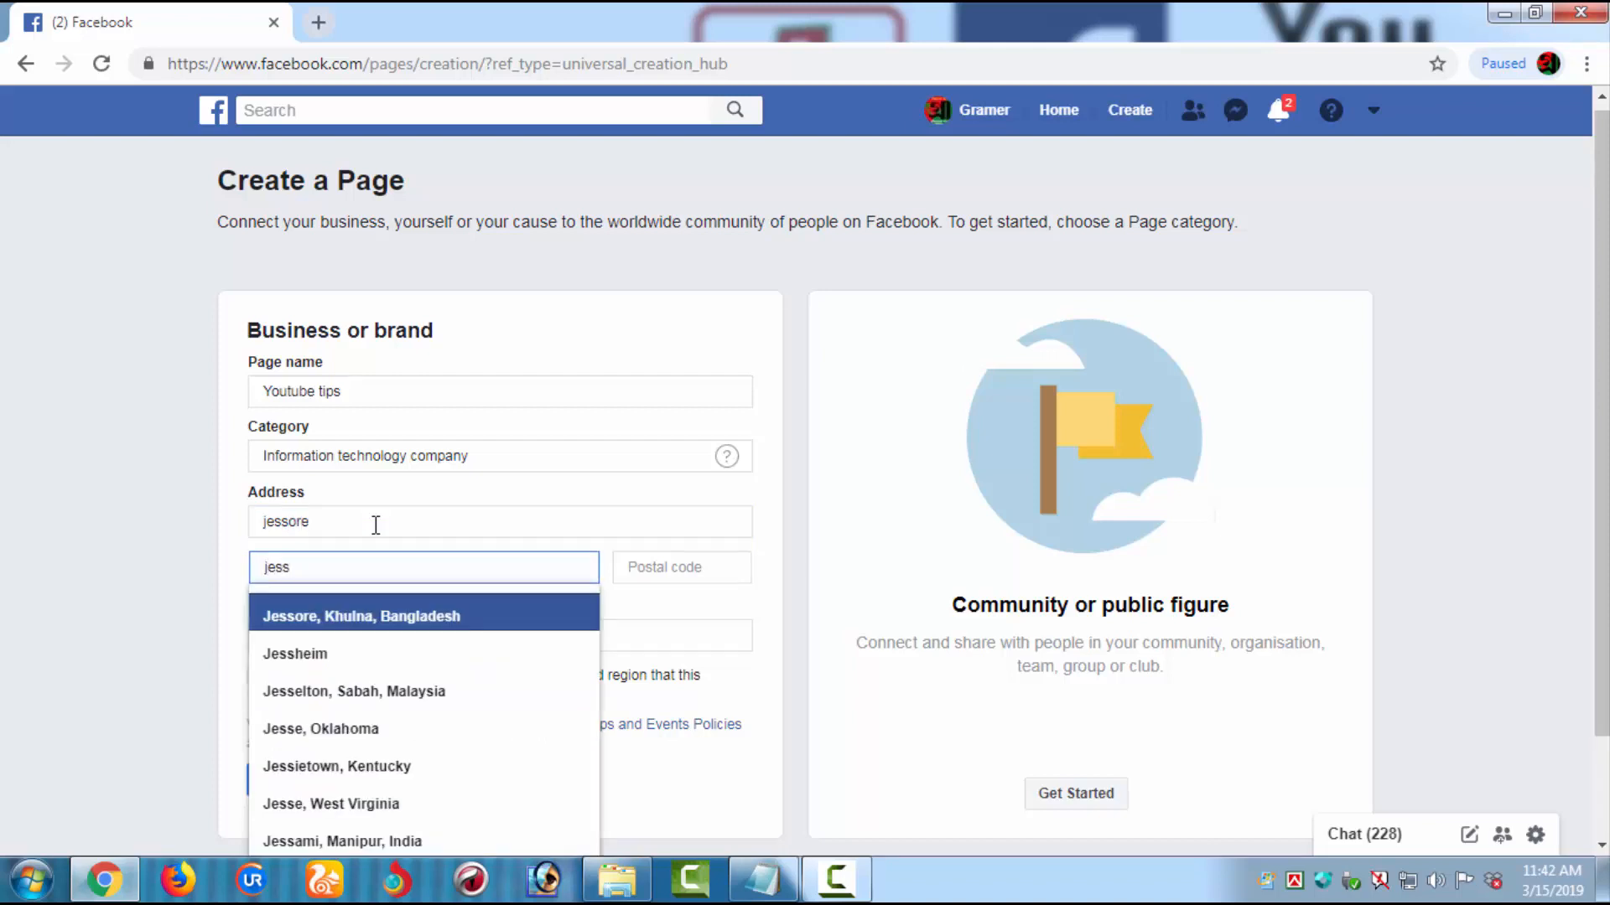
click(431, 624)
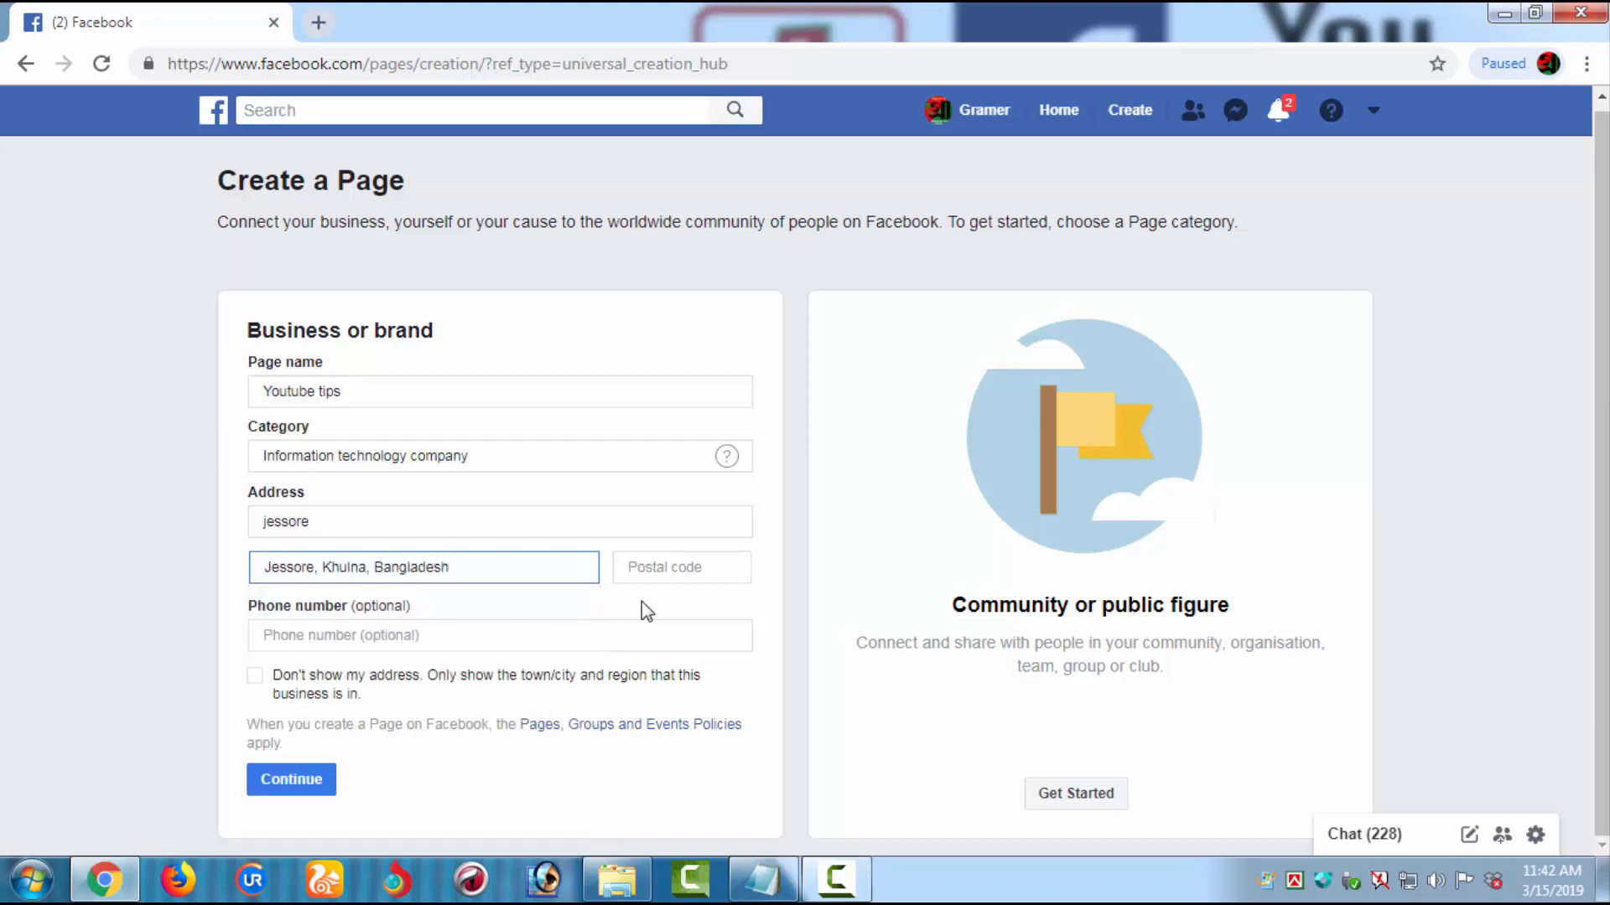
click(668, 567)
text(7400)
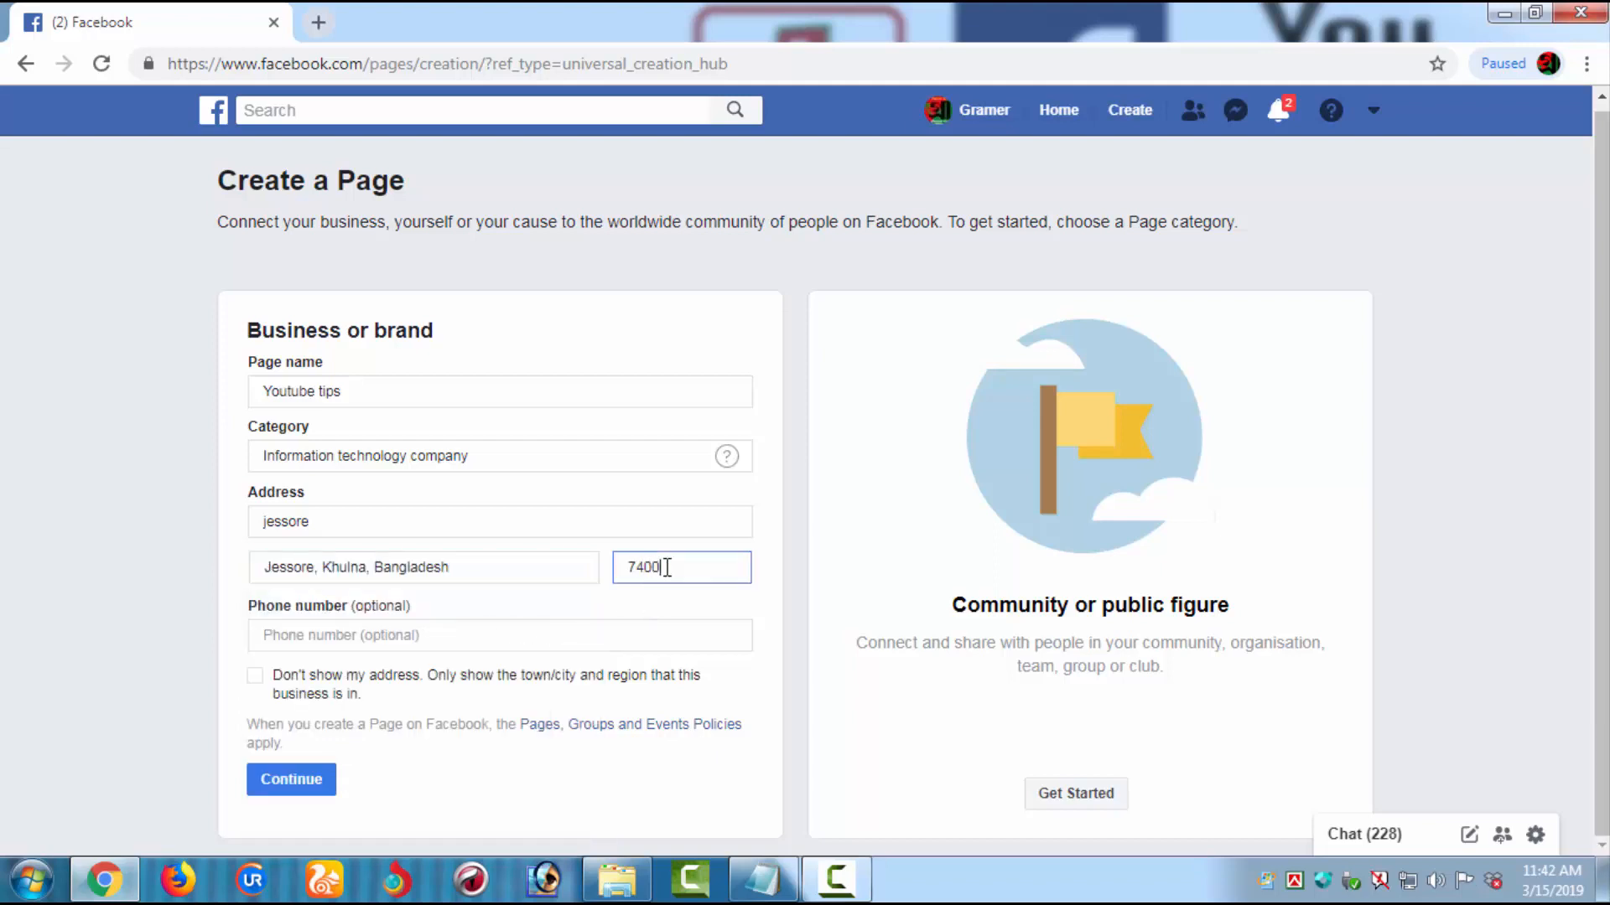
click(565, 634)
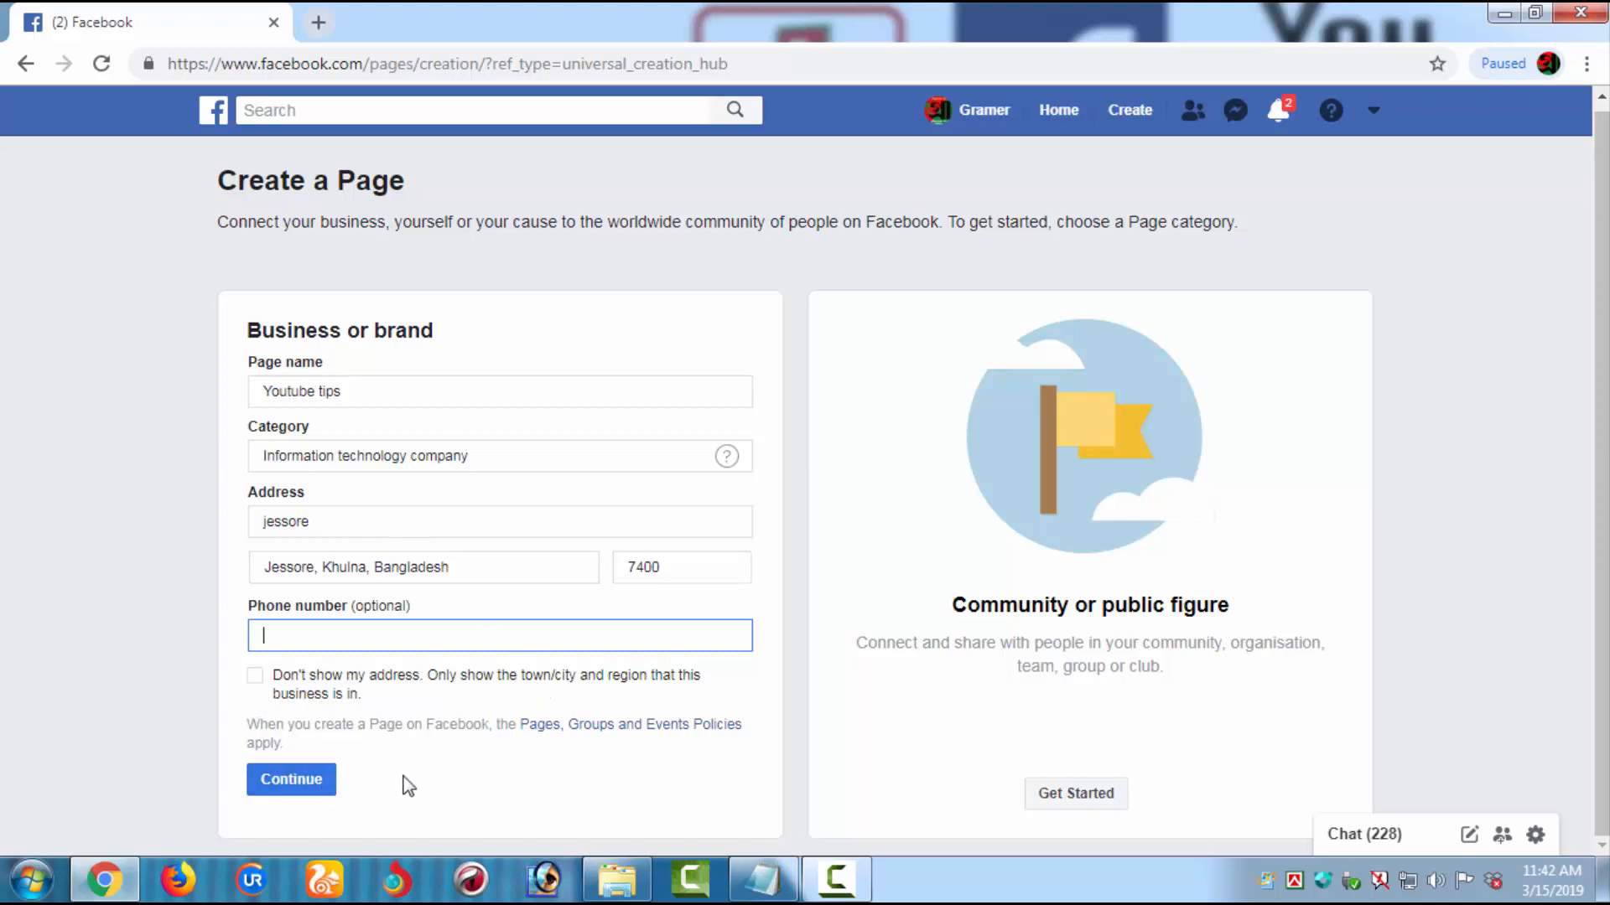
click(316, 780)
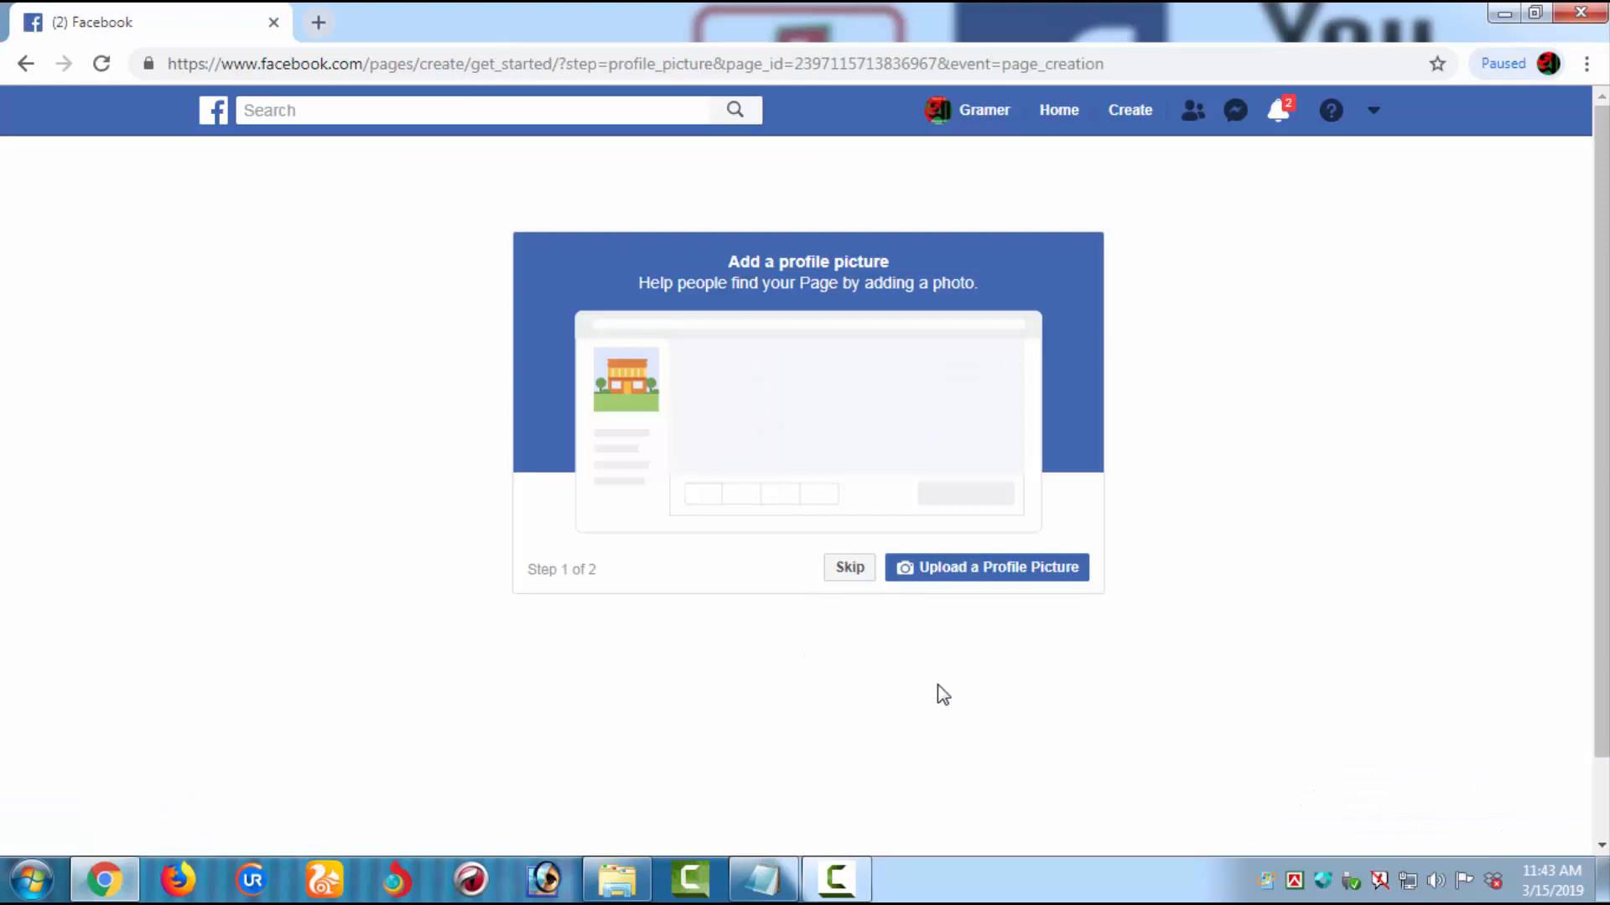
click(978, 567)
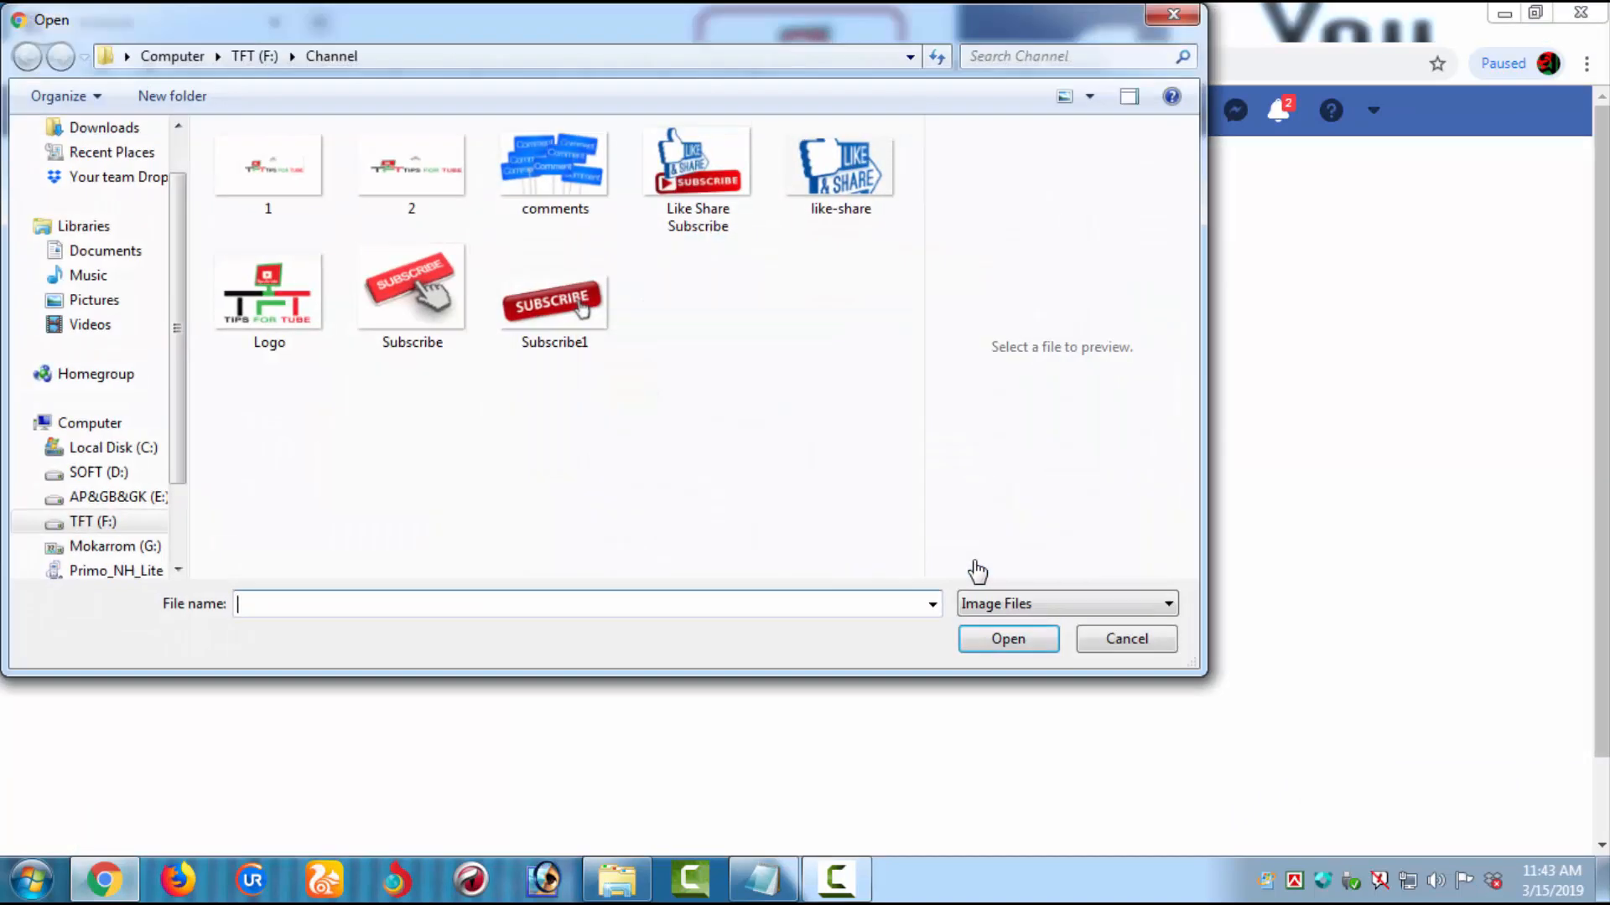
click(277, 315)
click(1005, 639)
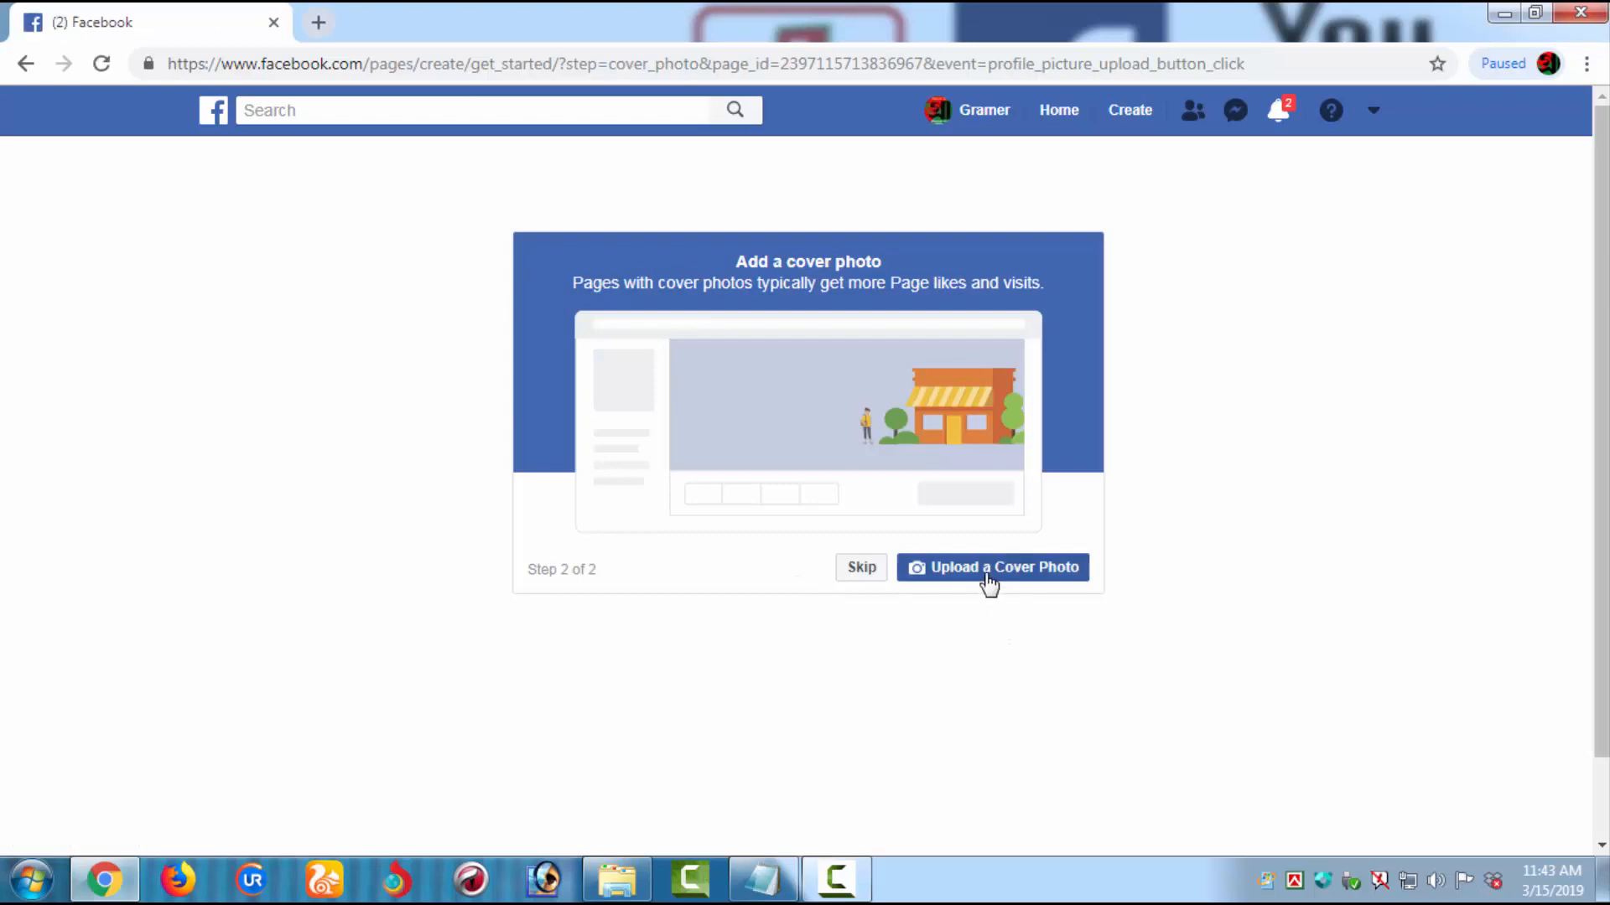
click(989, 581)
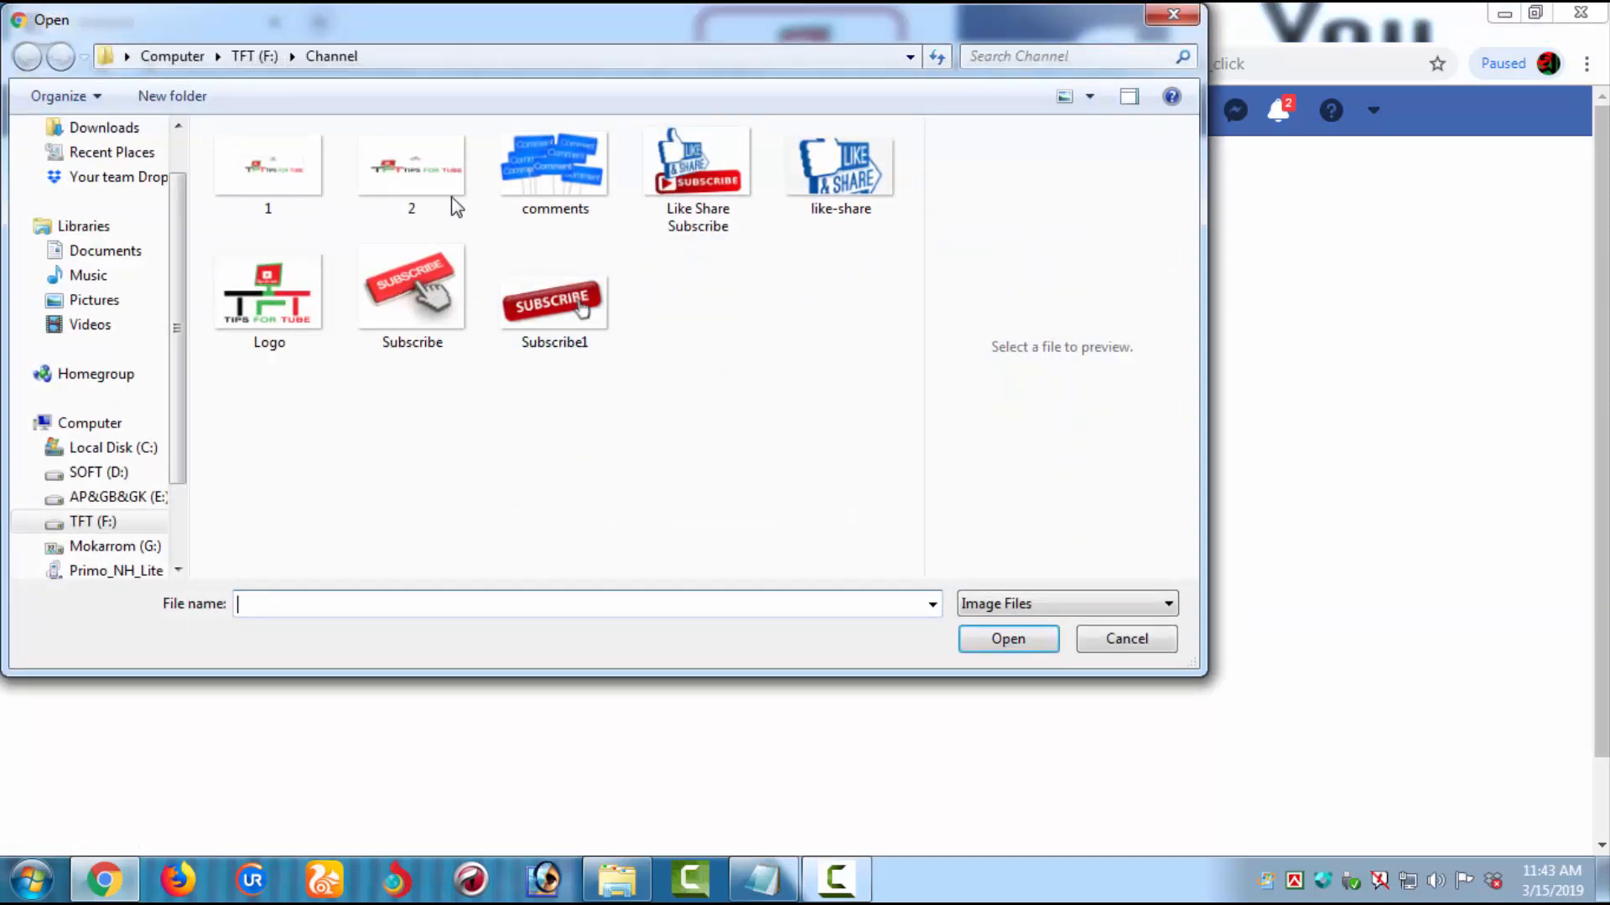
click(446, 197)
click(977, 640)
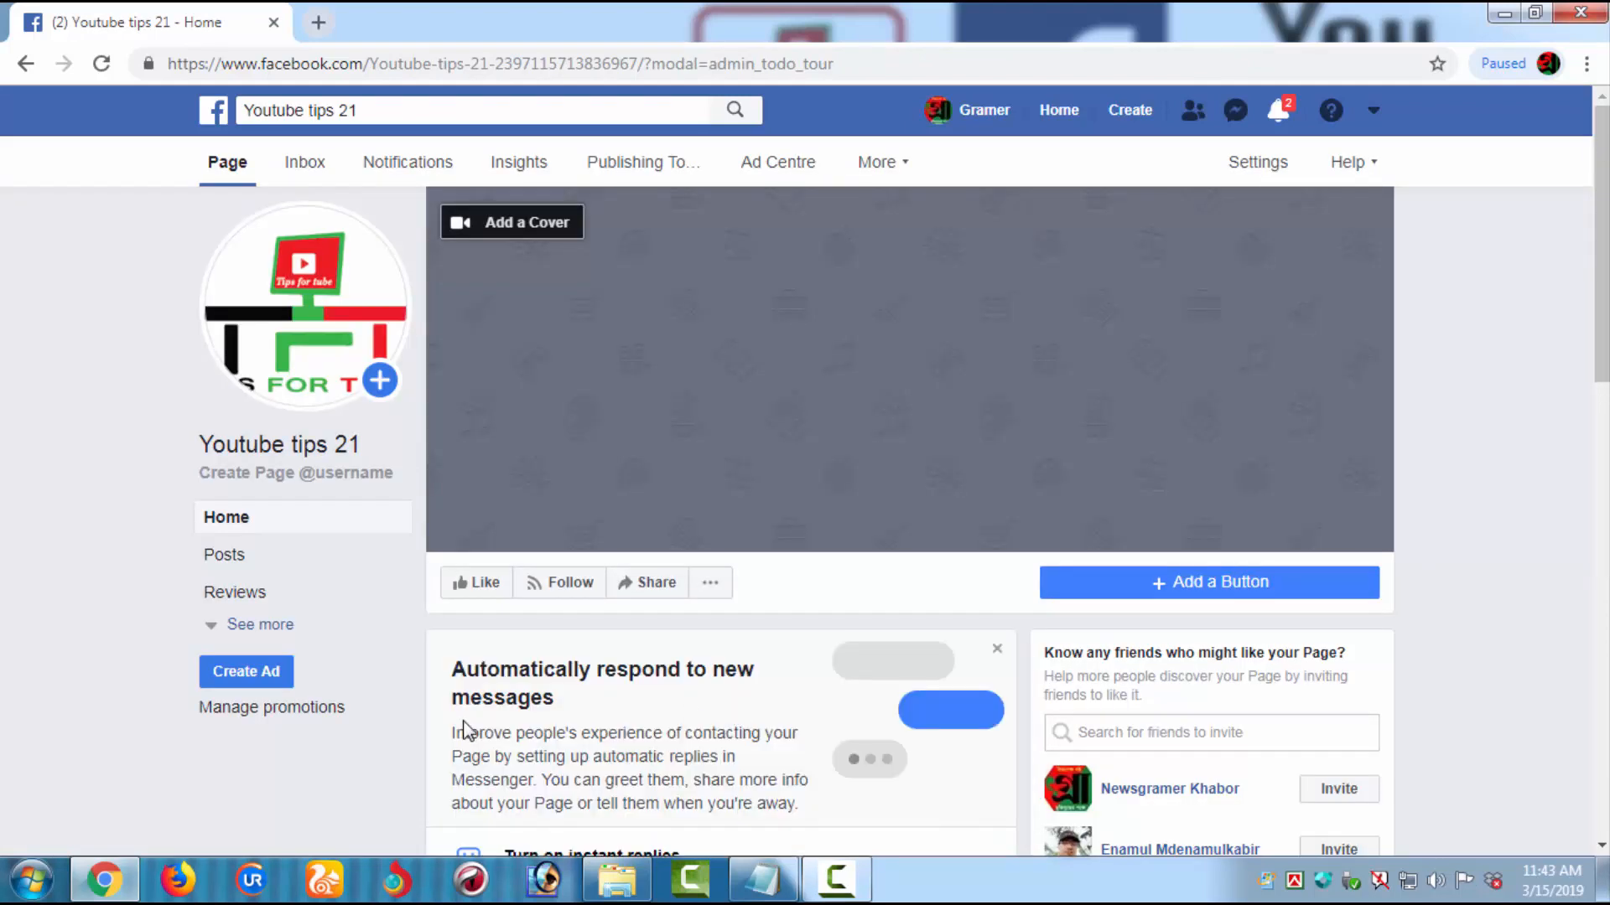
Expand the new Page's list of sections and examine which sections it offers.
click(286, 632)
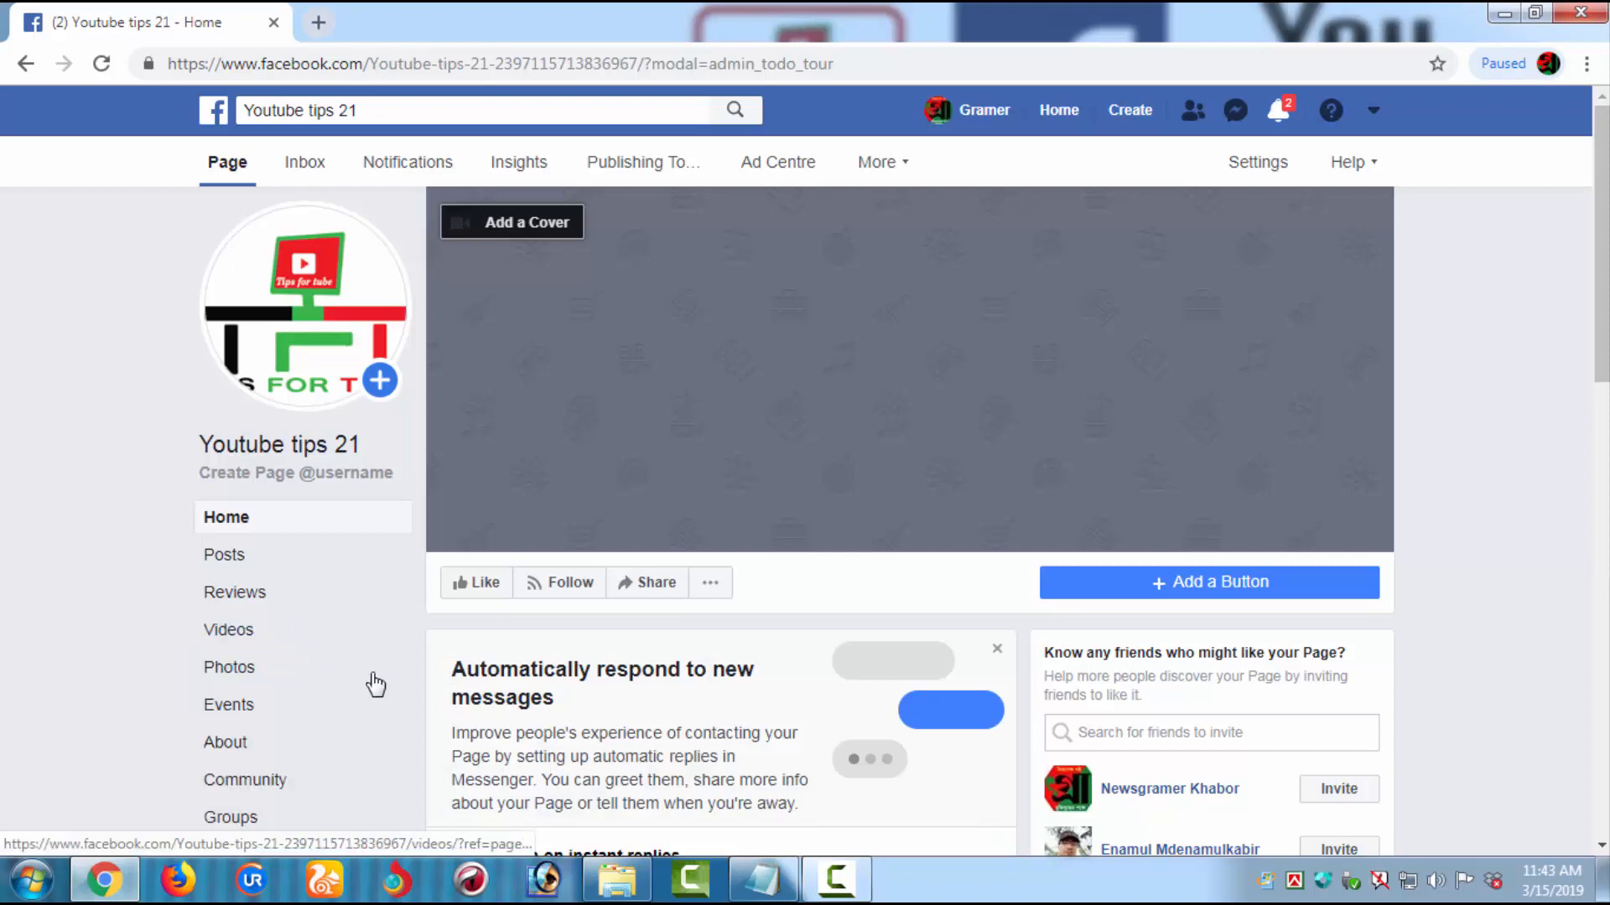
scroll(373, 687, down, 3)
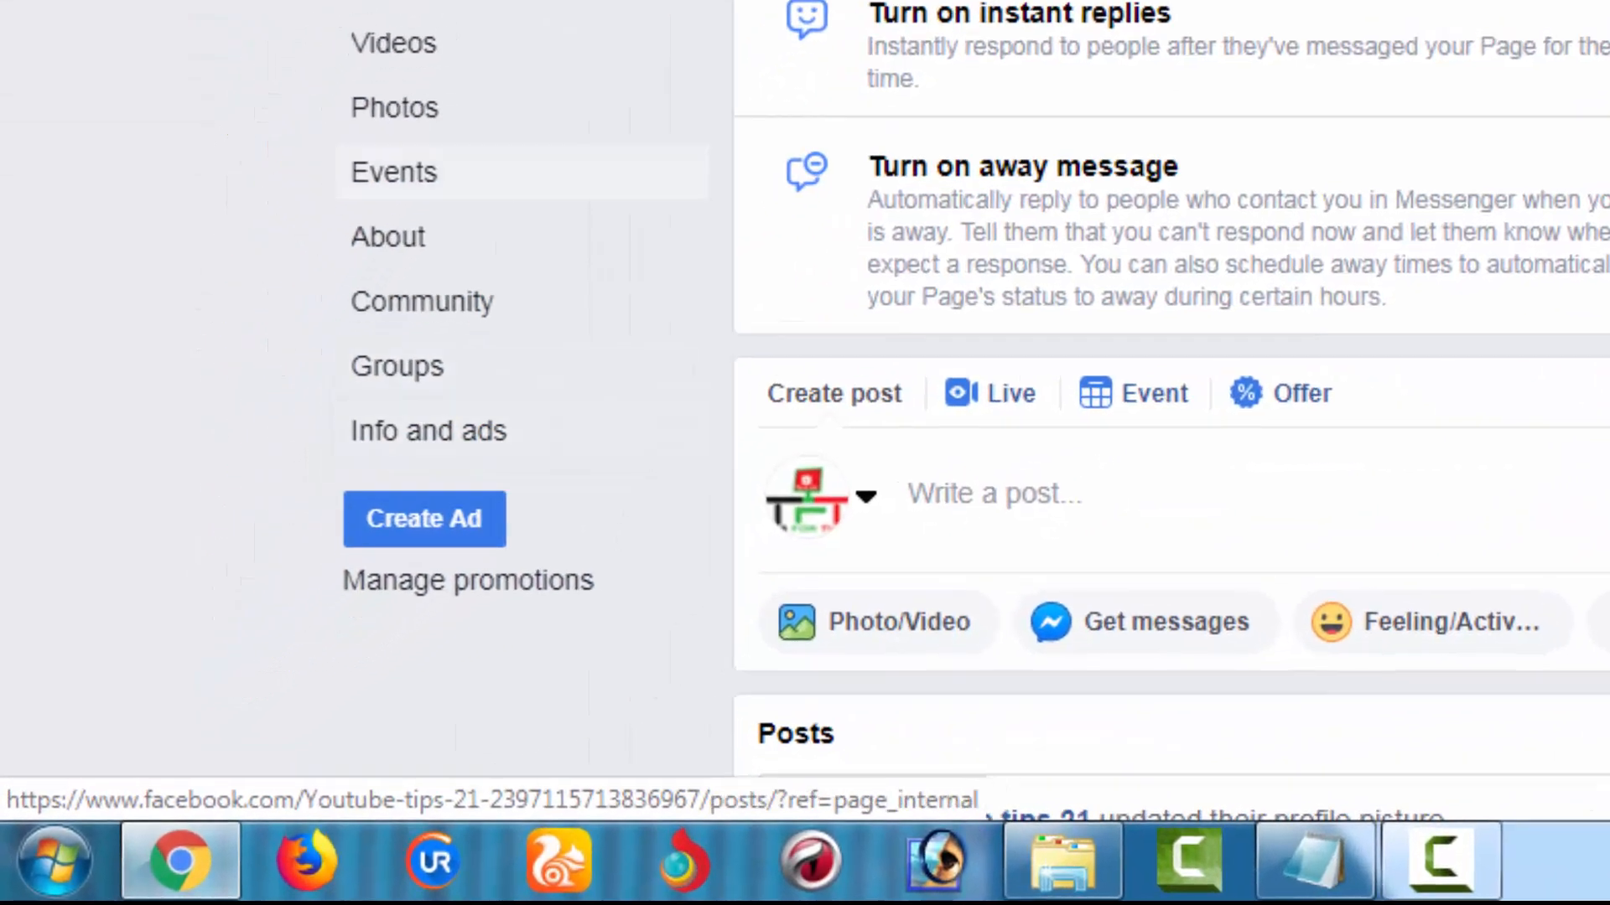
scroll(714, 469, up, 8)
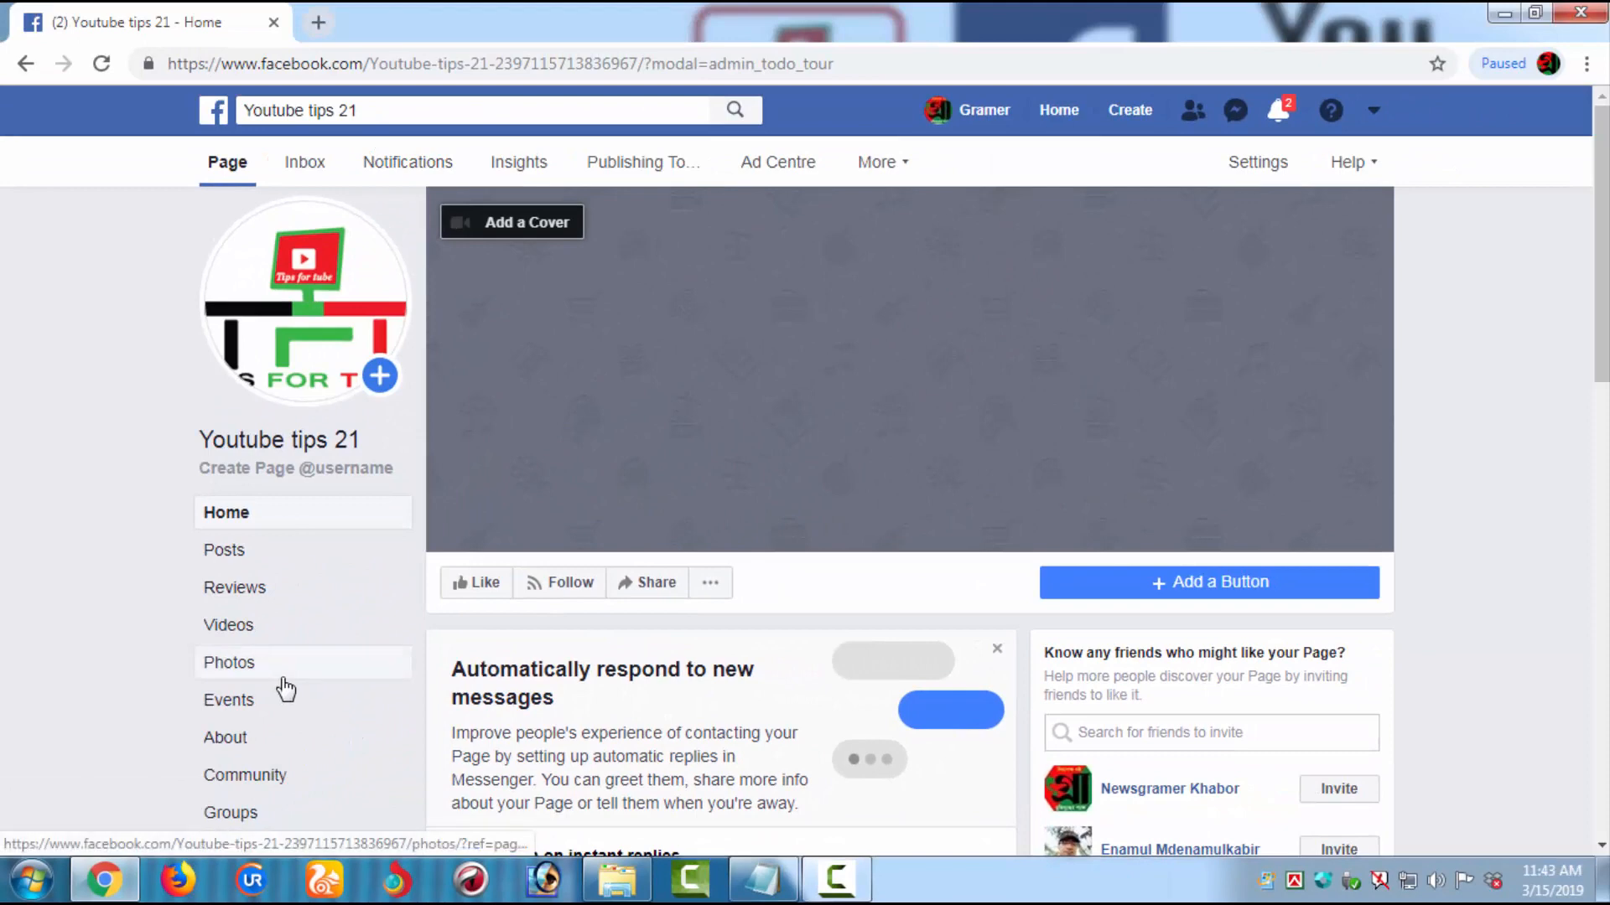
scroll(281, 663, down, 3)
scroll(400, 702, up, 3)
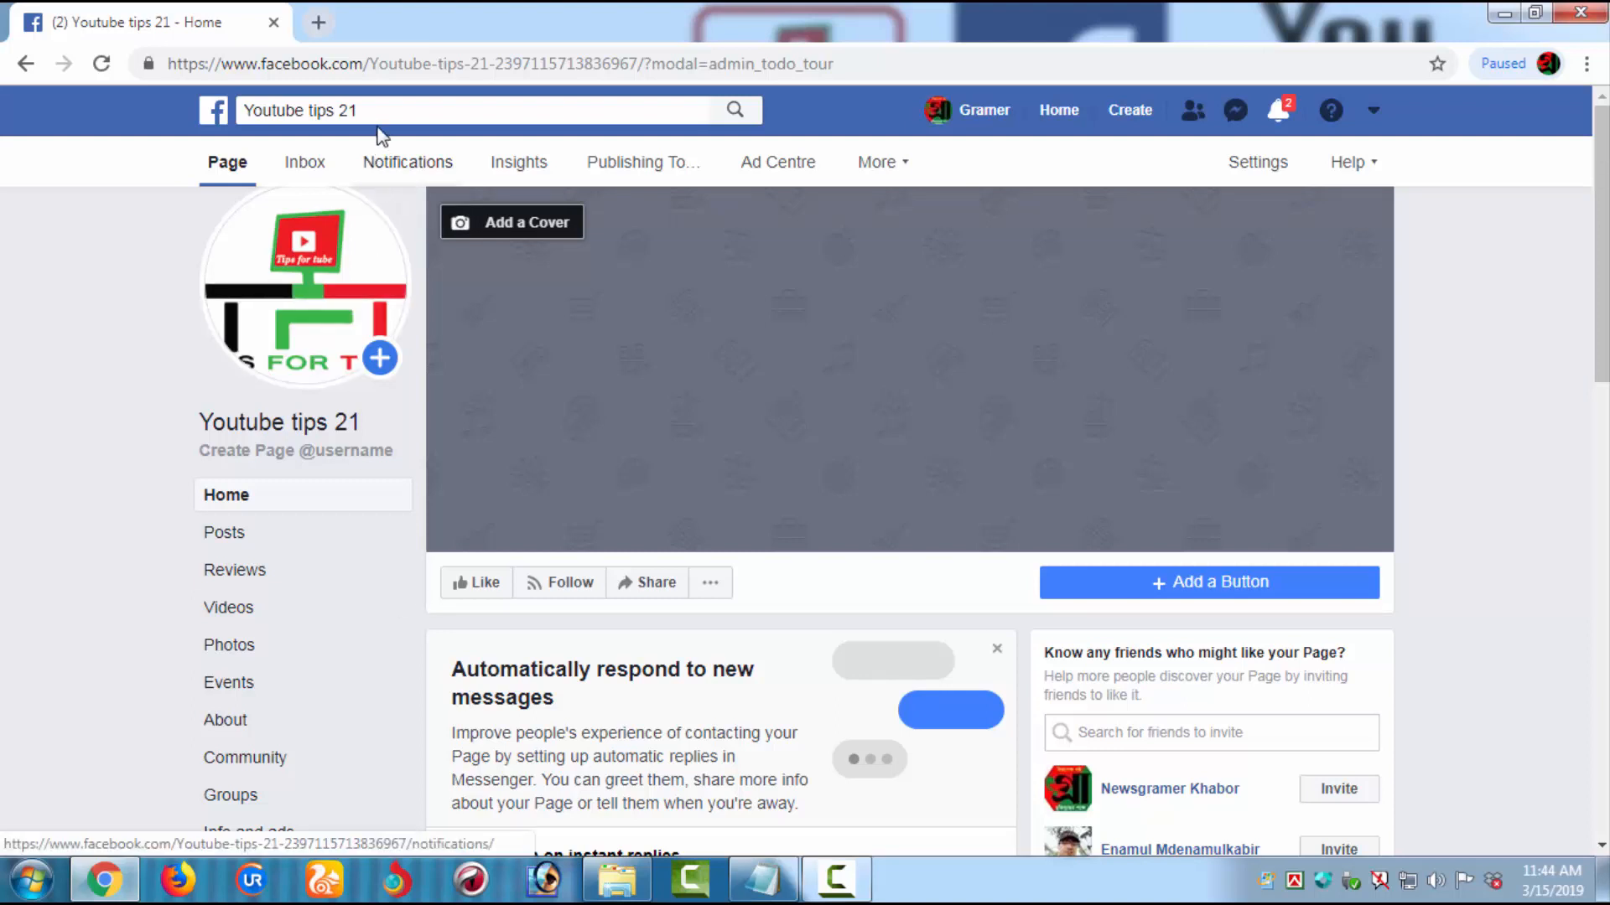
Search Facebook for "youtube tab" and limit the results to apps.
click(348, 115)
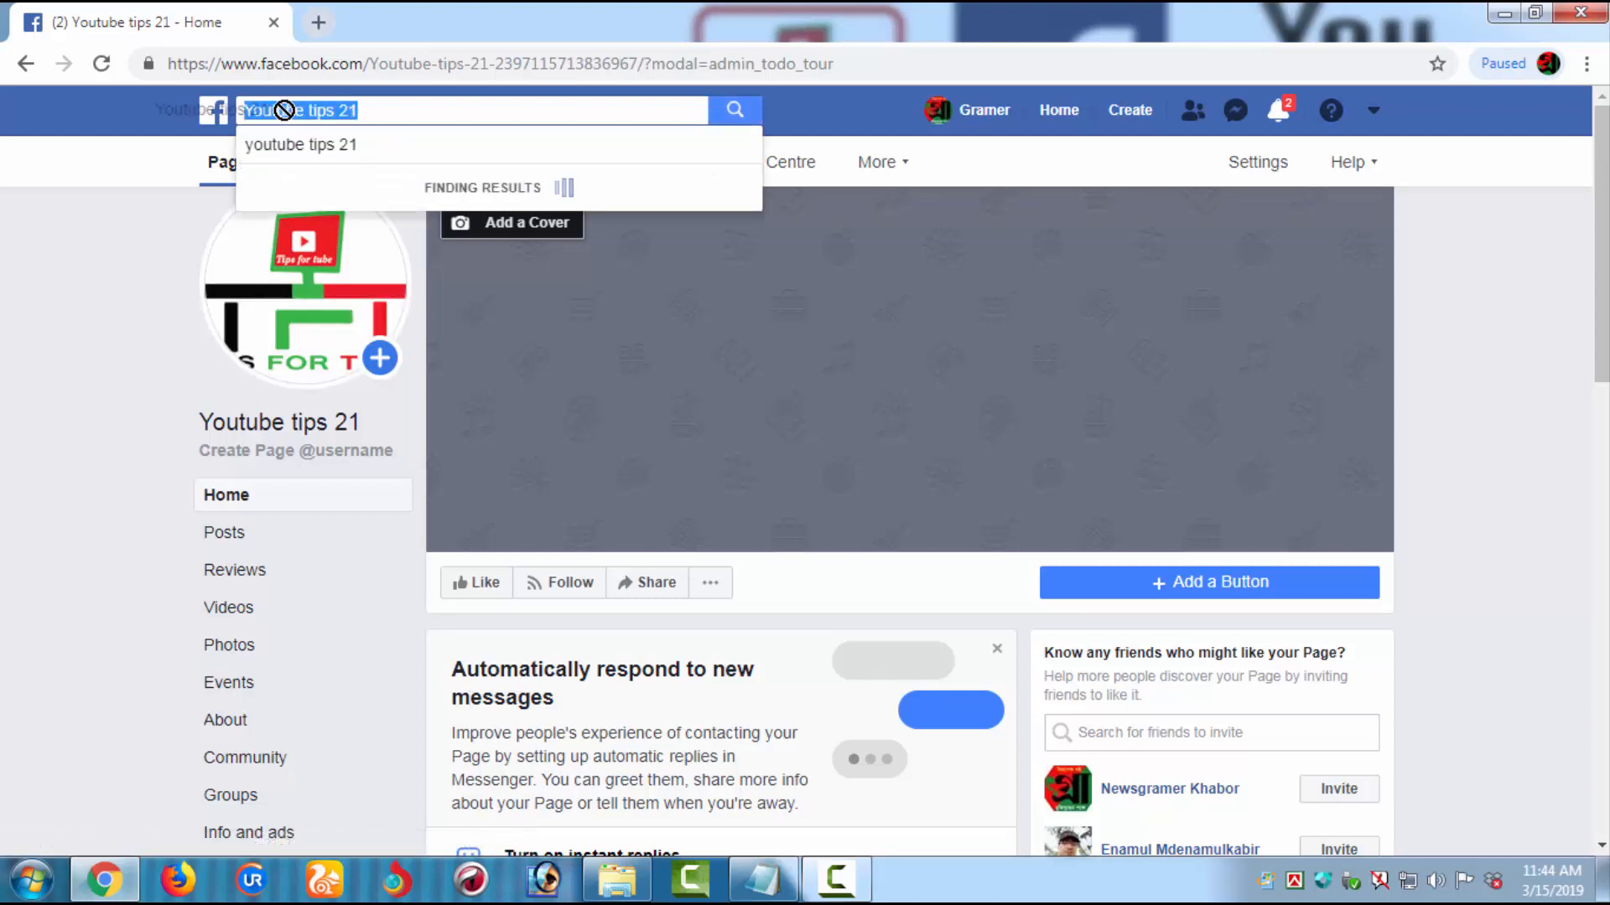
click(374, 110)
key(BackSpace)
key(BackSpace)
key(BackSpace)
key(BackSpace)
key(BackSpace)
key(BackSpace)
key(BackSpace)
key(BackSpace)
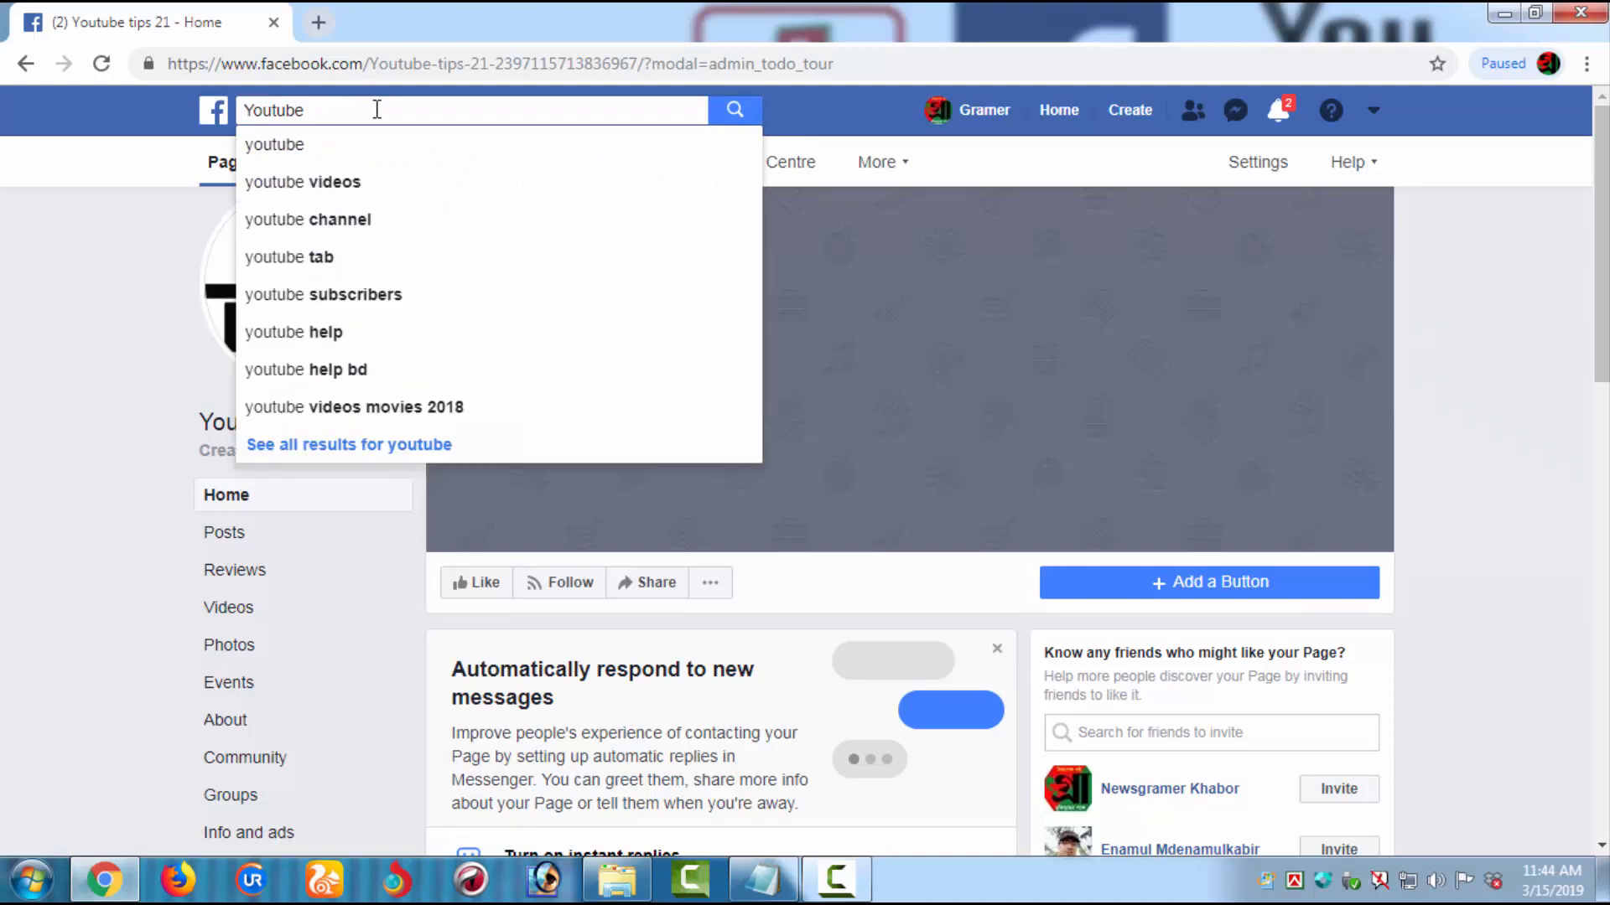
click(331, 259)
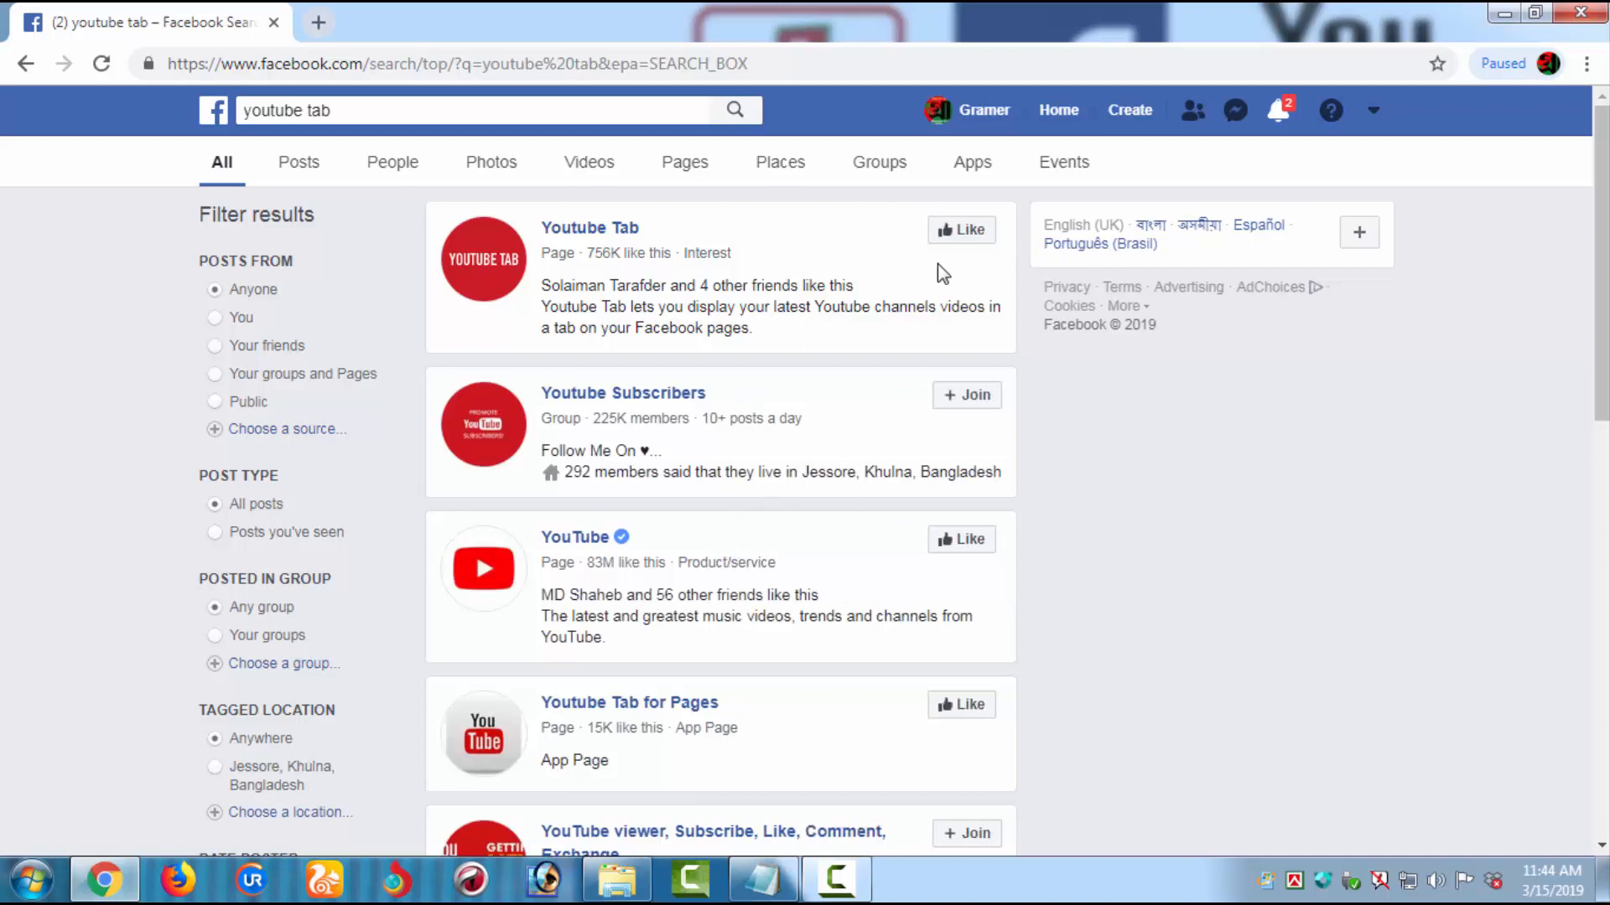
click(974, 166)
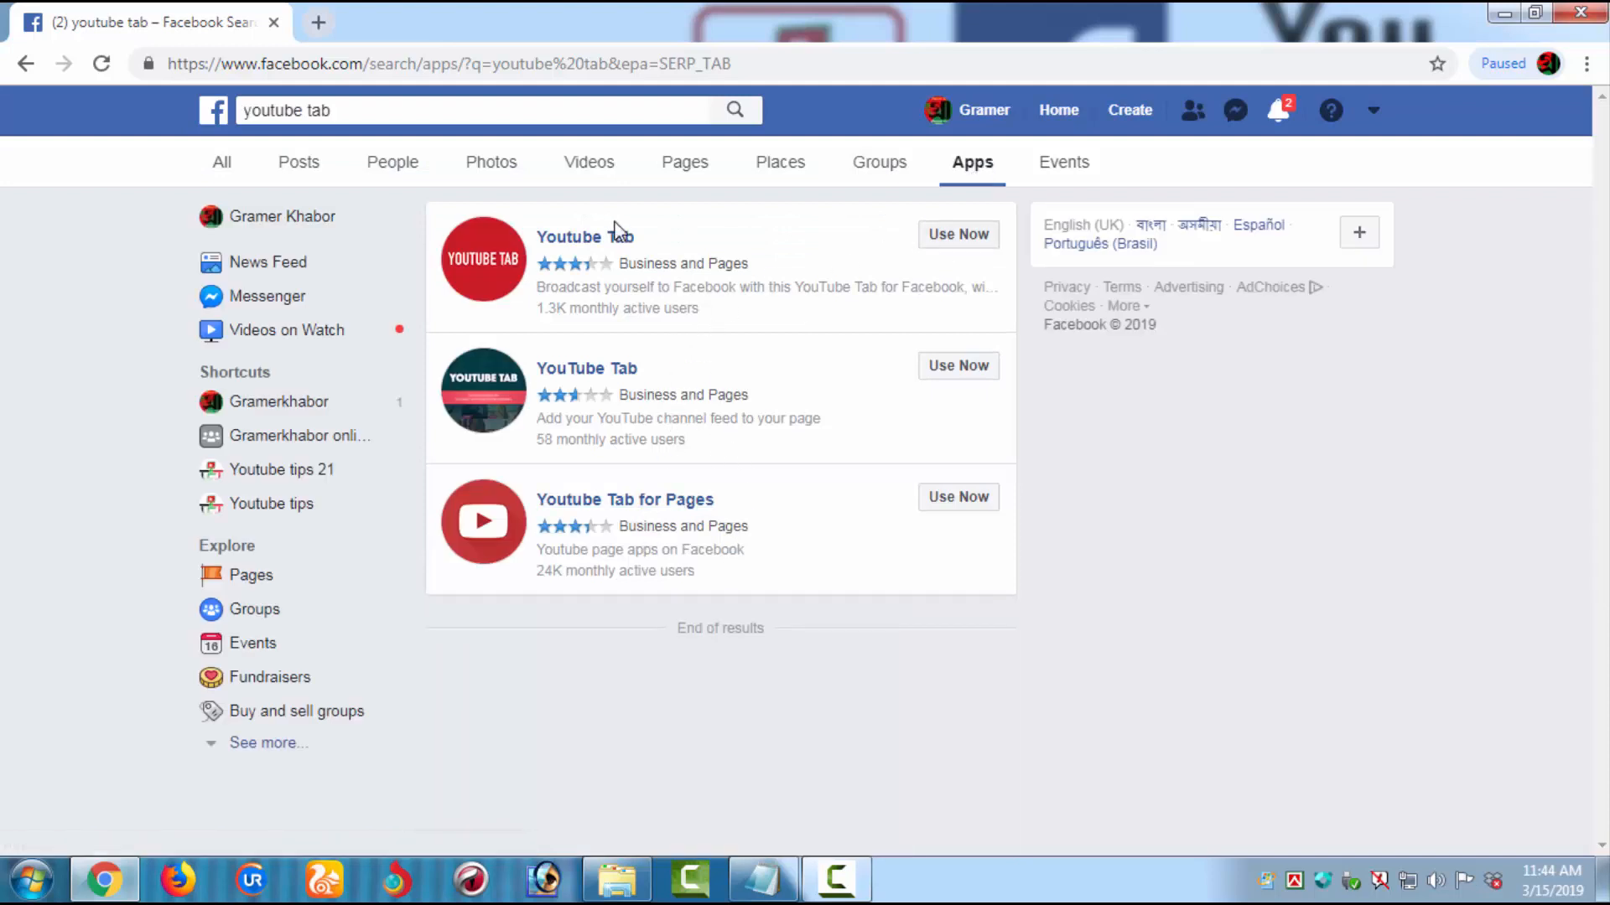
Open the first Youtube Tab app in the results and install it as a Page tab on Youtube tips 21.
click(950, 241)
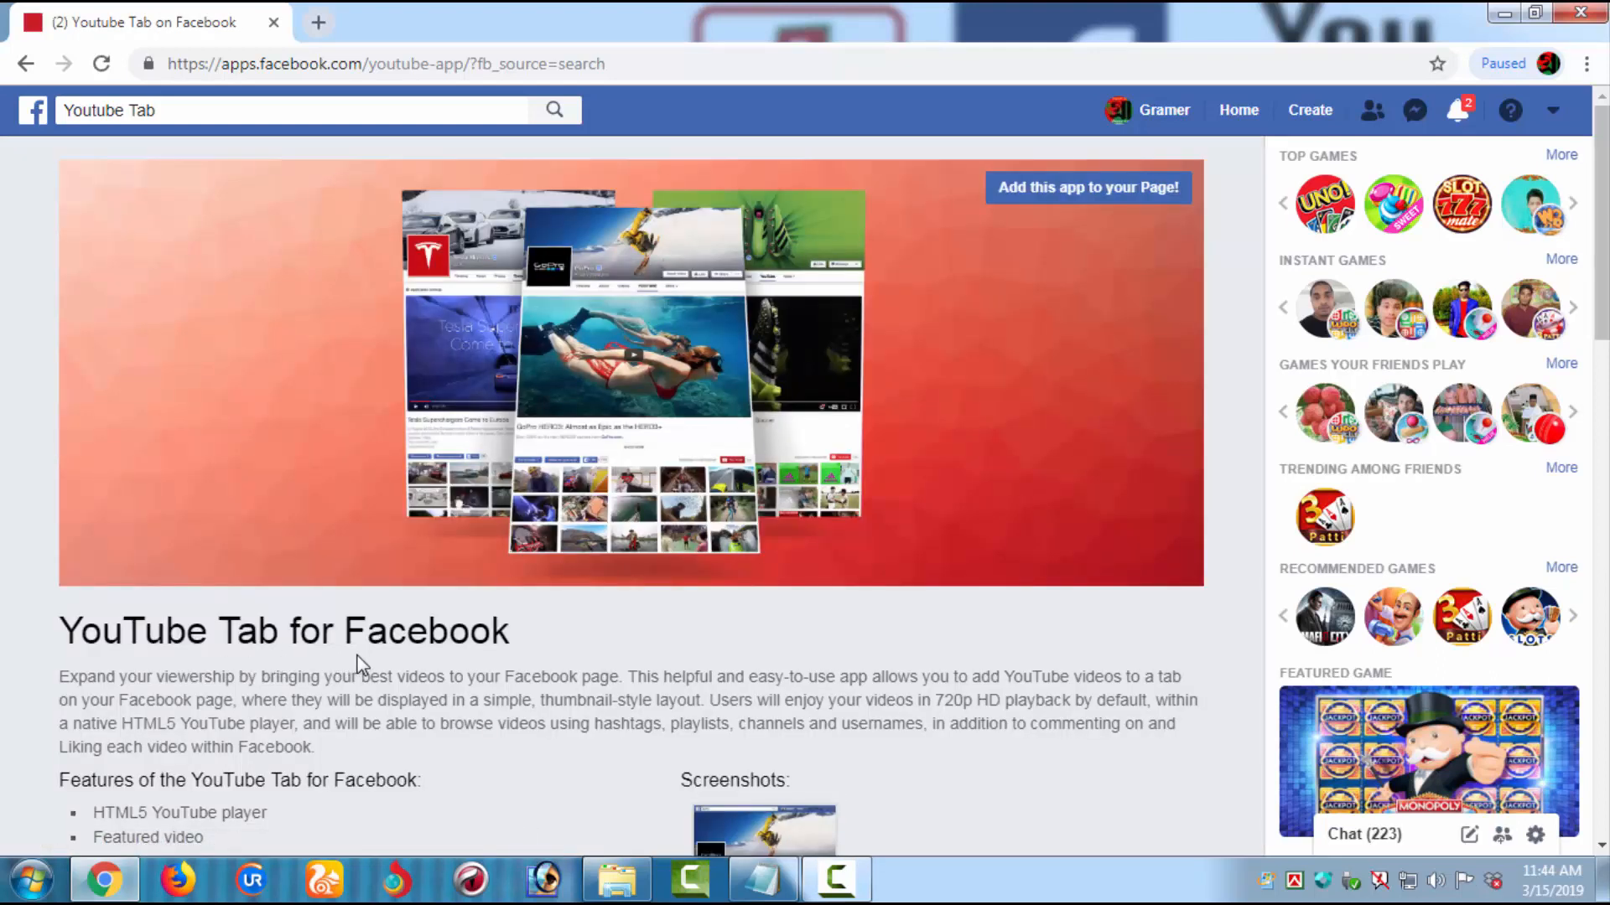
scroll(384, 656, down, 10)
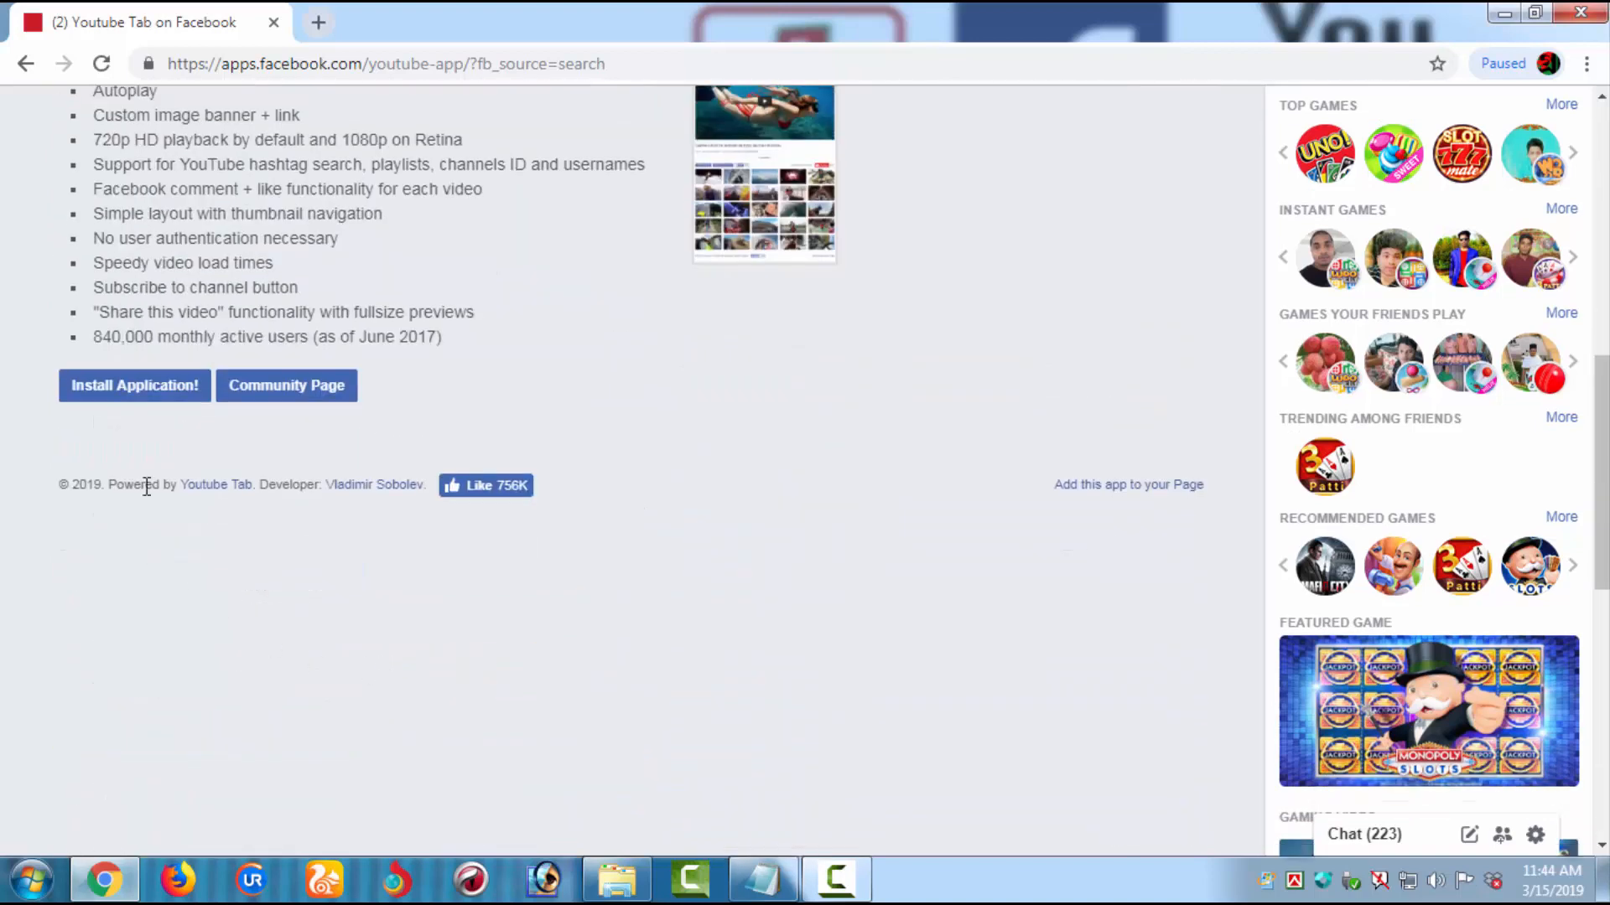
click(132, 388)
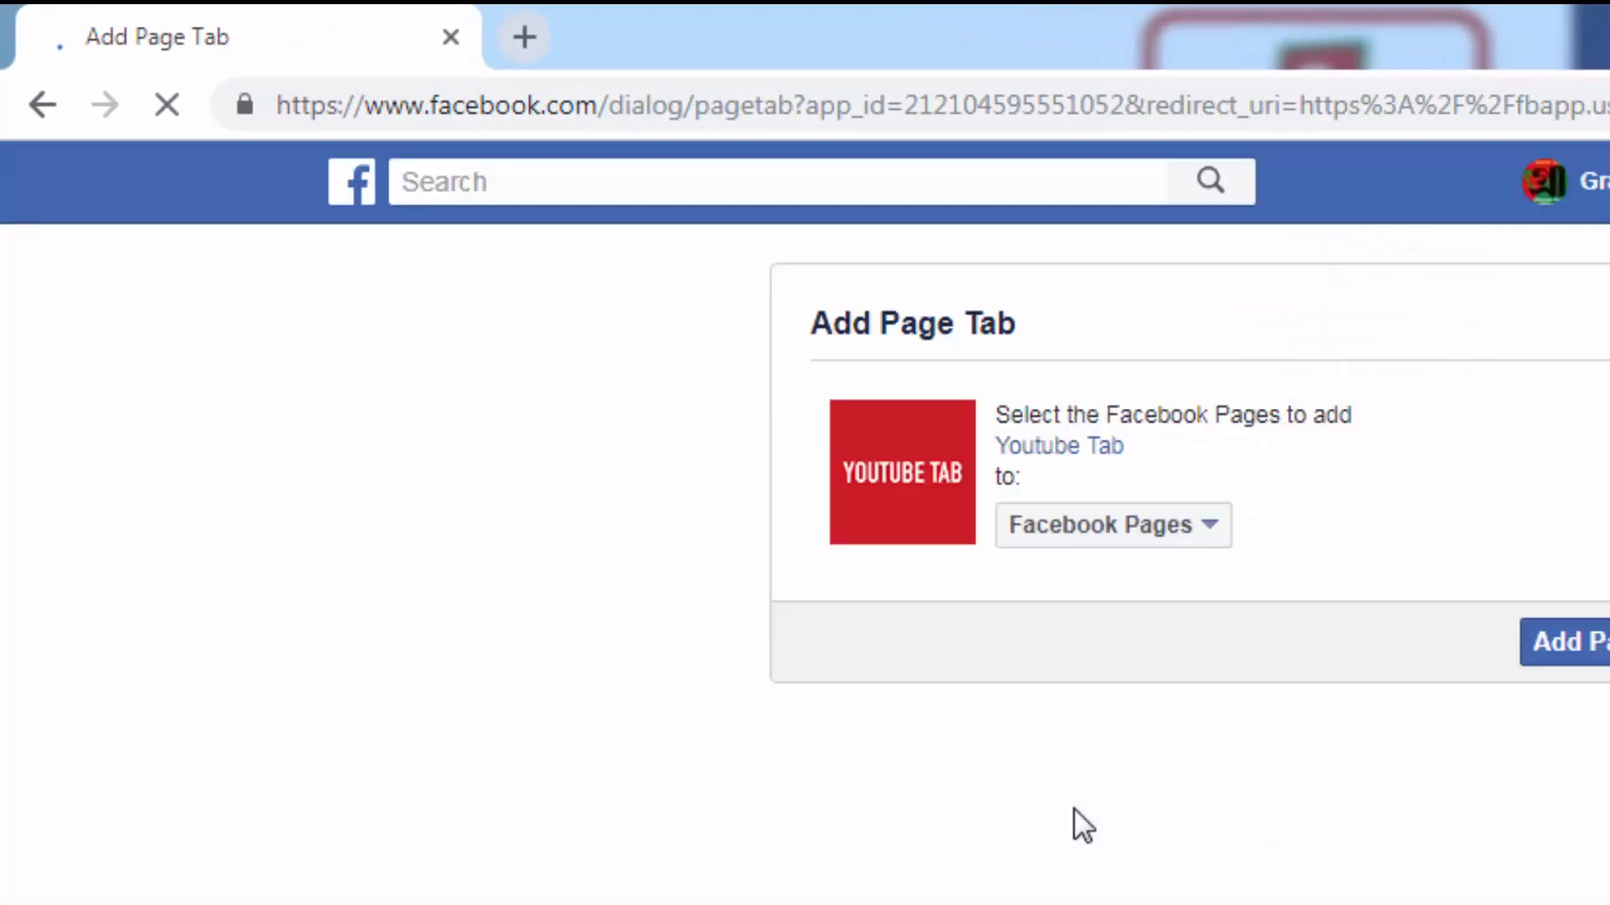
click(1204, 528)
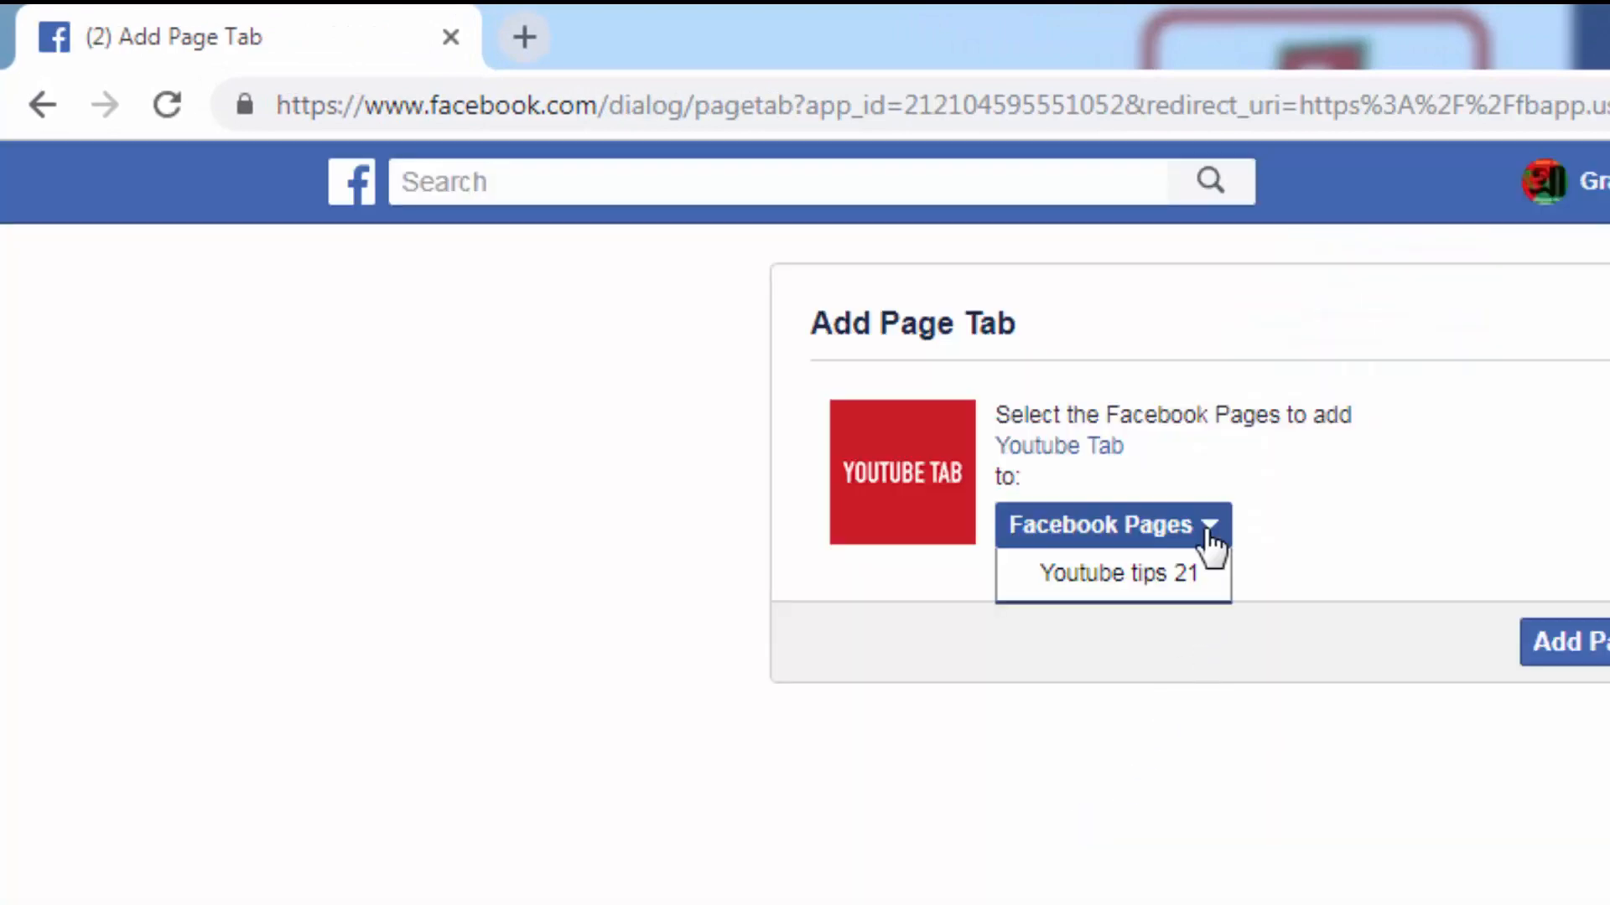
click(1201, 578)
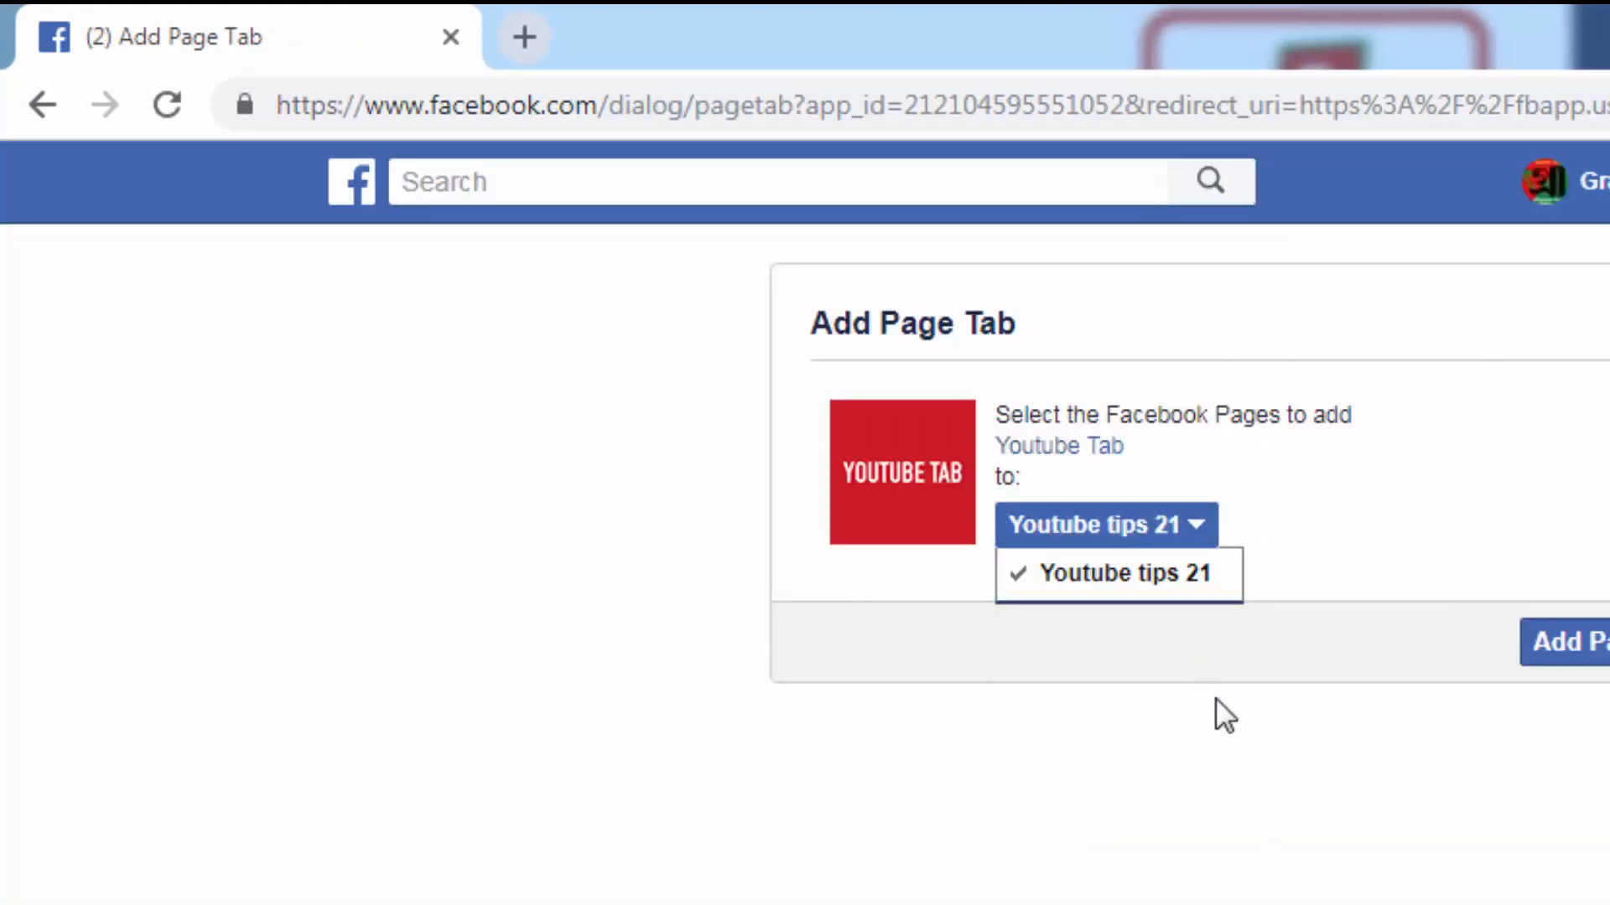
click(1581, 663)
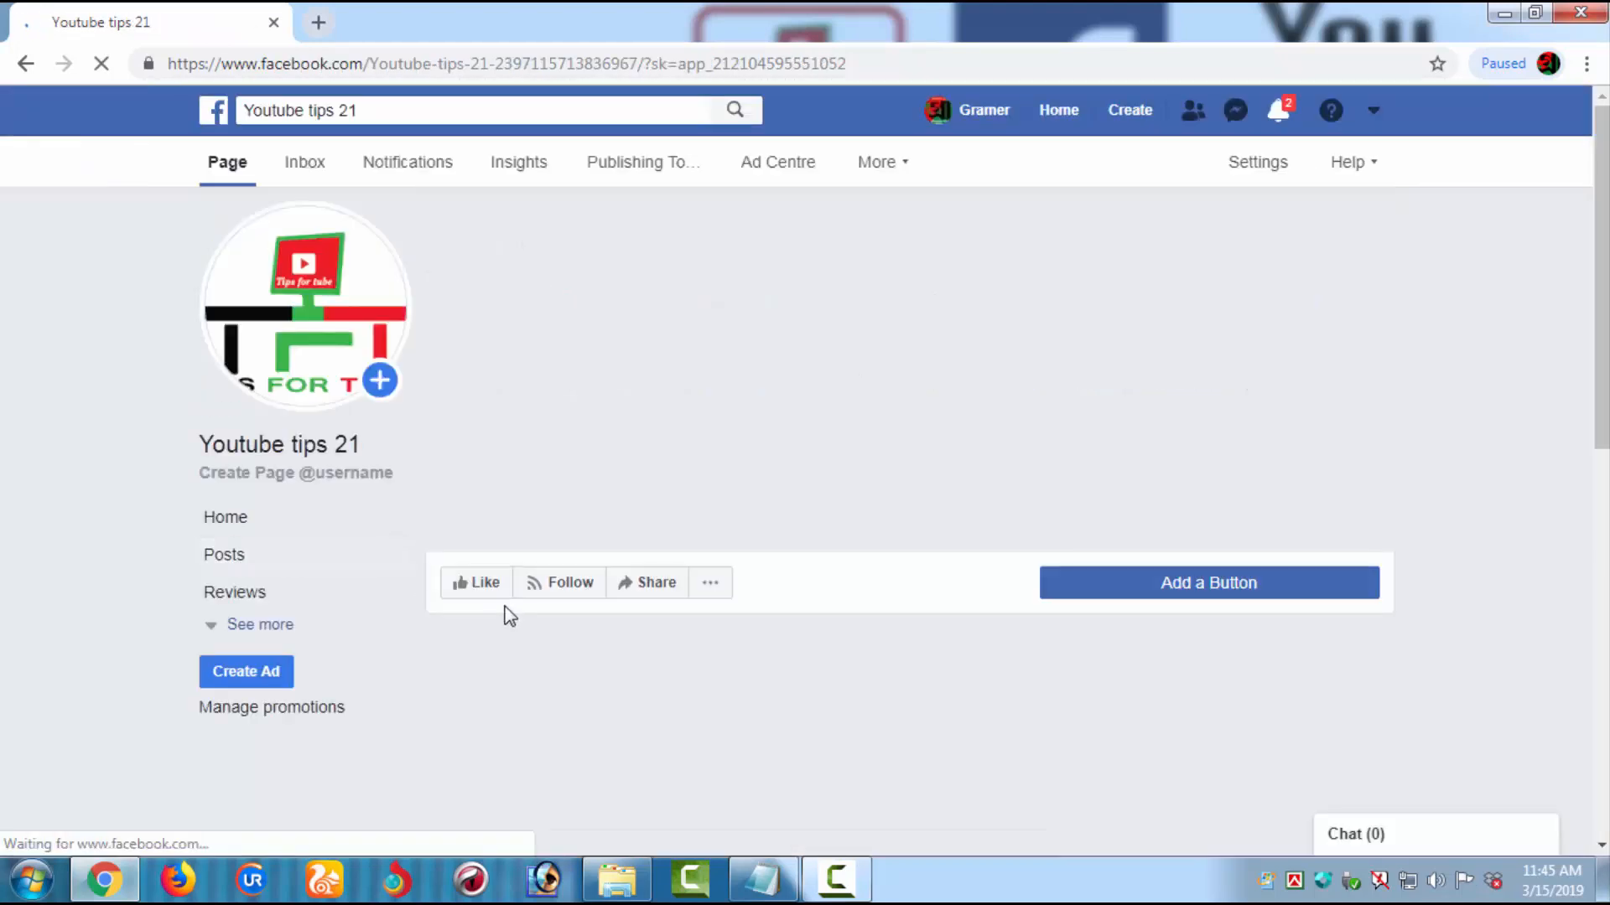
Expand the Page's section list and bring up the YouTube app's application settings.
click(282, 630)
scroll(342, 601, down, 4)
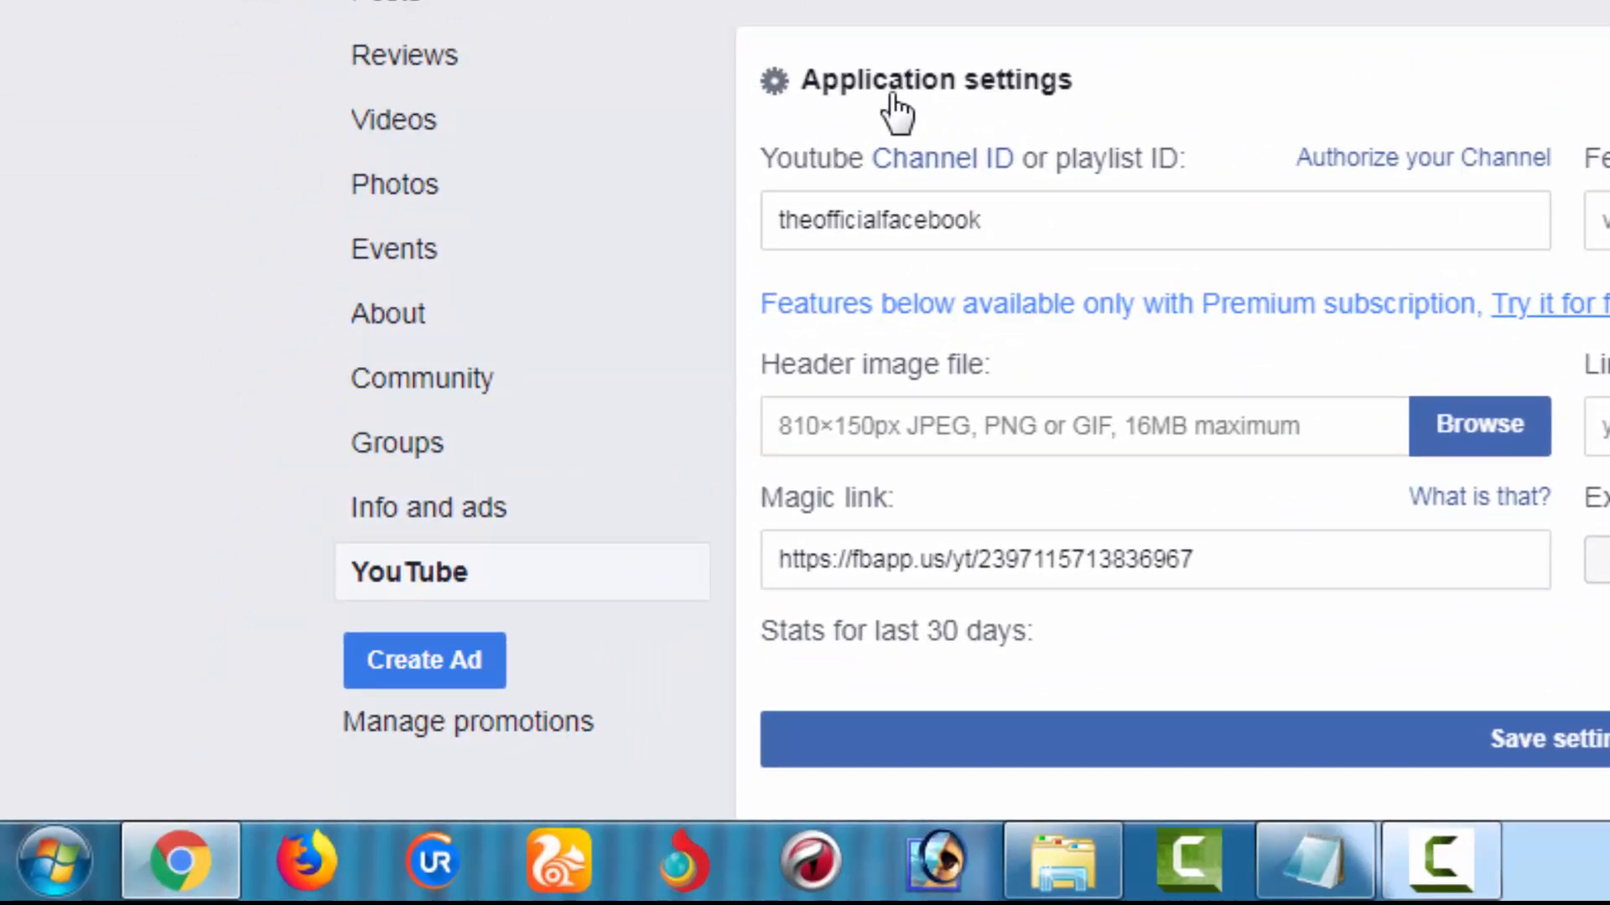
click(1003, 216)
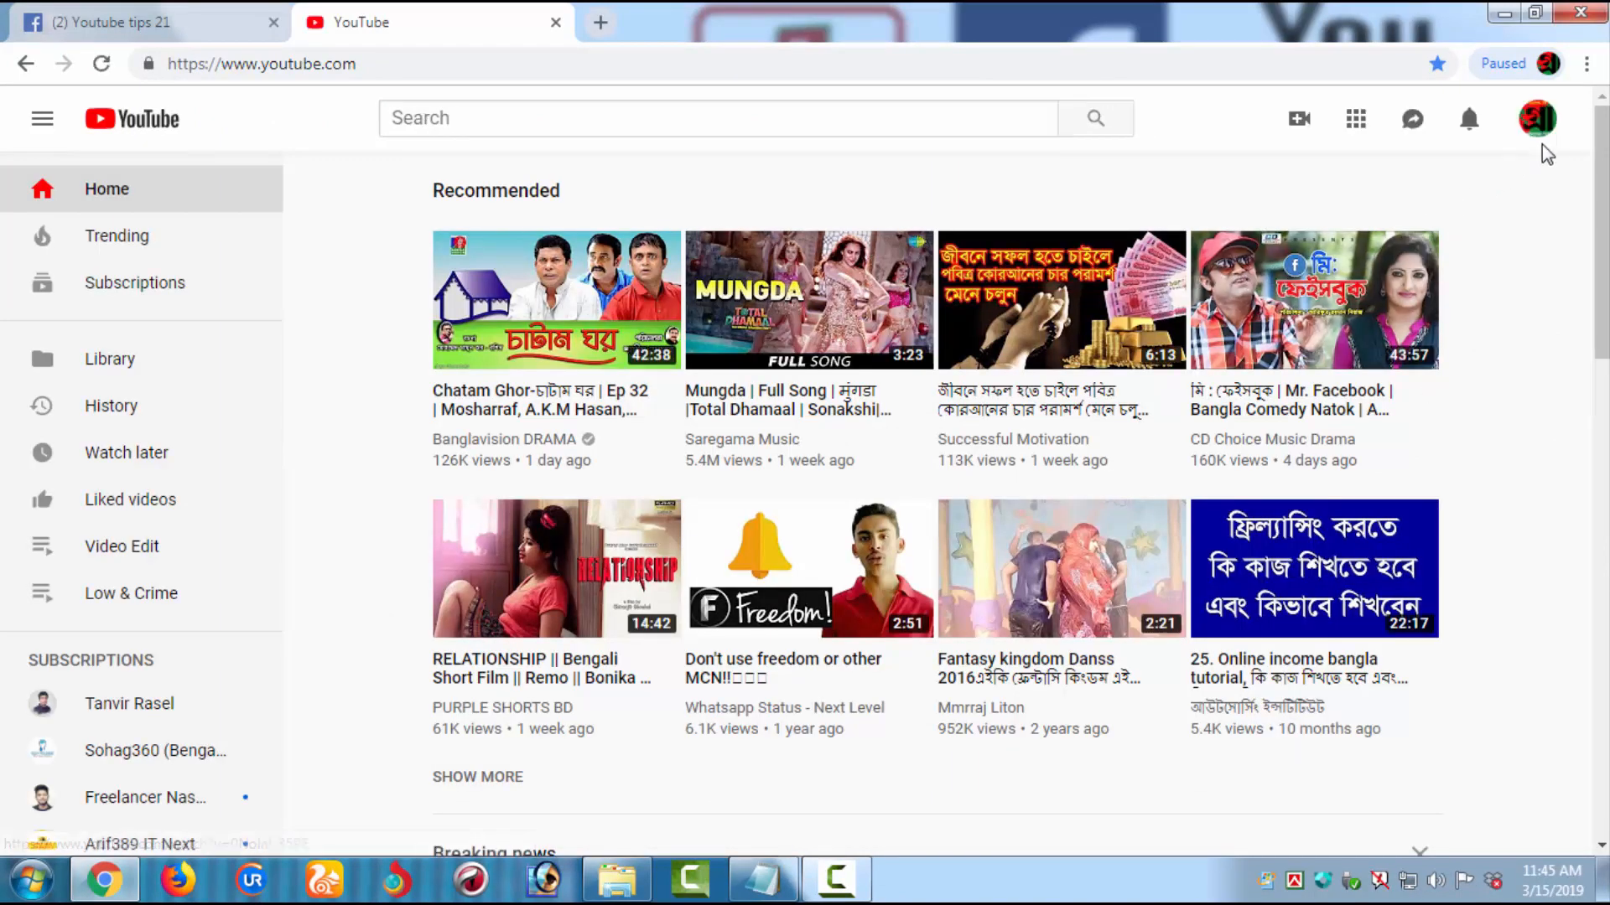
Open the signed-in account's own channel on YouTube and copy the channel page's web address.
click(1539, 130)
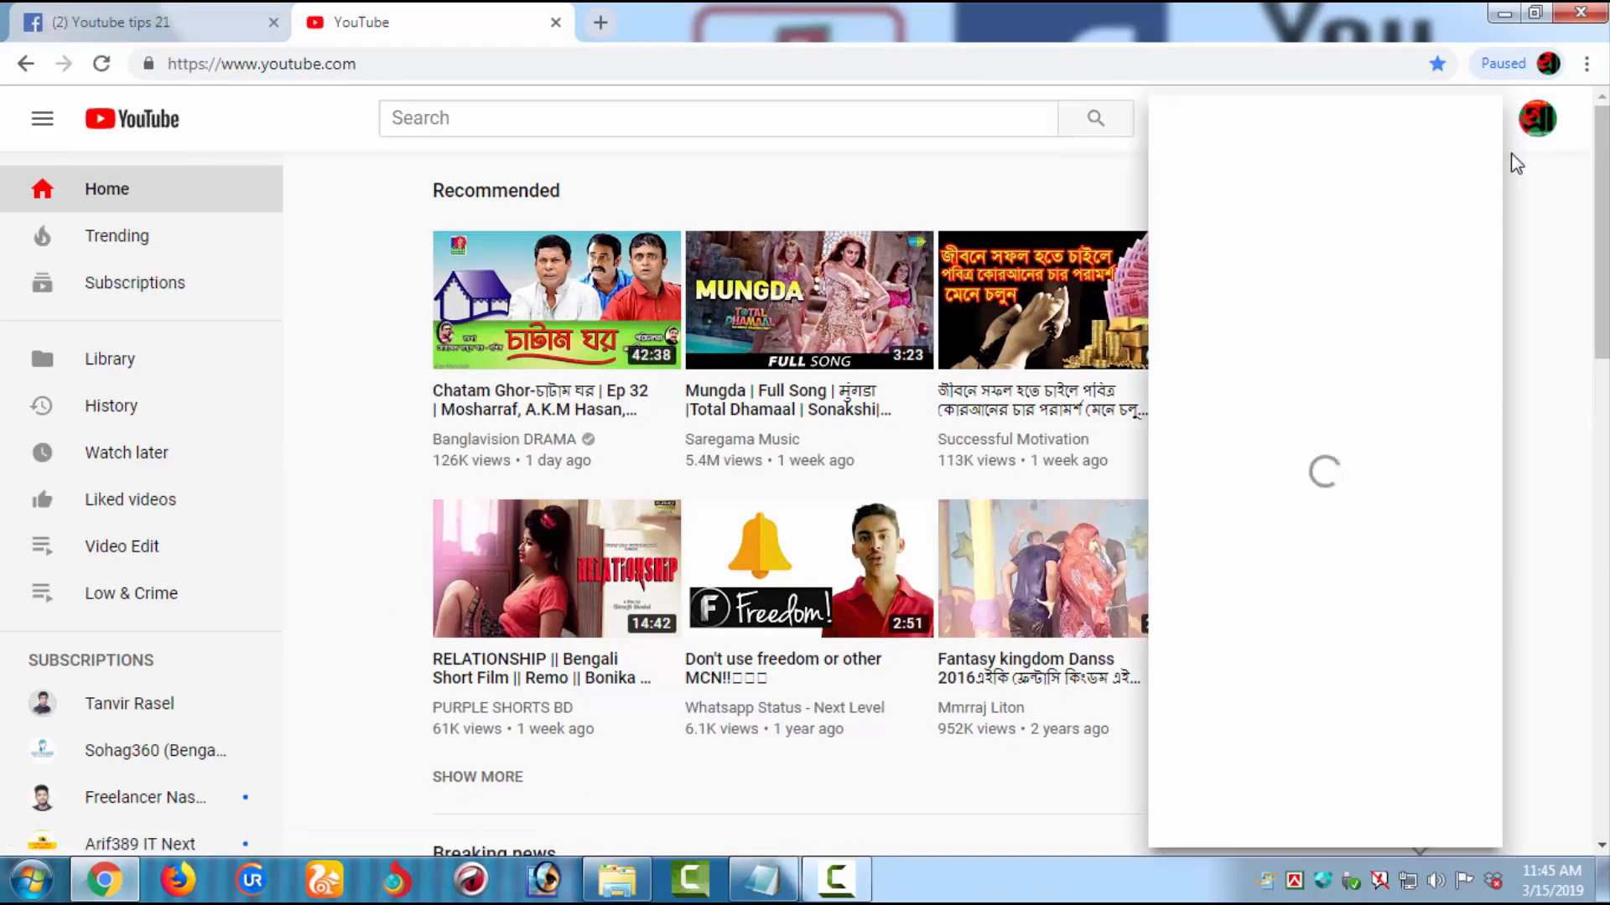
click(1260, 217)
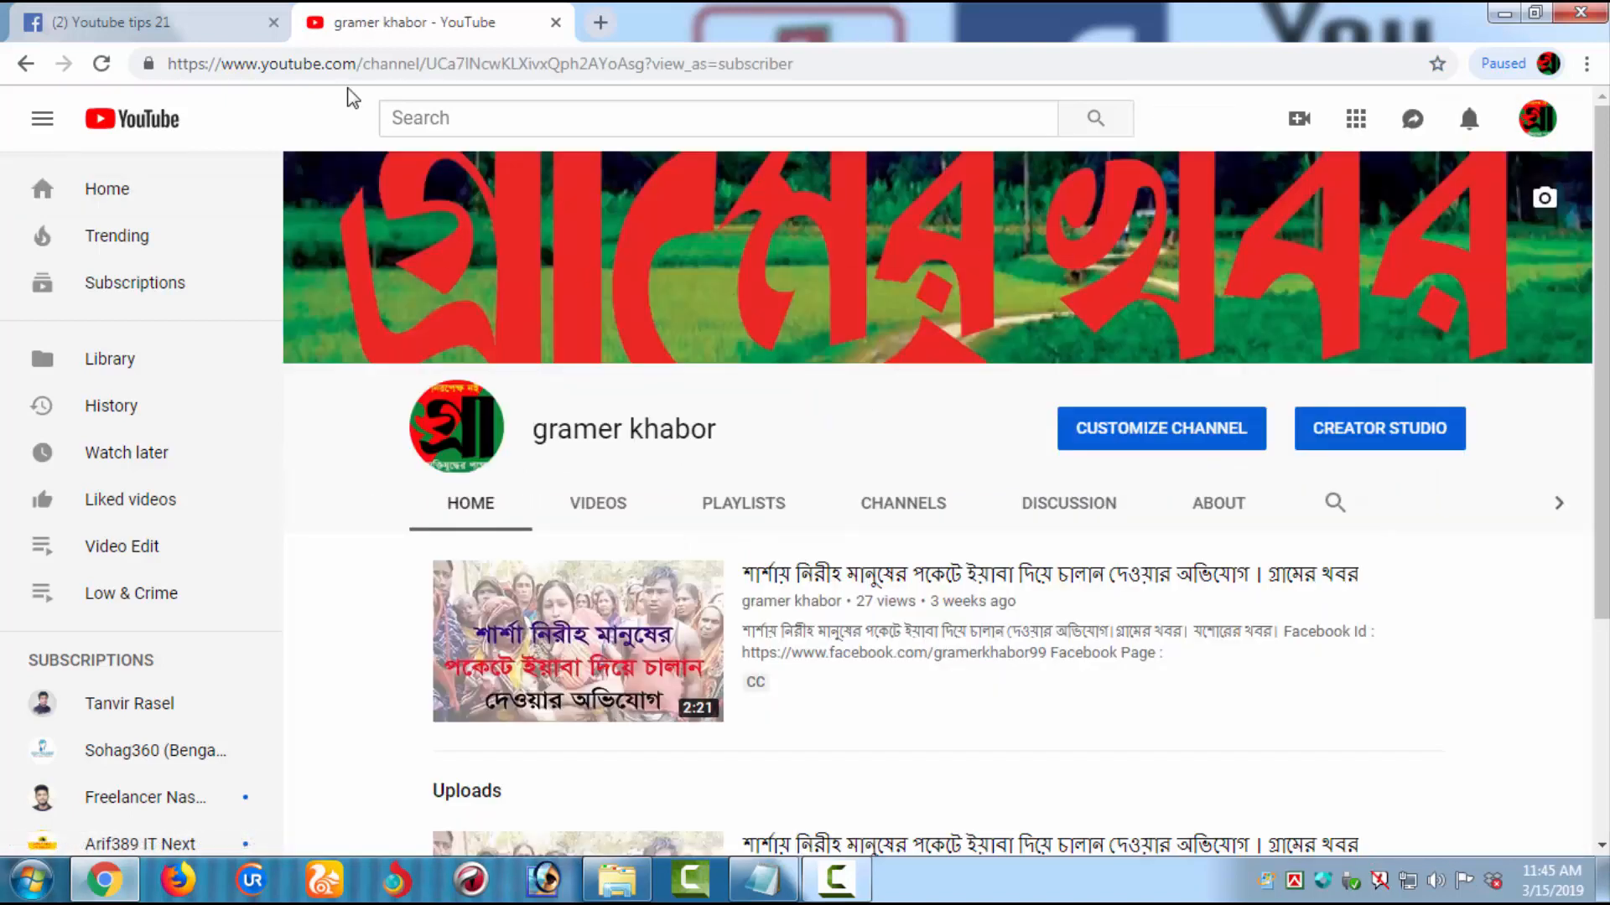
click(388, 64)
right_click(387, 67)
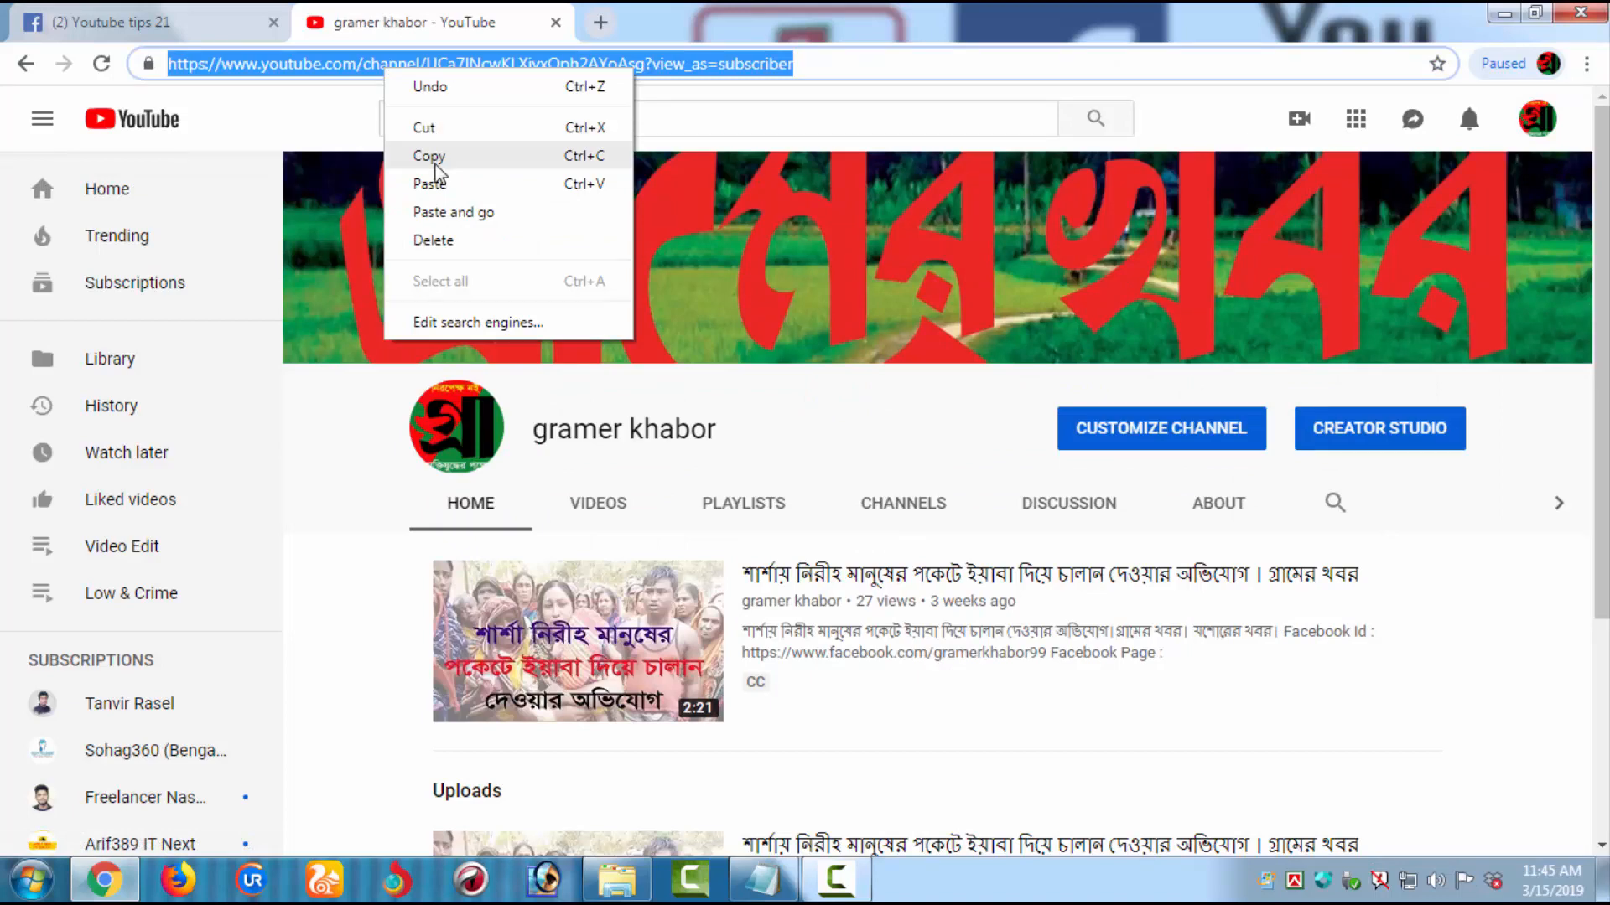
click(434, 159)
Back on the Facebook Page, replace the Youtube Channel ID with the copied channel address and save the app settings.
click(137, 34)
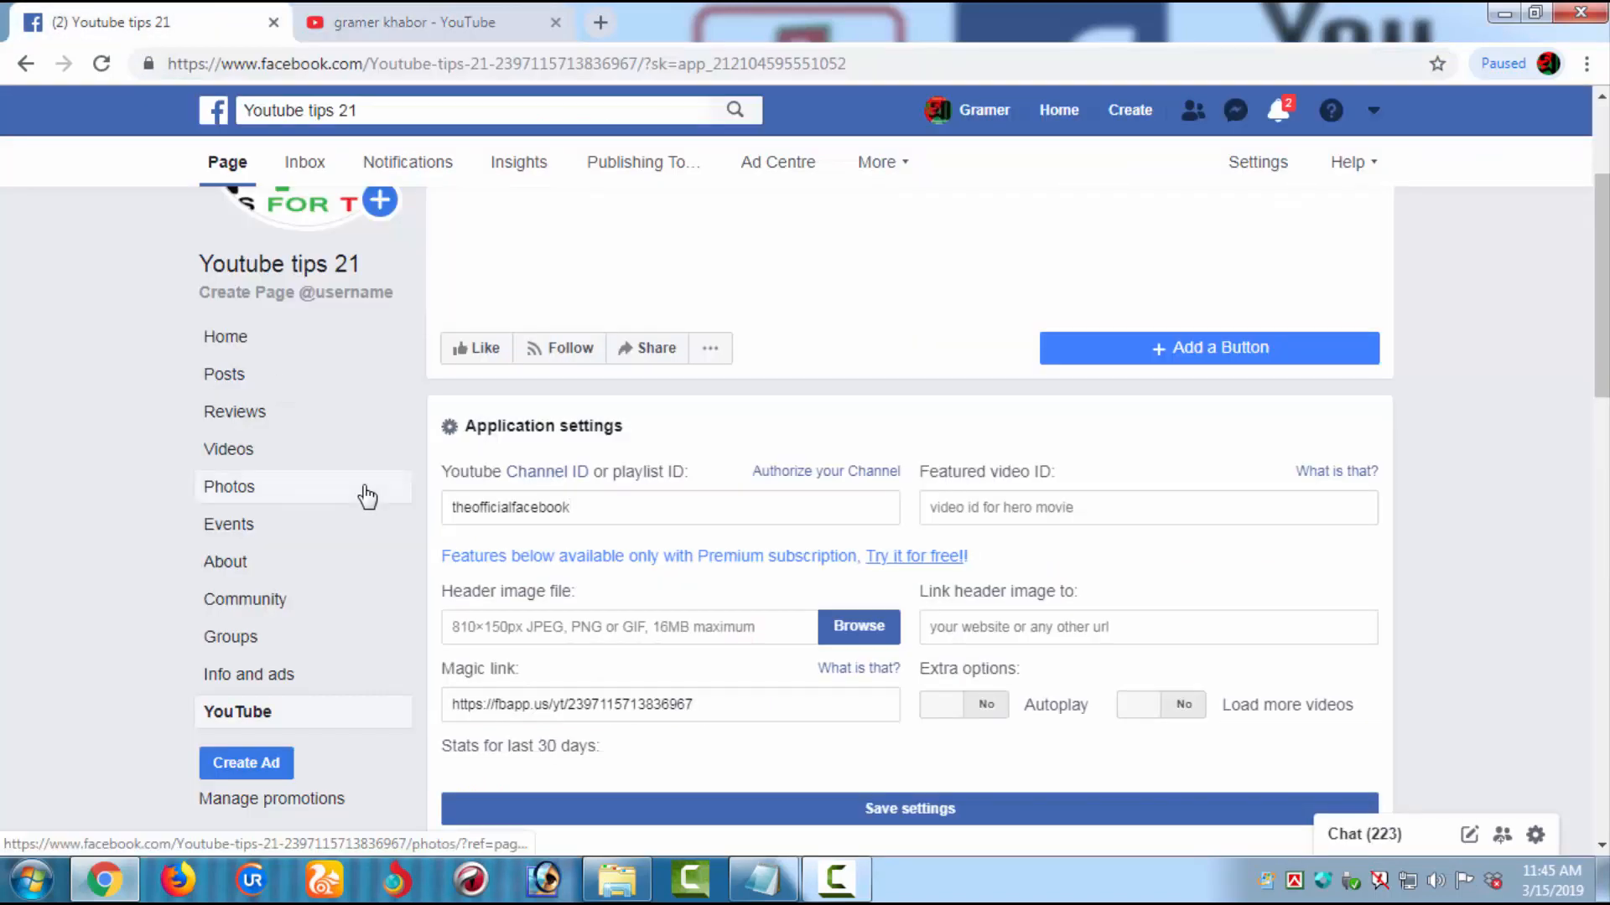
scroll(419, 478, down, 2)
drag(580, 392, 445, 391)
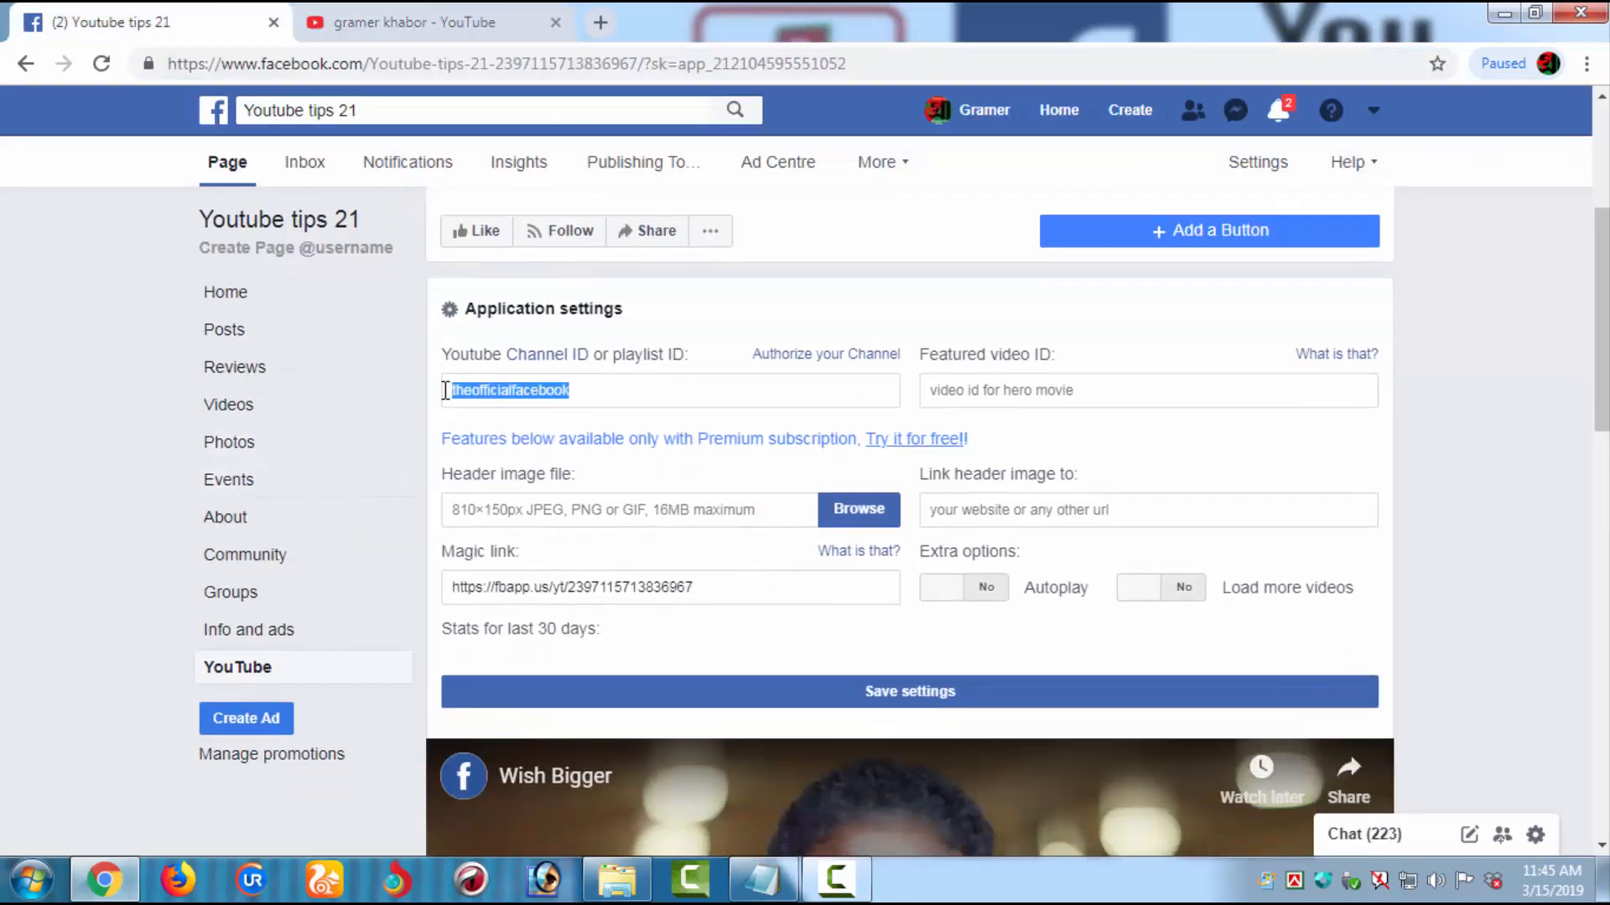
right_click(466, 393)
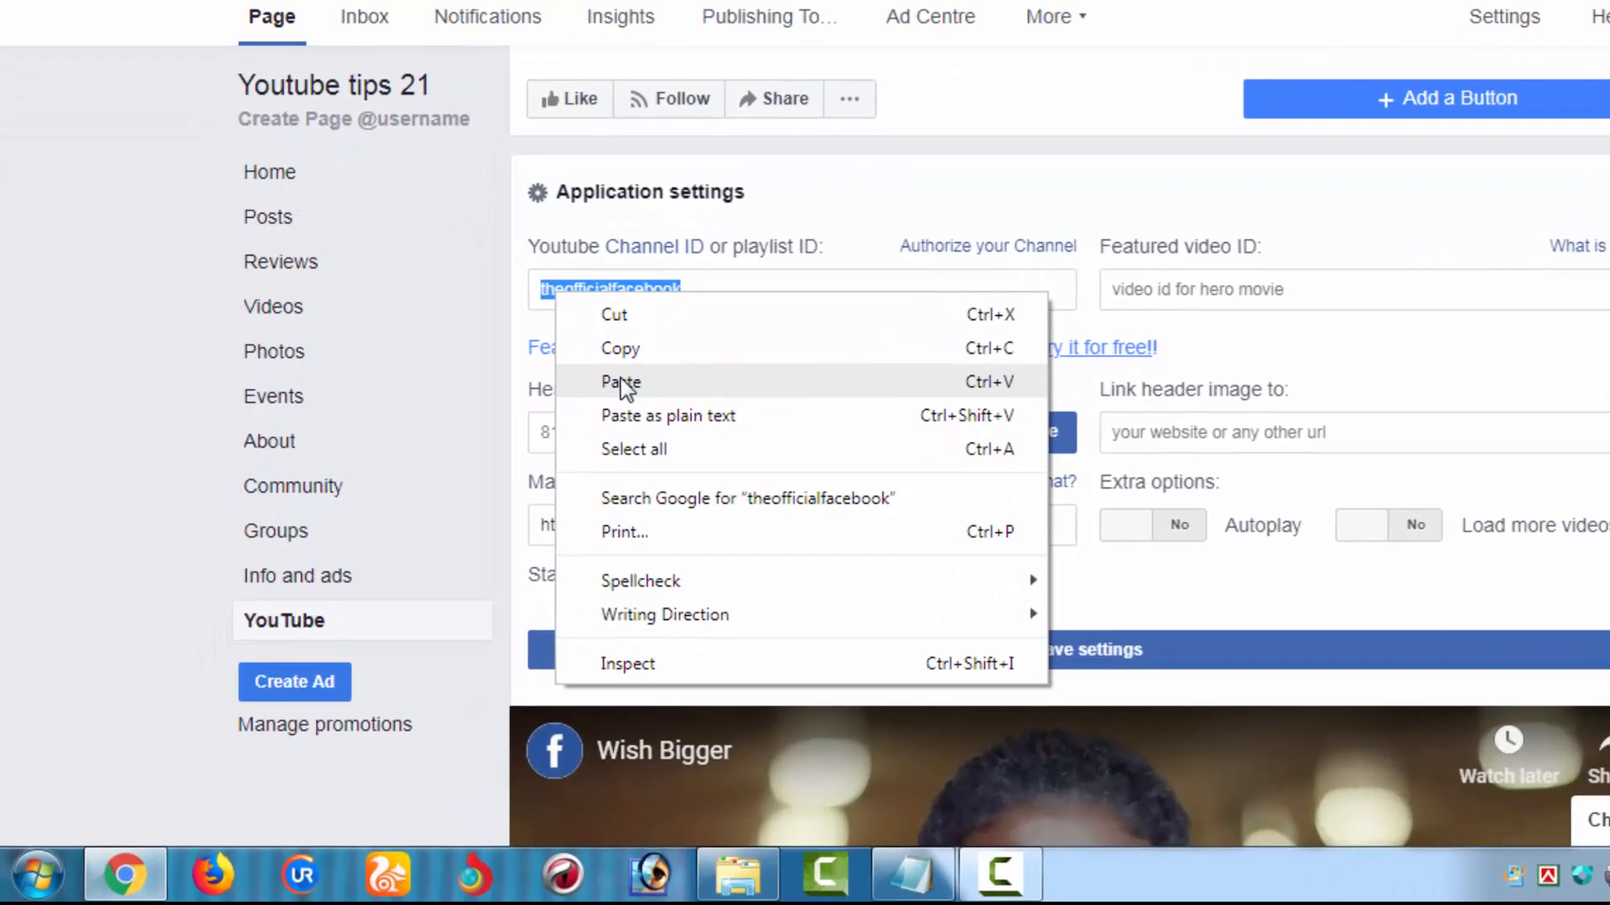
click(494, 463)
scroll(621, 388, down, 3)
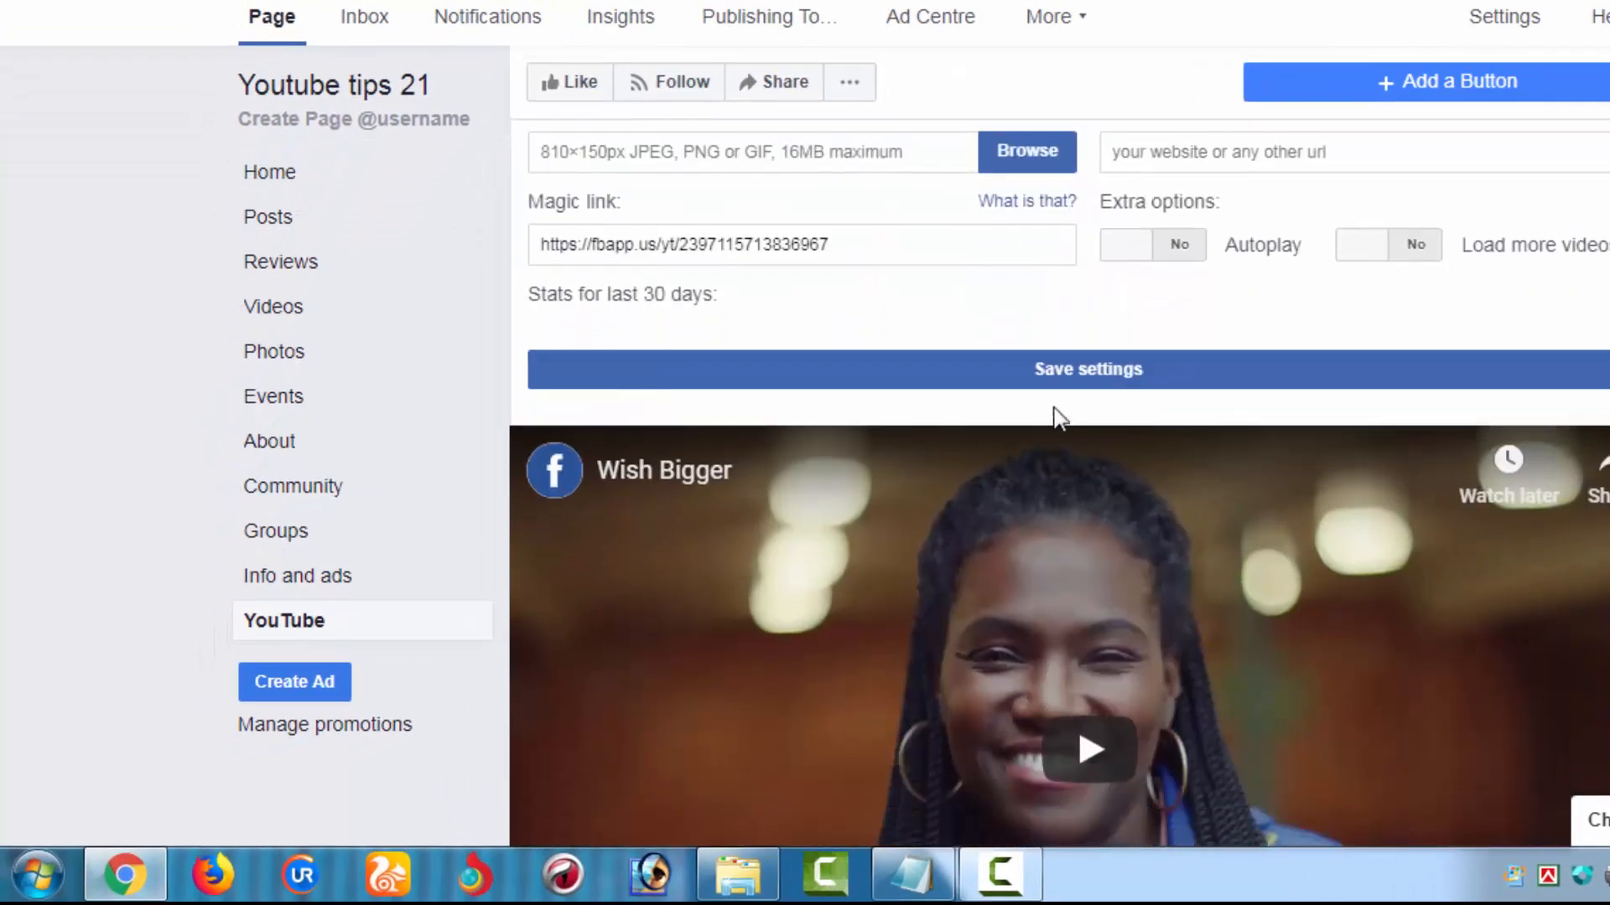
click(1073, 377)
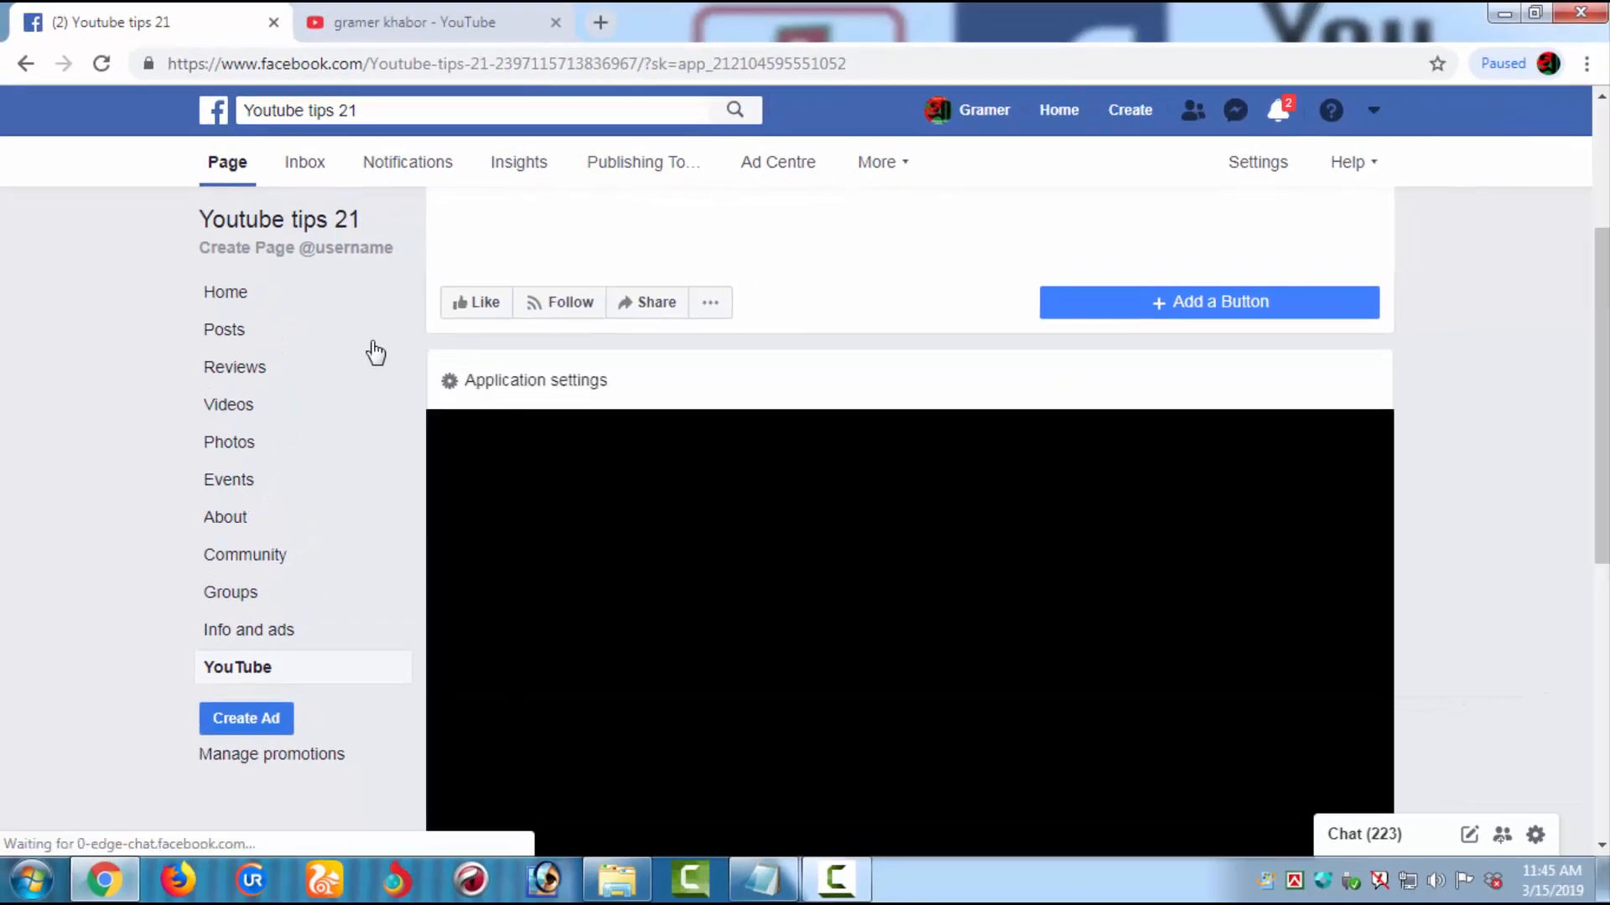
Reopen the Page's YouTube section and examine the video, its description and the thumbnails.
scroll(353, 483, down, 1)
scroll(355, 489, down, 3)
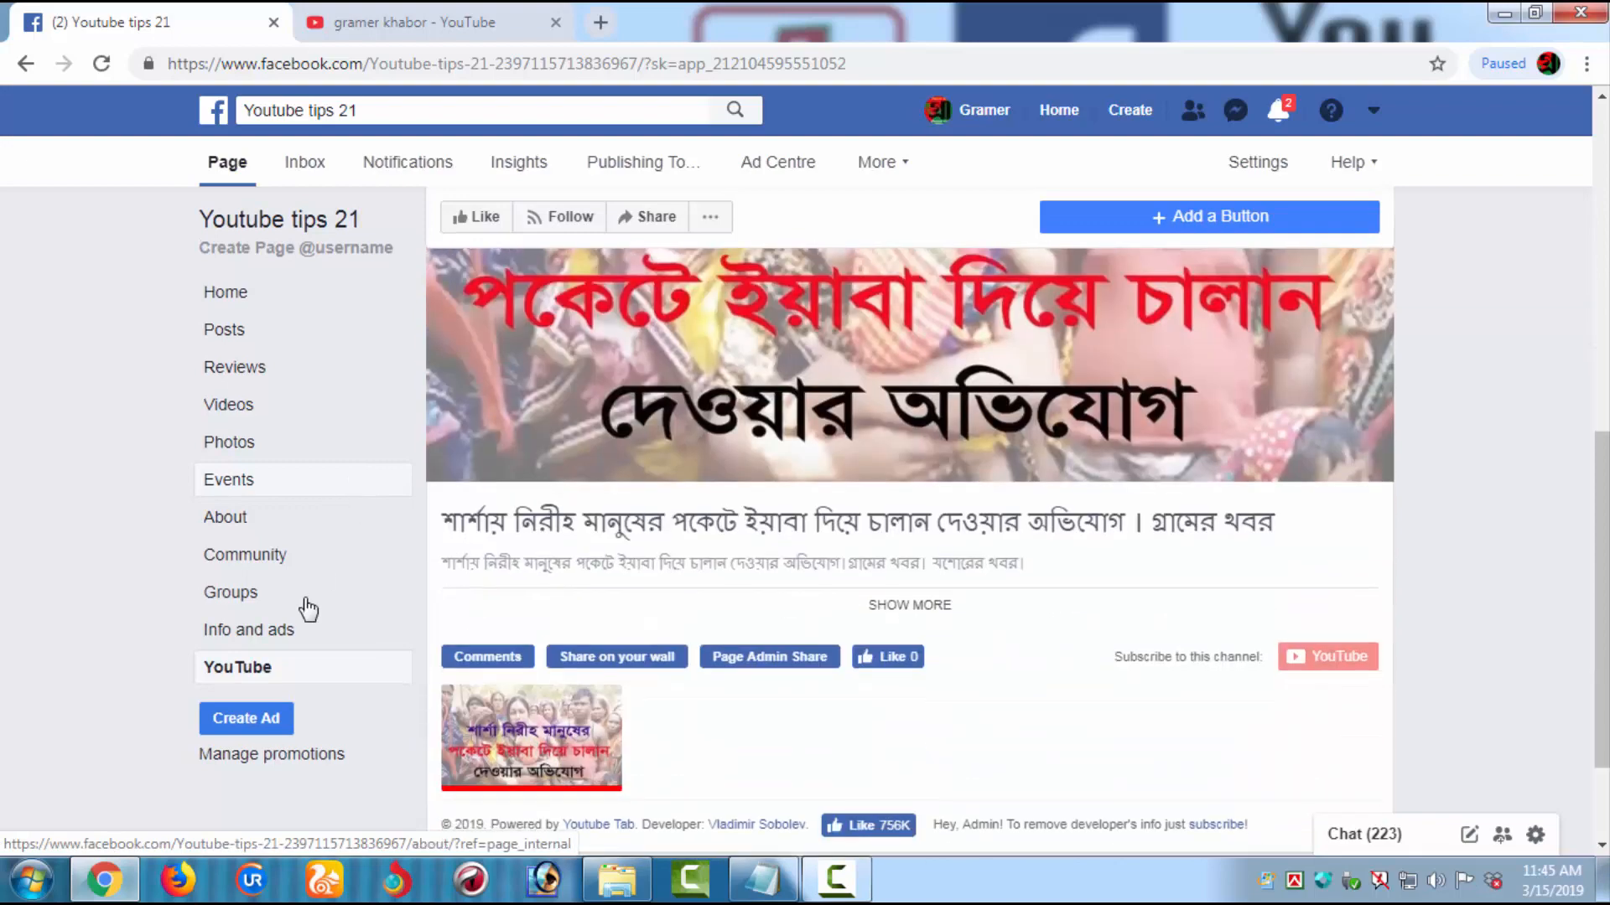
click(263, 669)
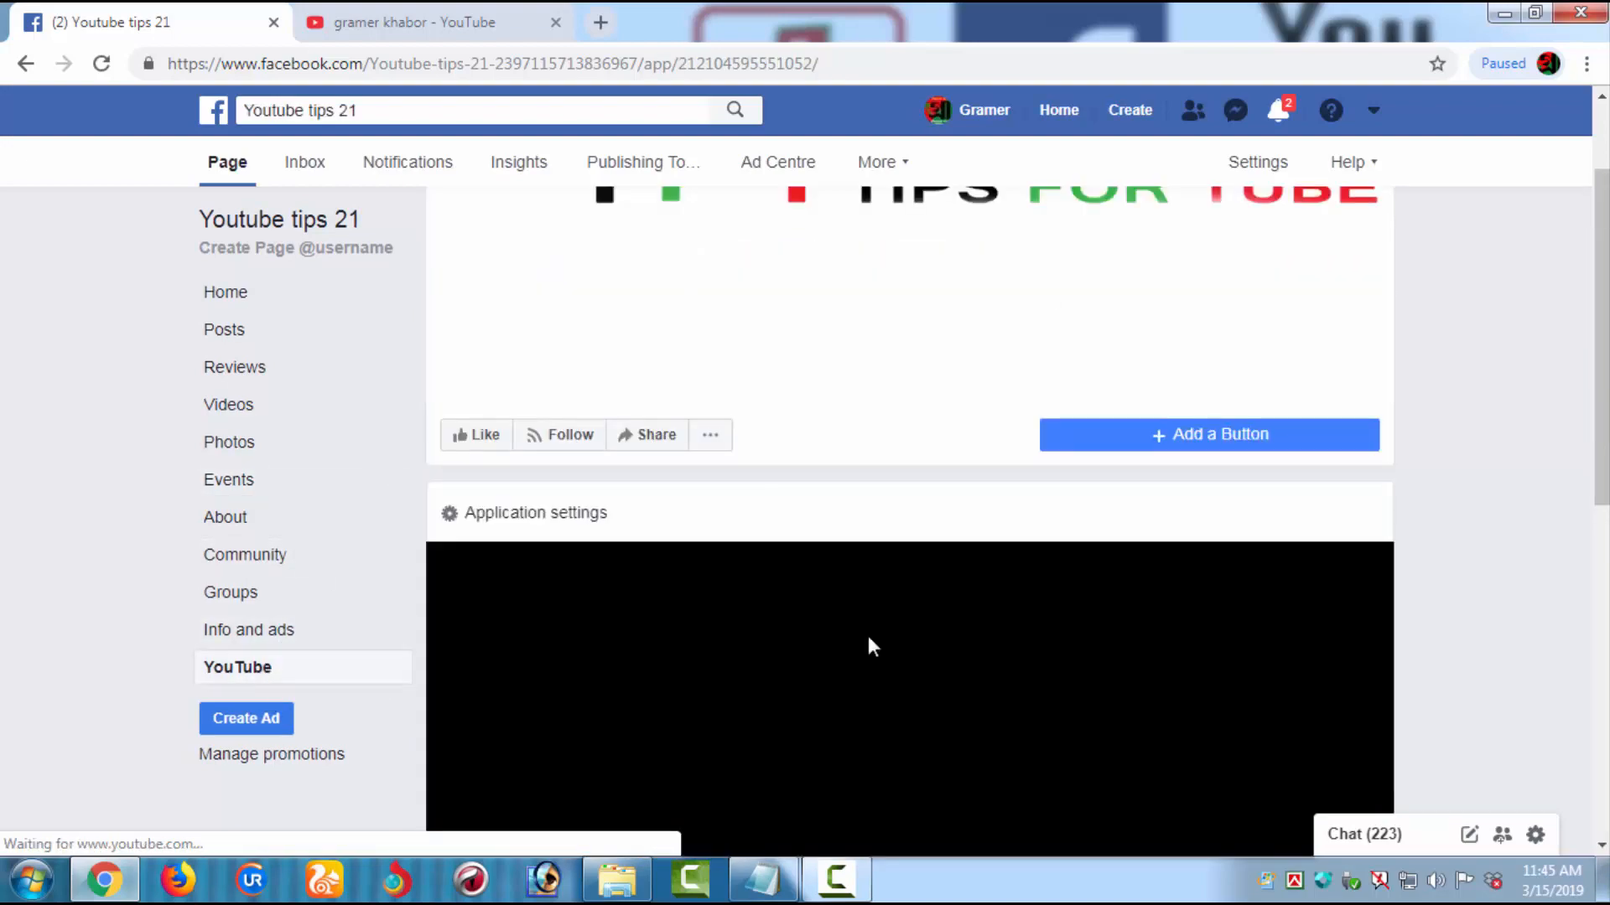
scroll(868, 636, down, 3)
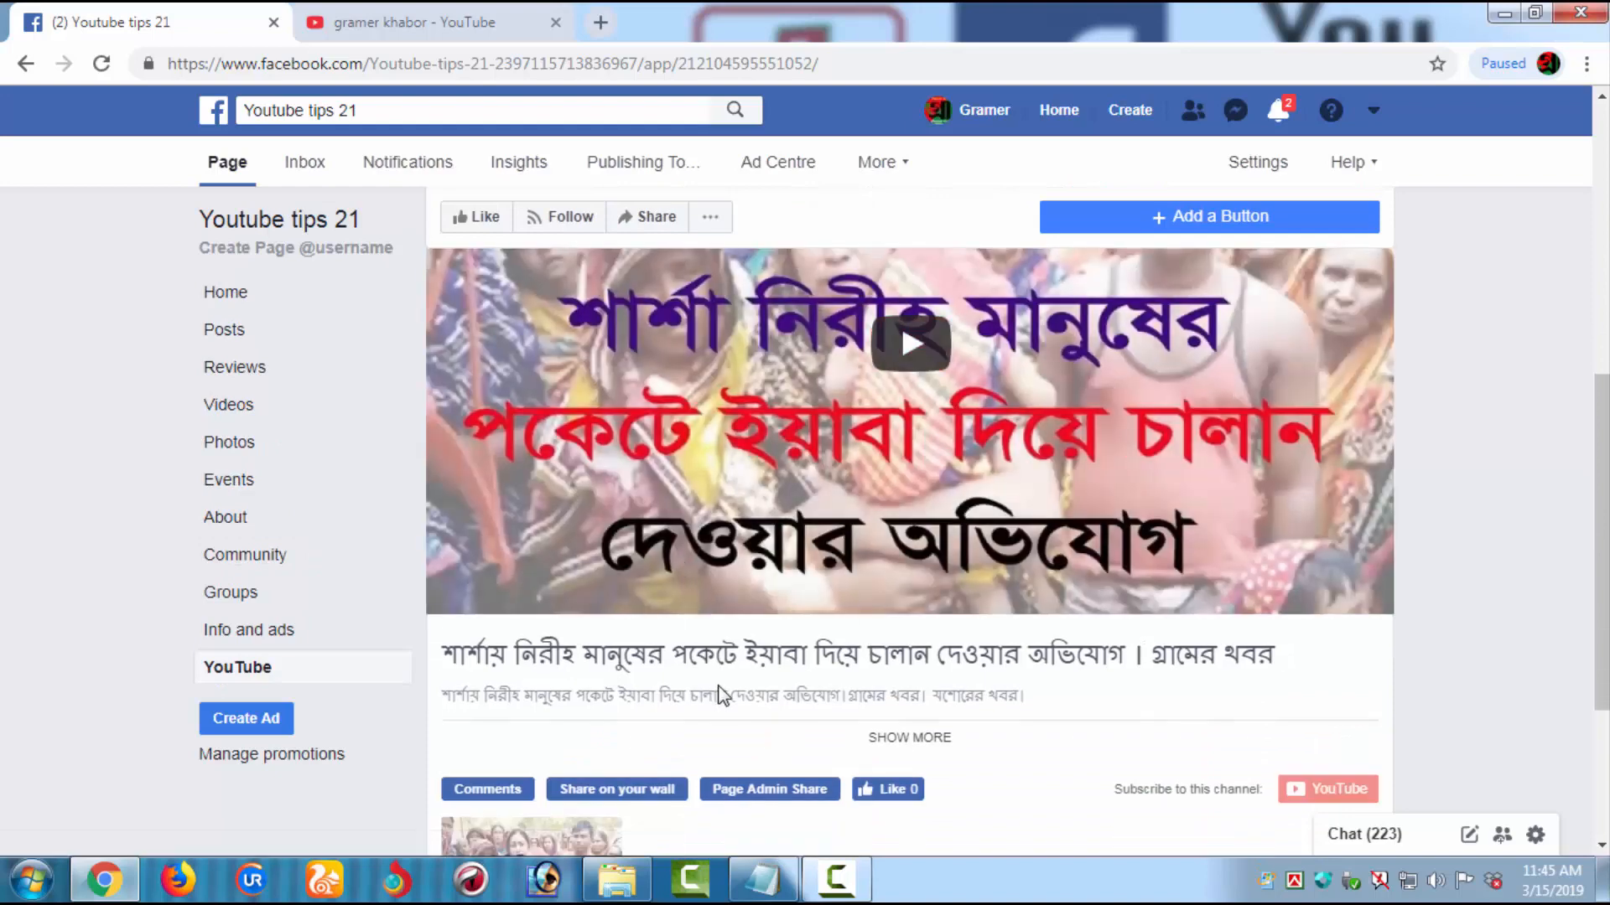
scroll(719, 683, down, 3)
scroll(721, 686, up, 6)
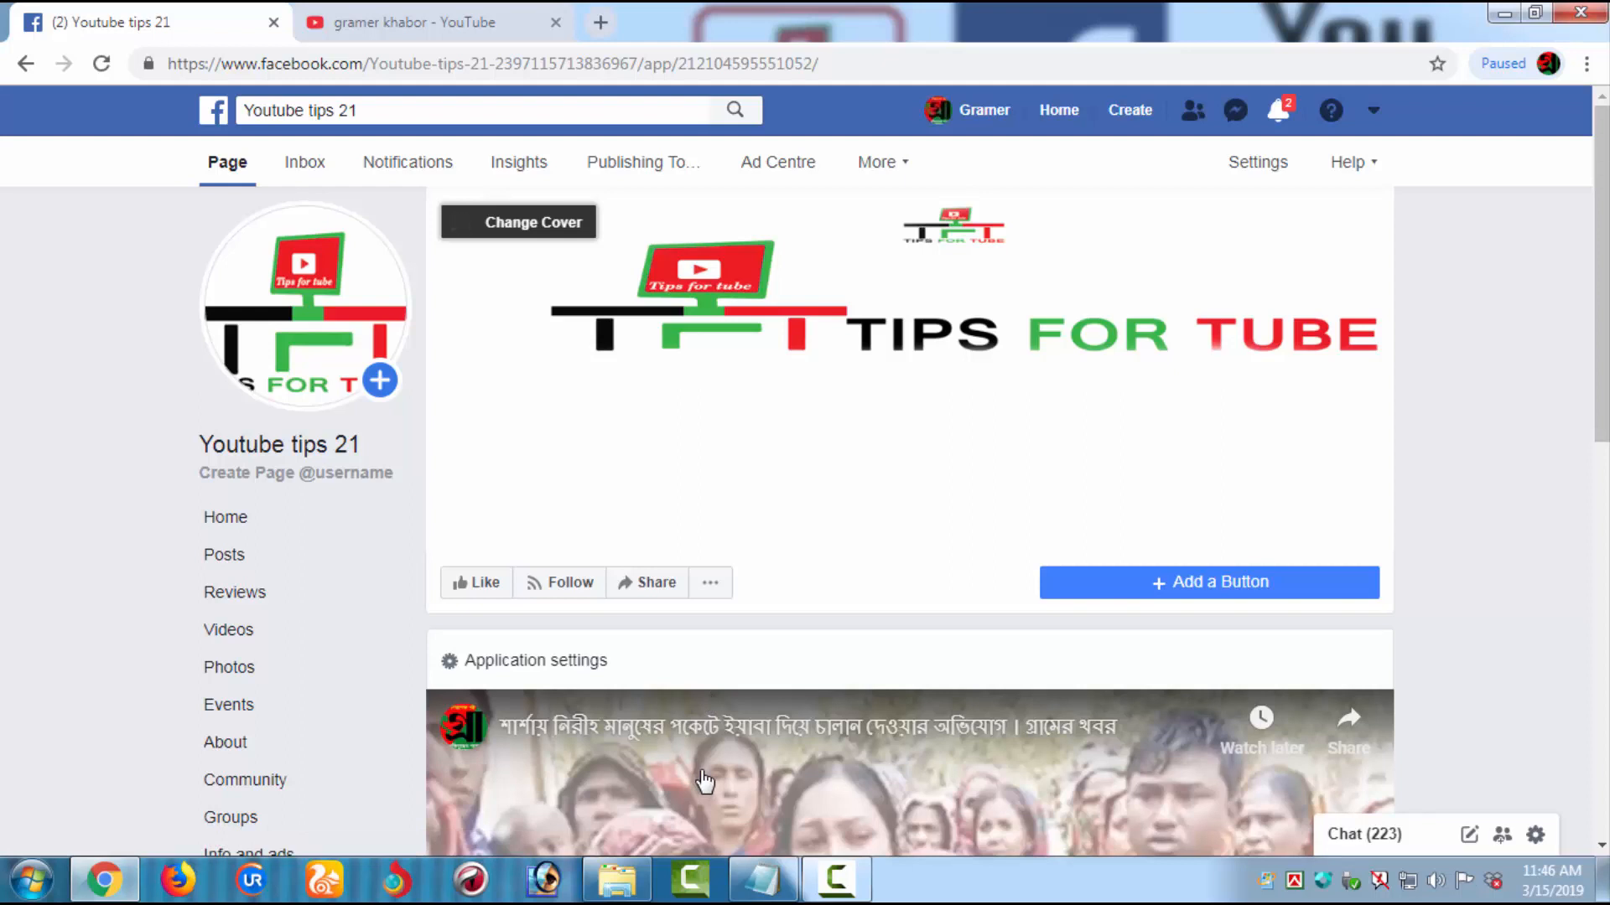
Return from the Page settings to the Page's home, expand its section list and look through its content.
scroll(798, 737, up, 5)
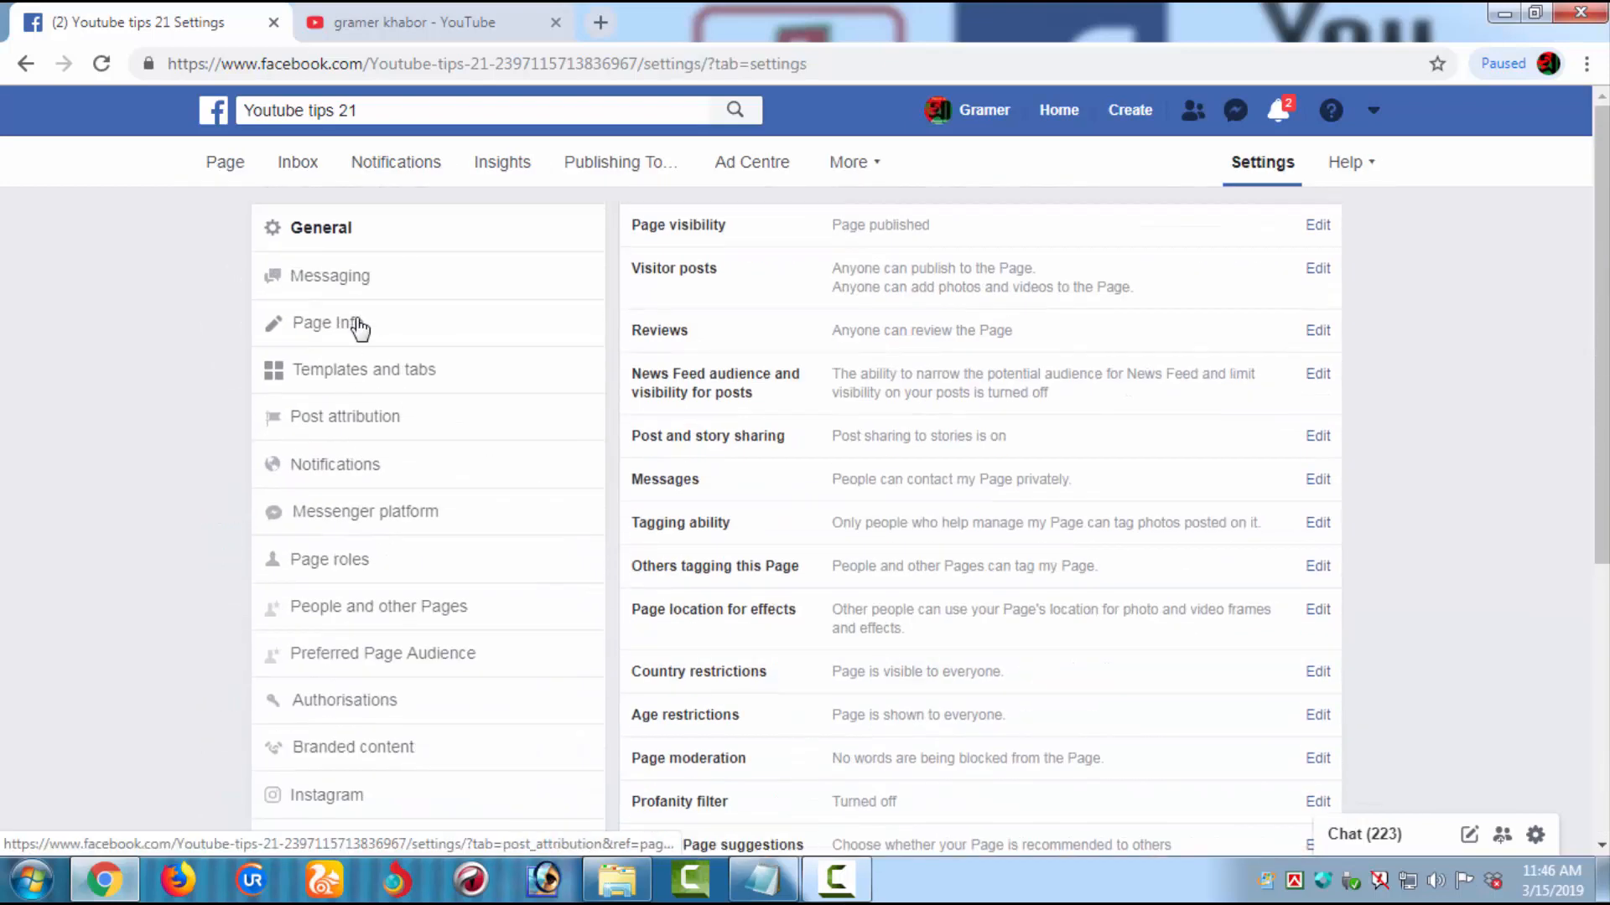
click(238, 180)
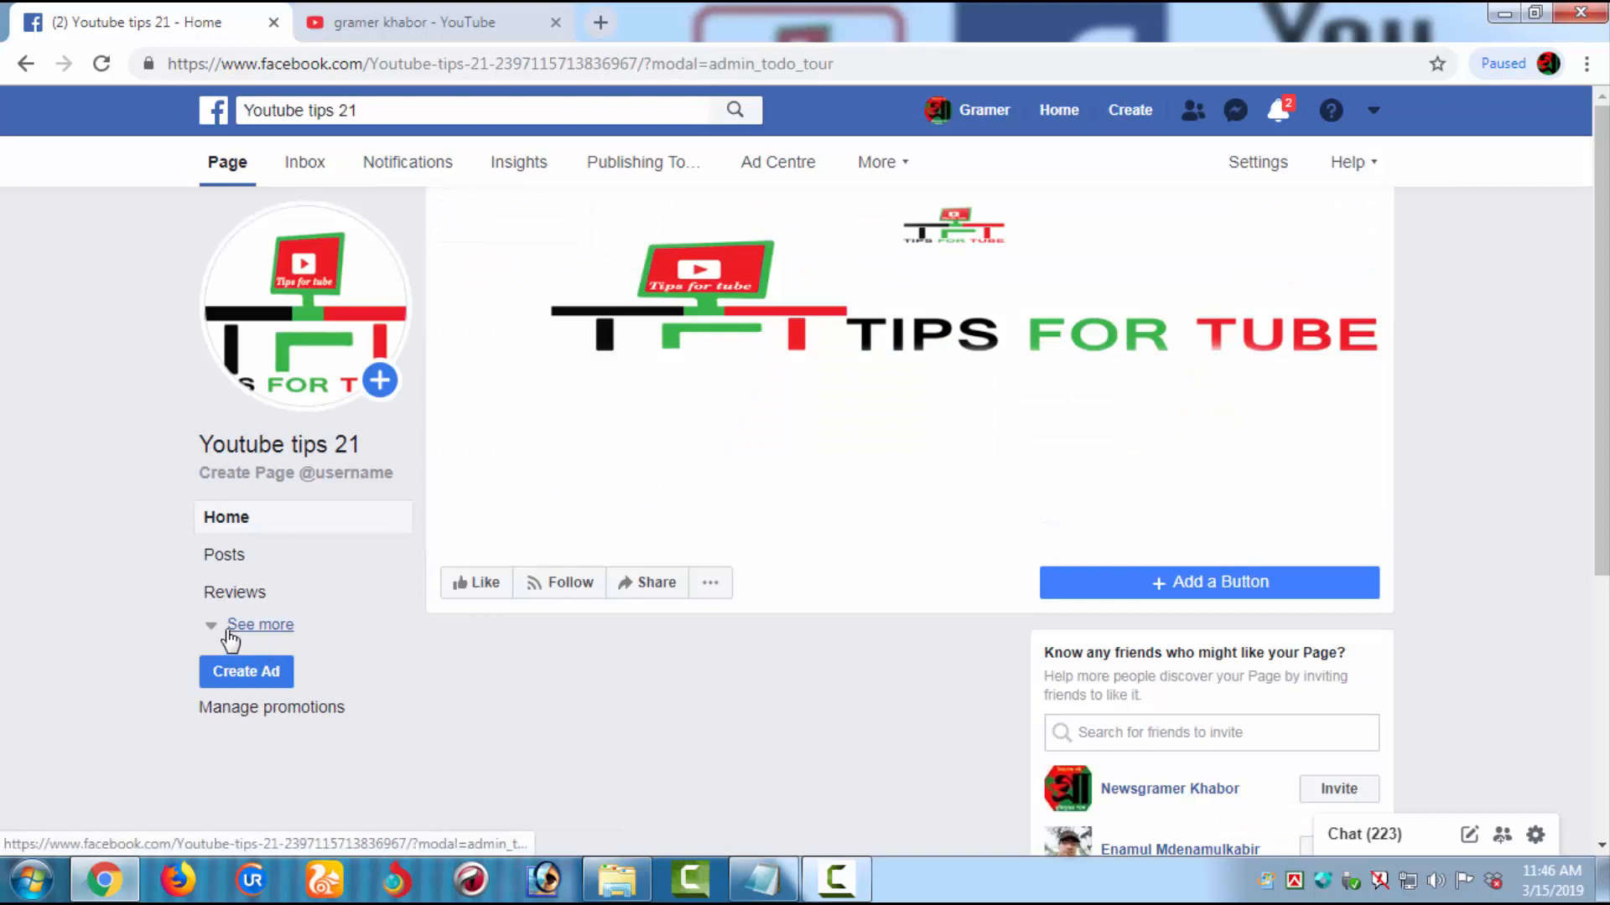
click(266, 629)
scroll(360, 750, down, 5)
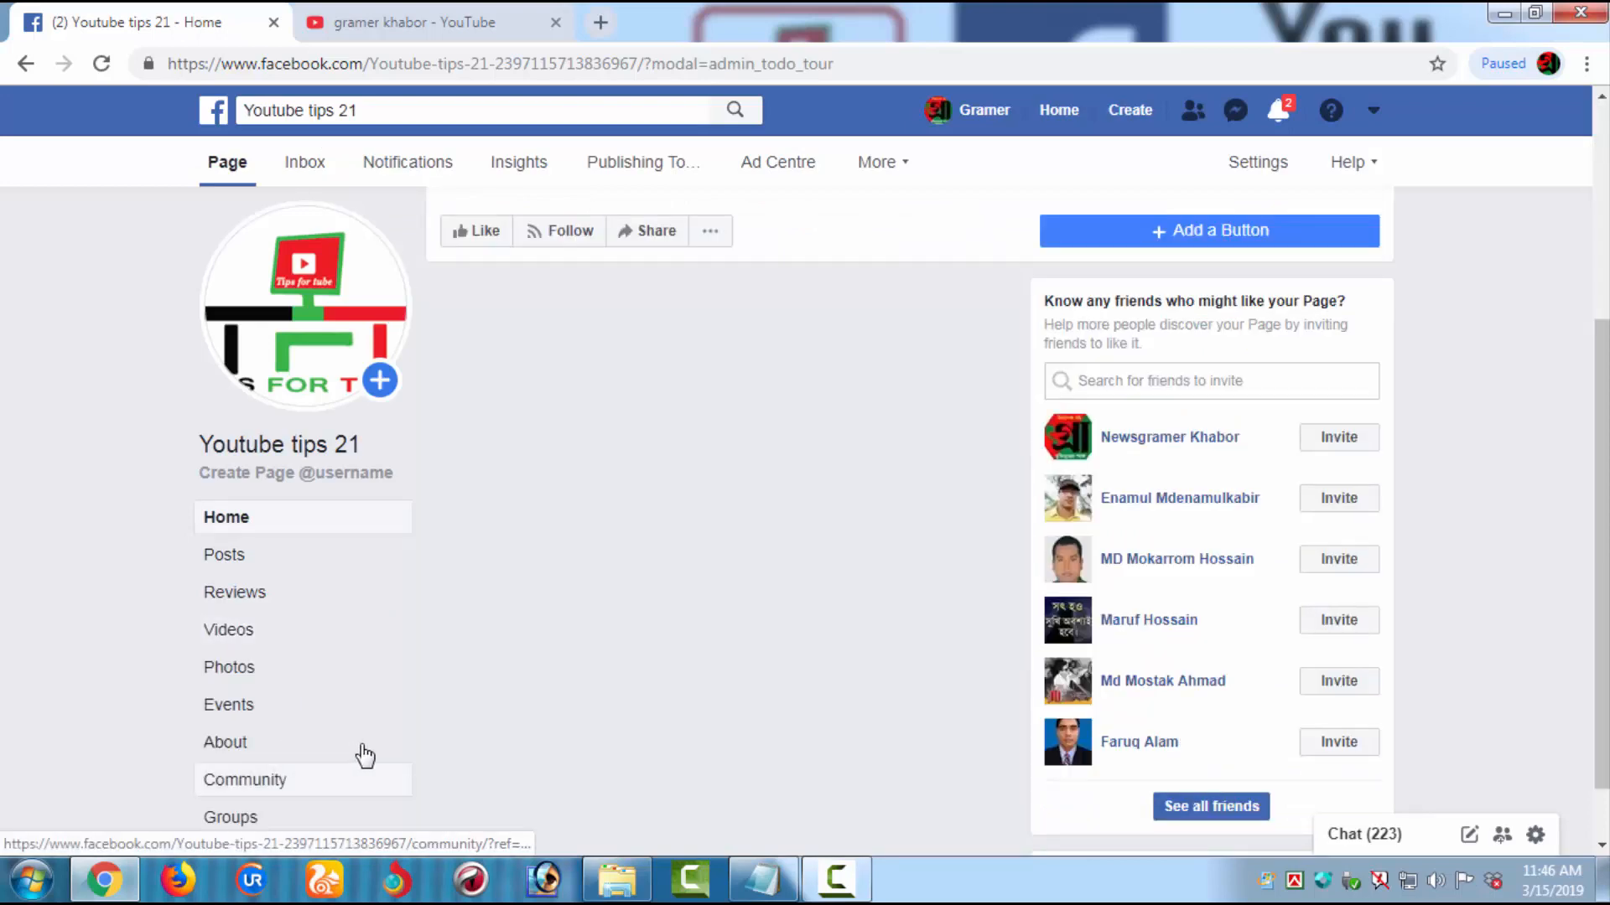
scroll(413, 740, down, 12)
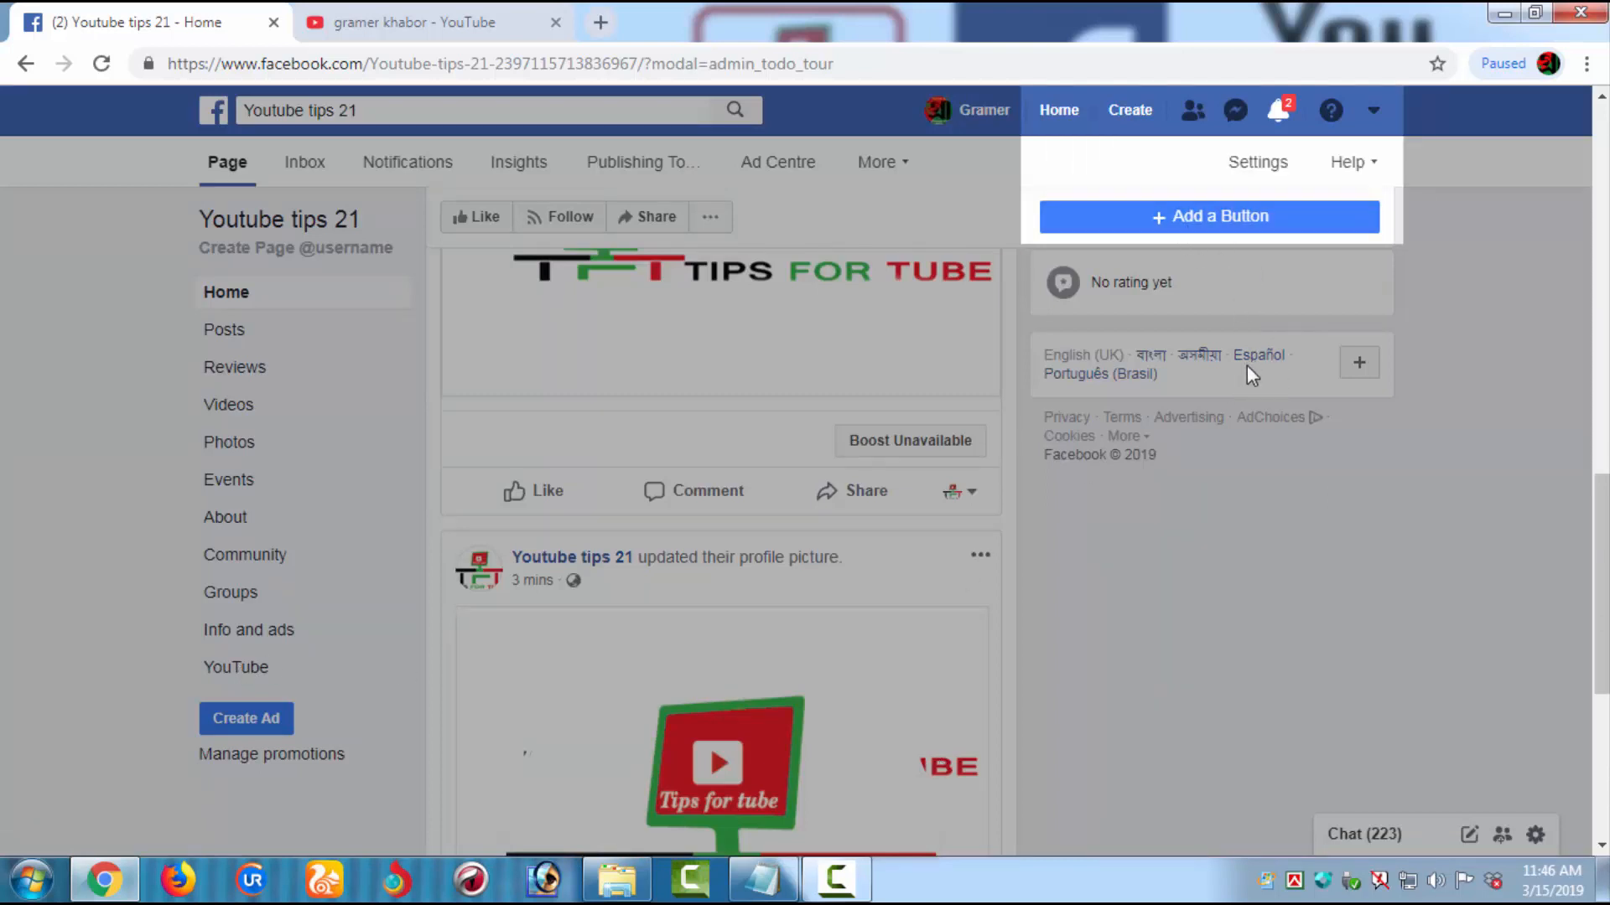
Dismiss the invite-friends tip and choose Watch Video from "Learn more about your business" as the Page's new button.
scroll(964, 534, up, 8)
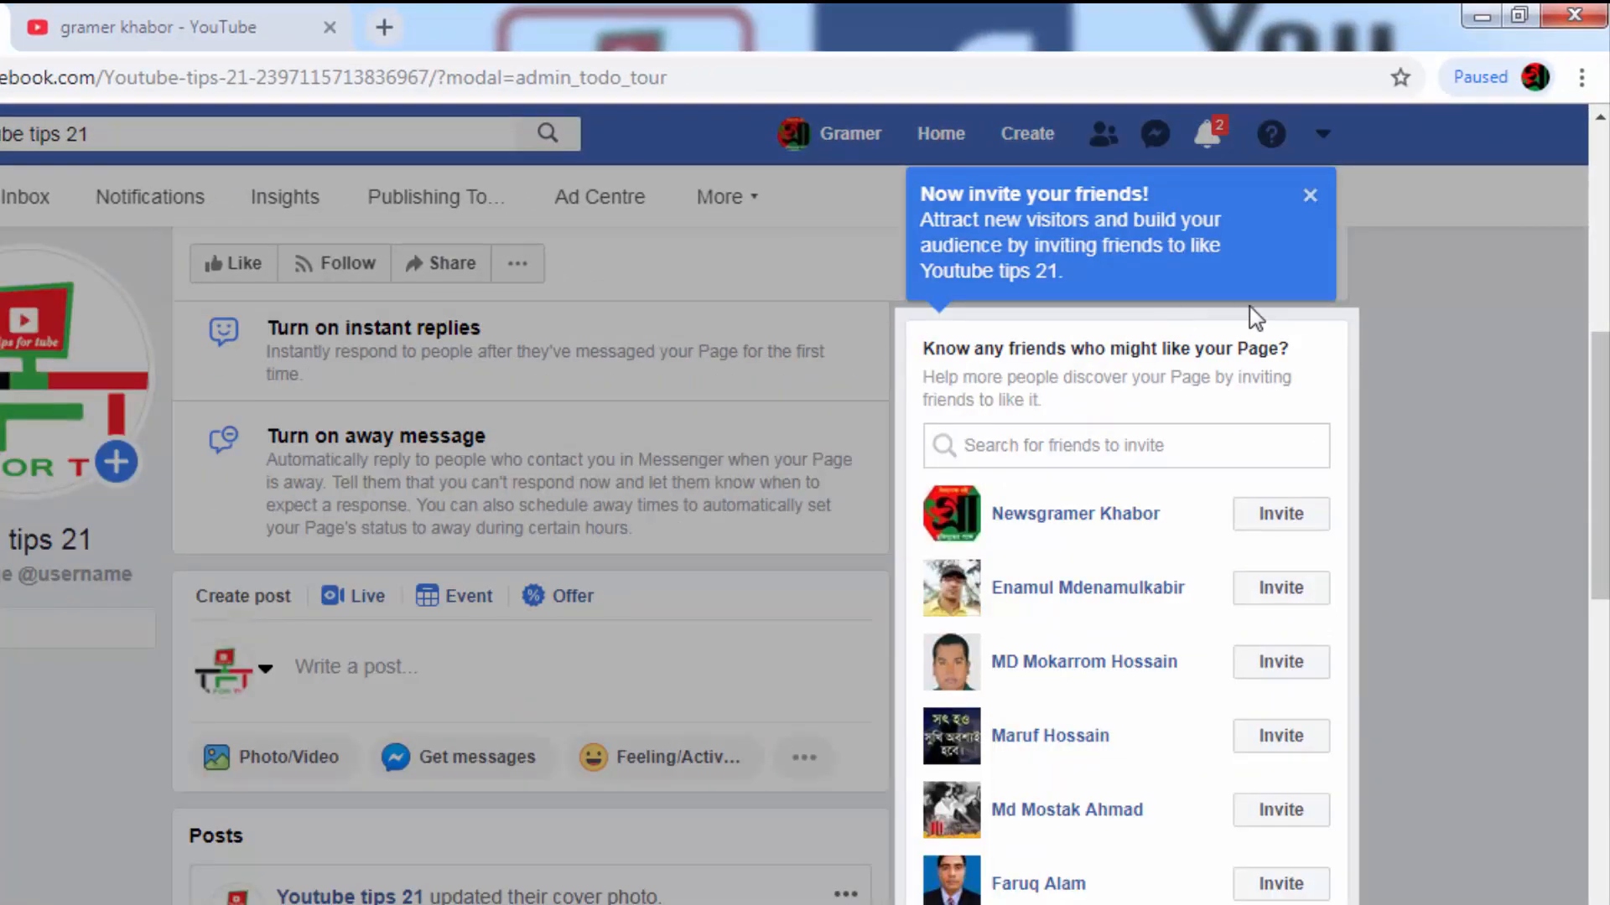
click(1305, 197)
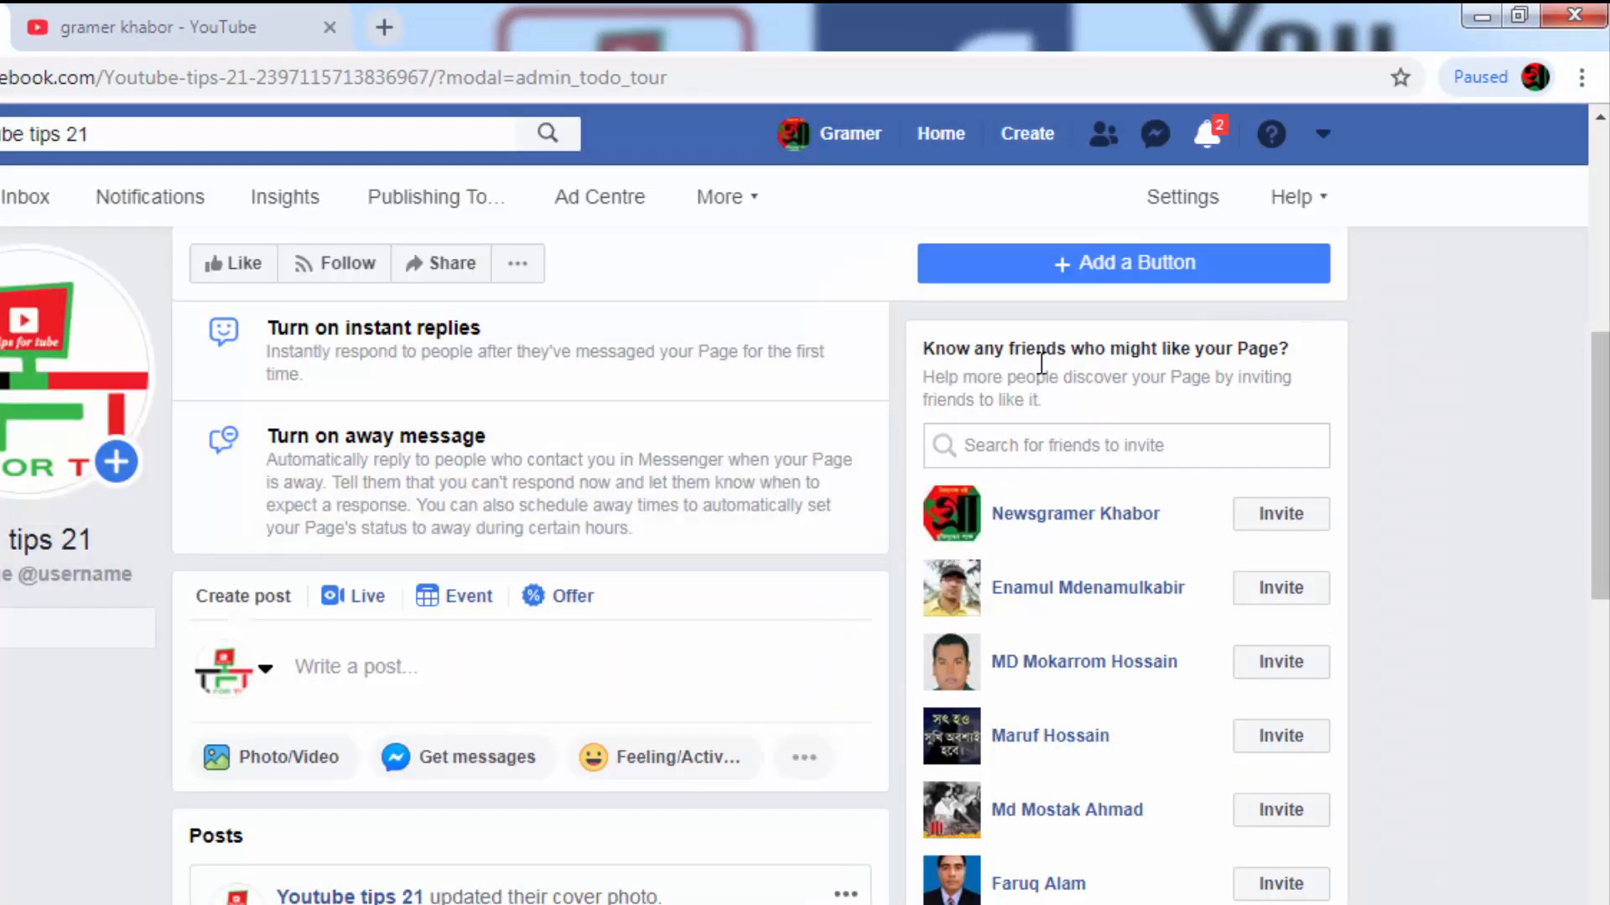
click(1065, 264)
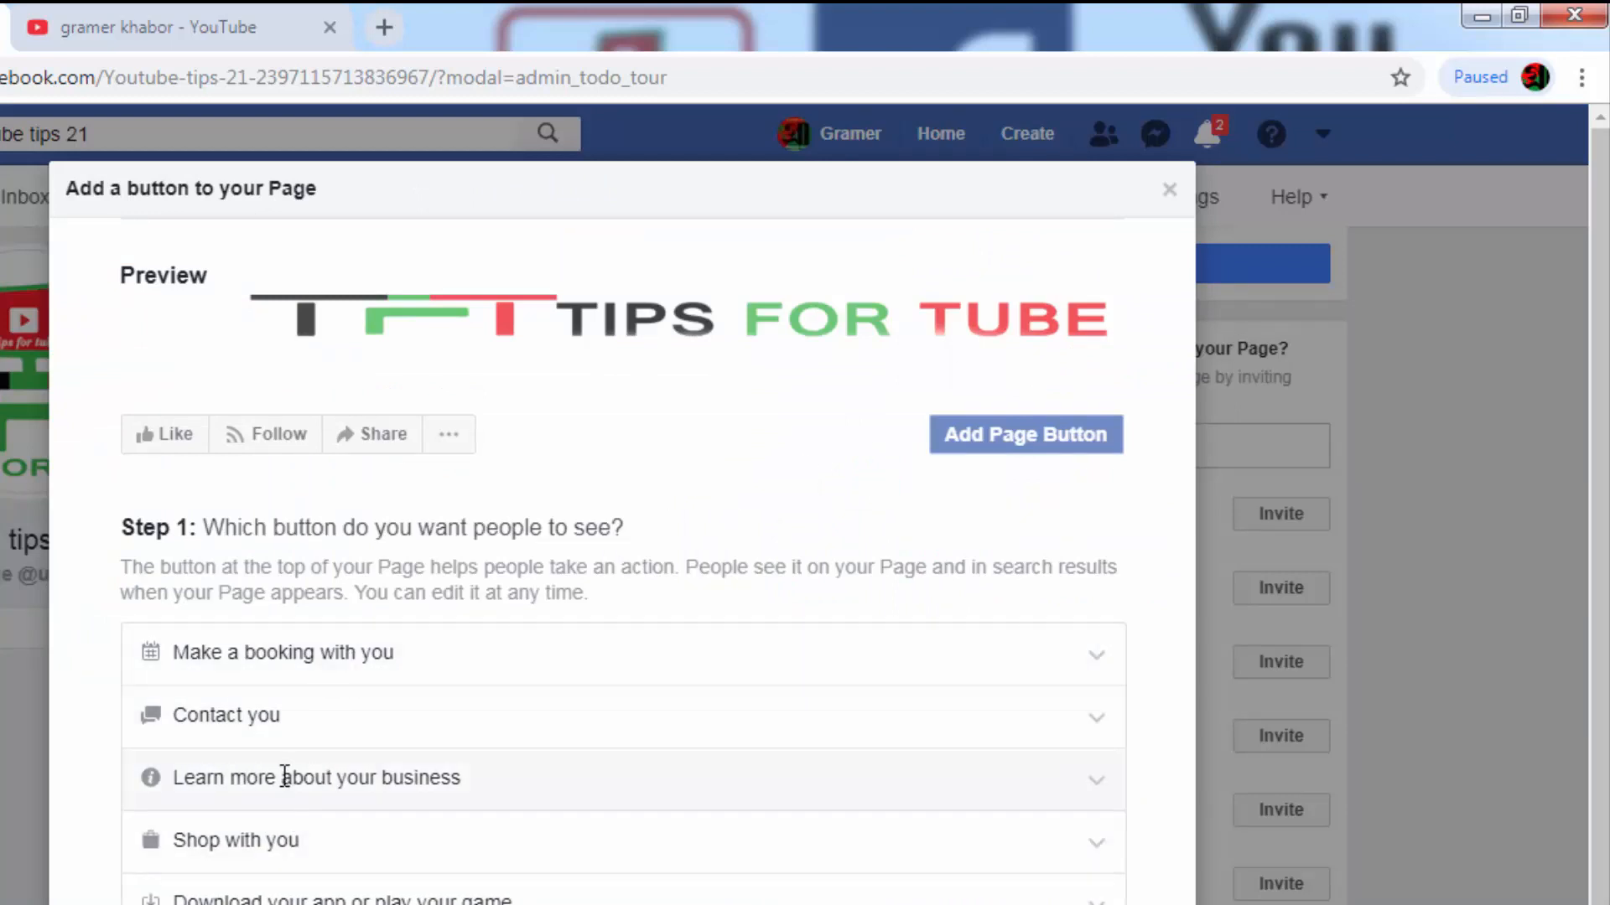
click(478, 763)
scroll(479, 752, down, 2)
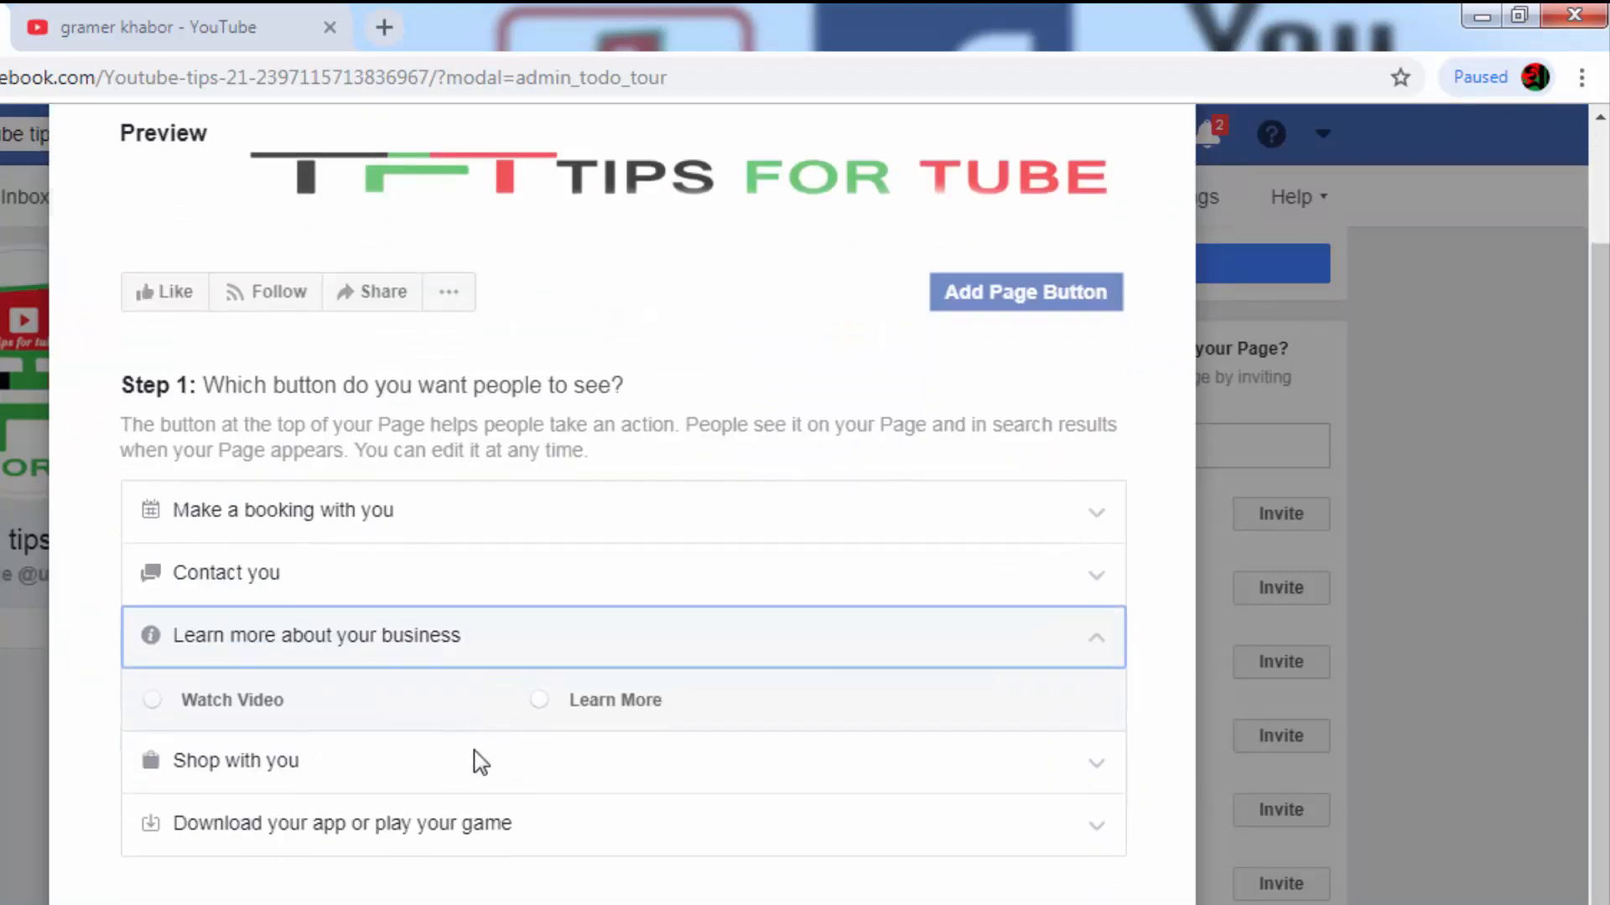
click(265, 707)
click(220, 707)
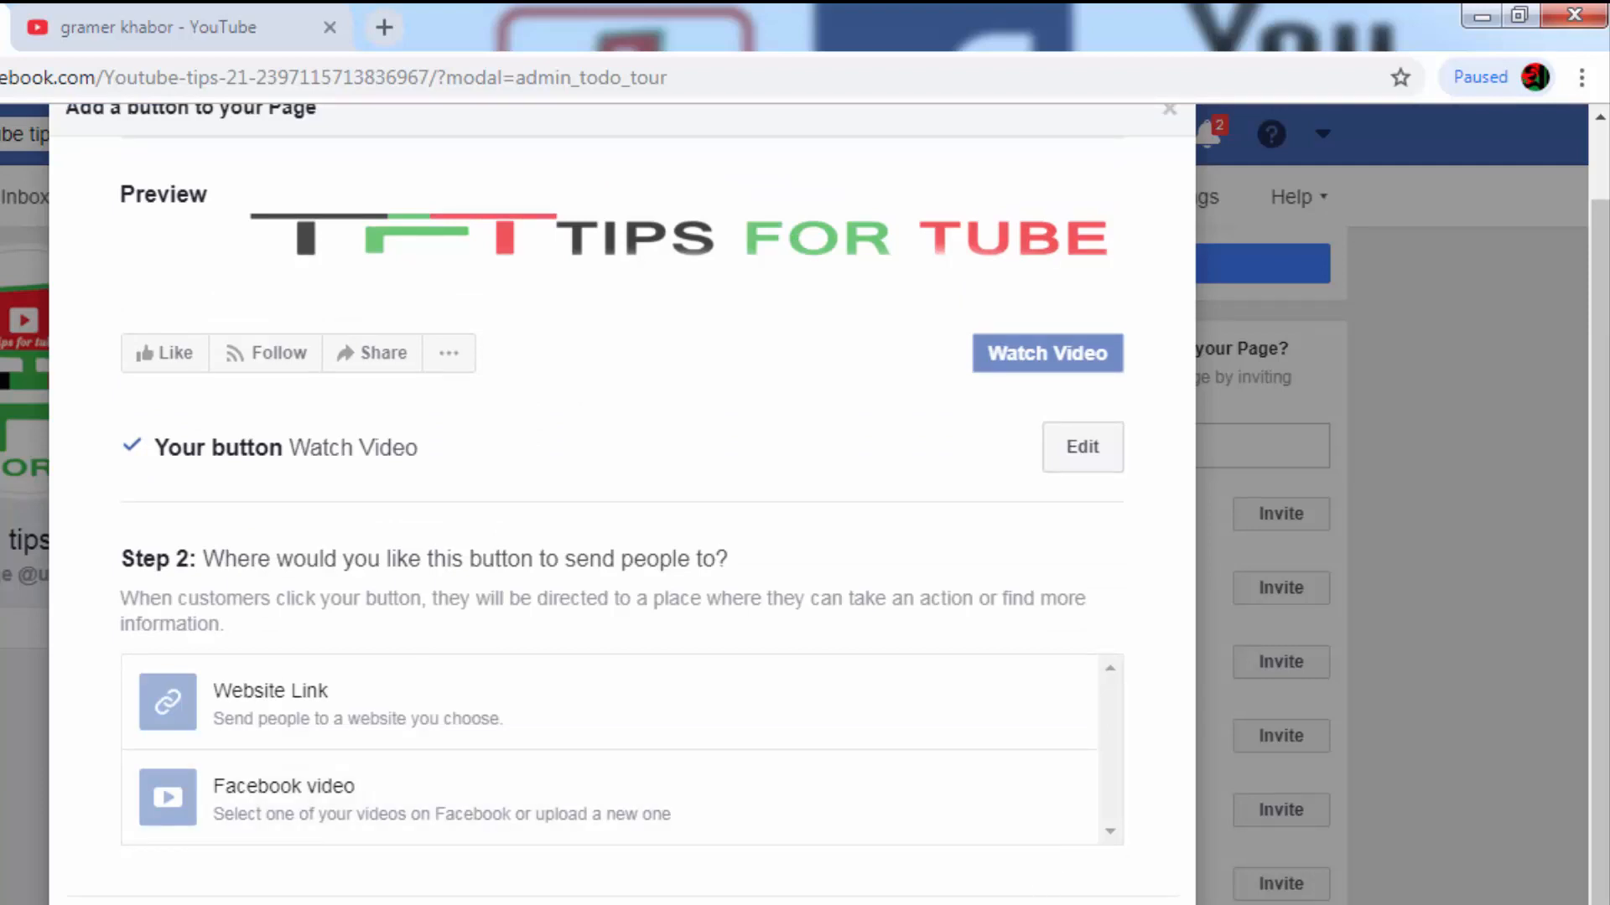
Make the Watch Video button a website link to the copied YouTube channel address and finish adding it.
click(332, 717)
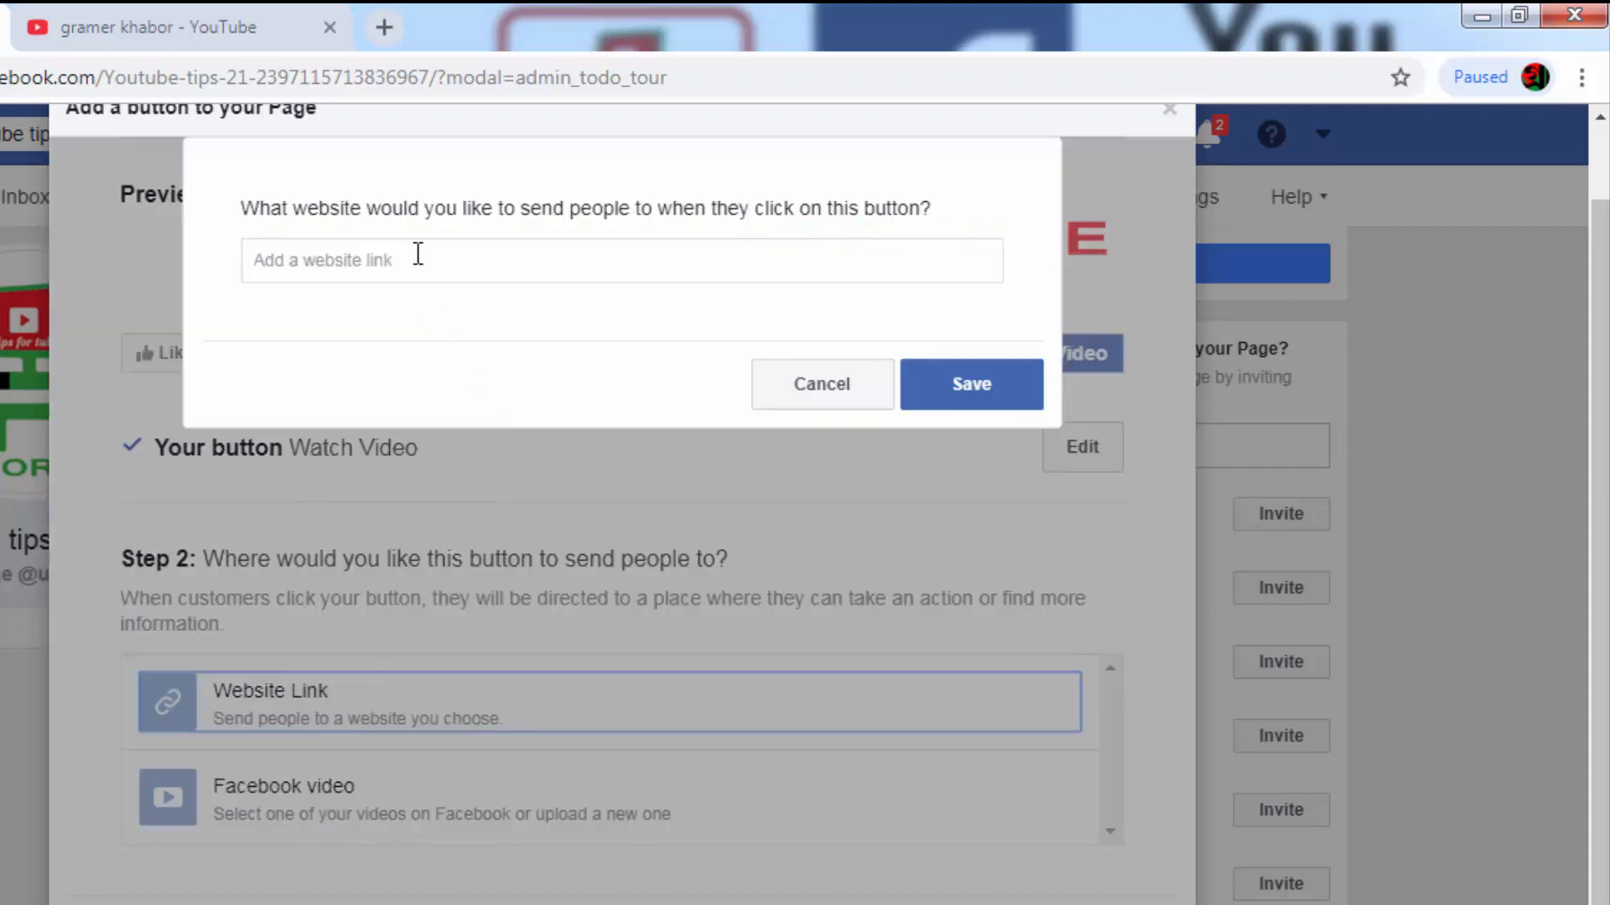
right_click(417, 255)
click(490, 426)
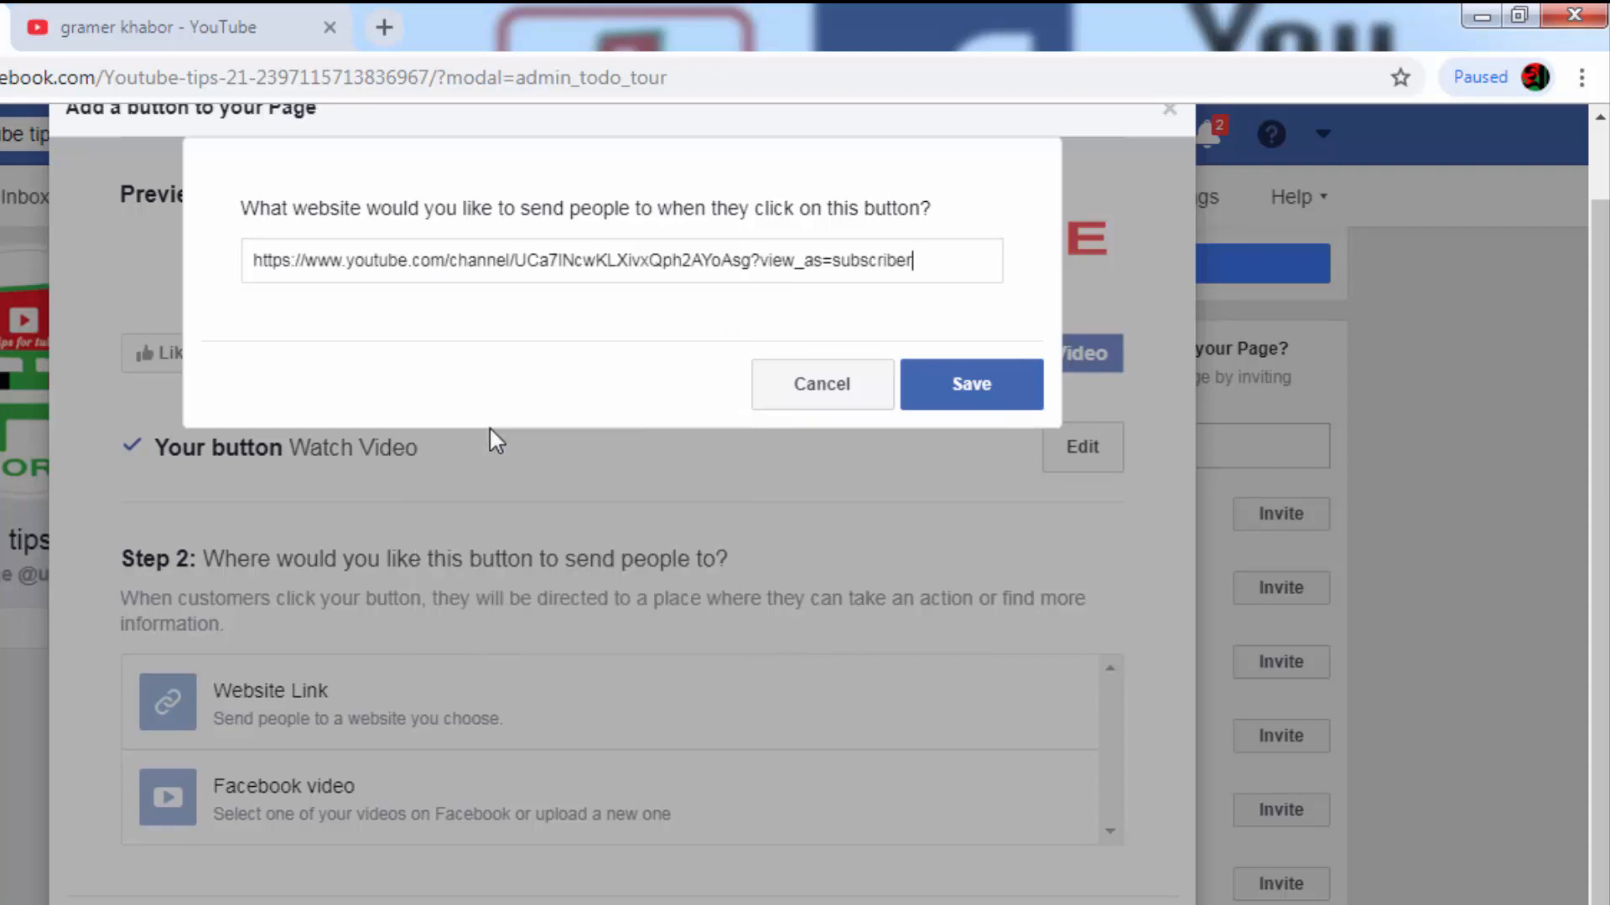
click(979, 392)
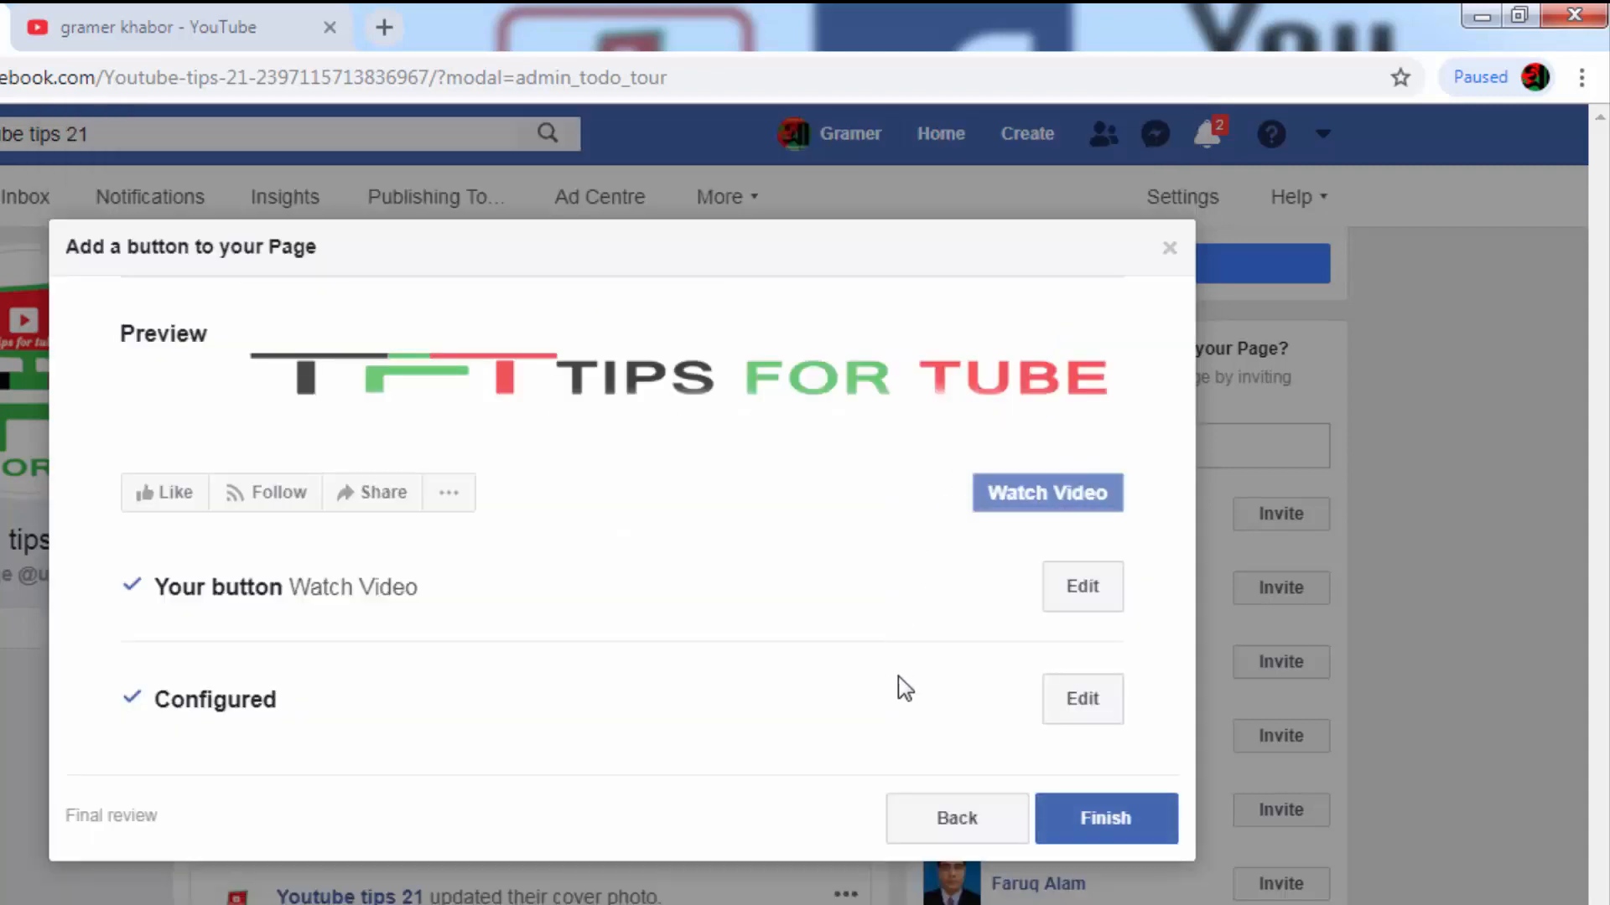
click(1083, 815)
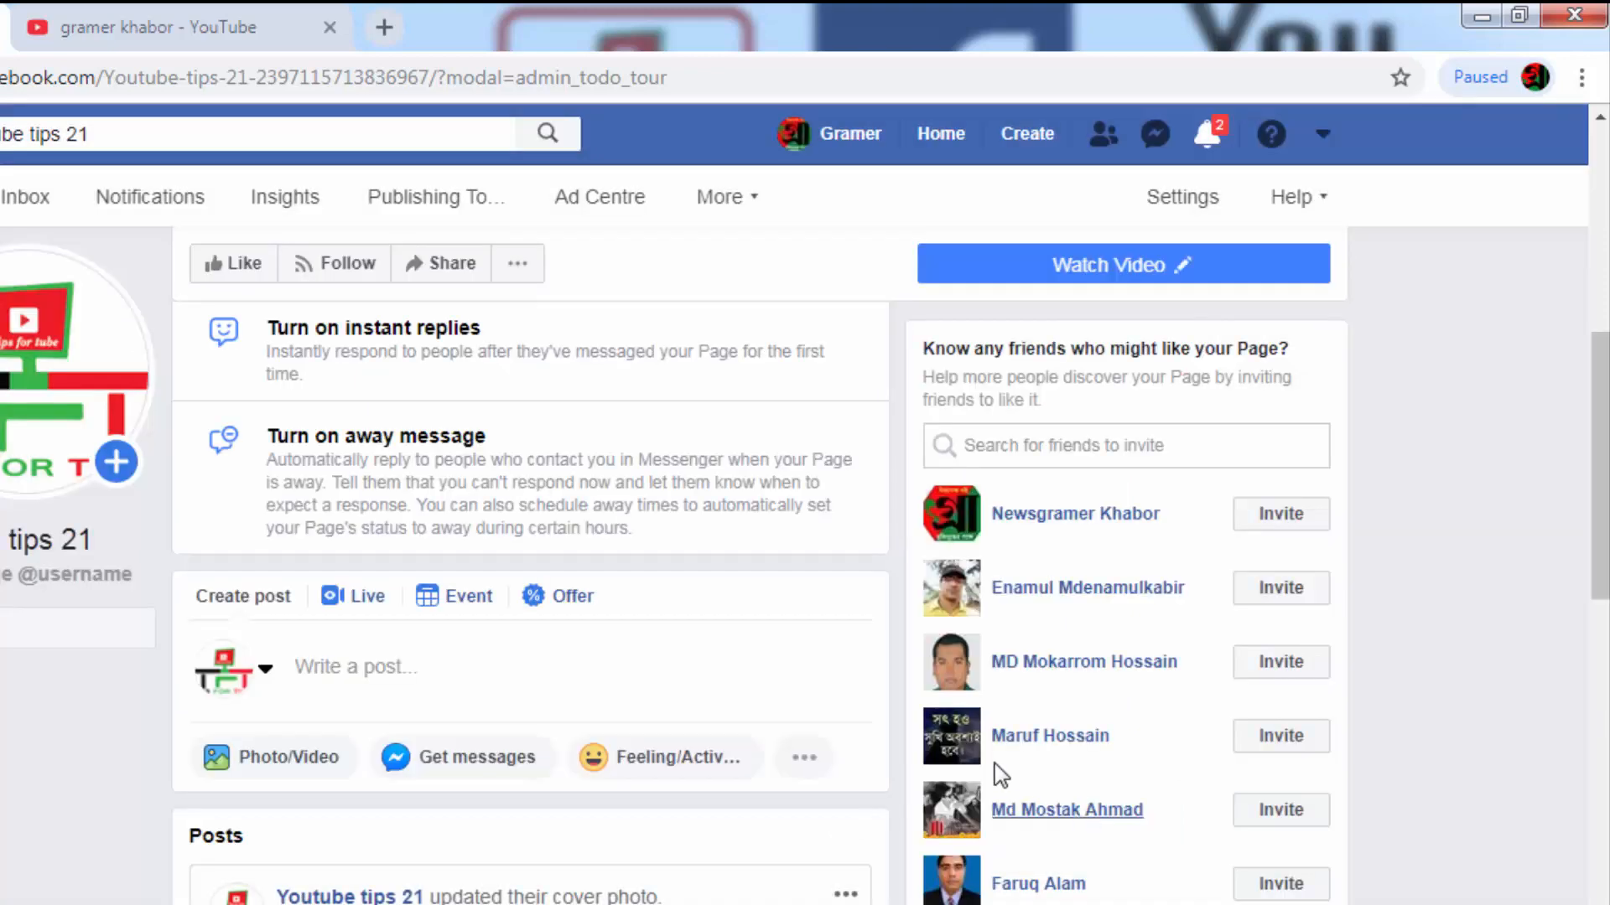
click(1089, 265)
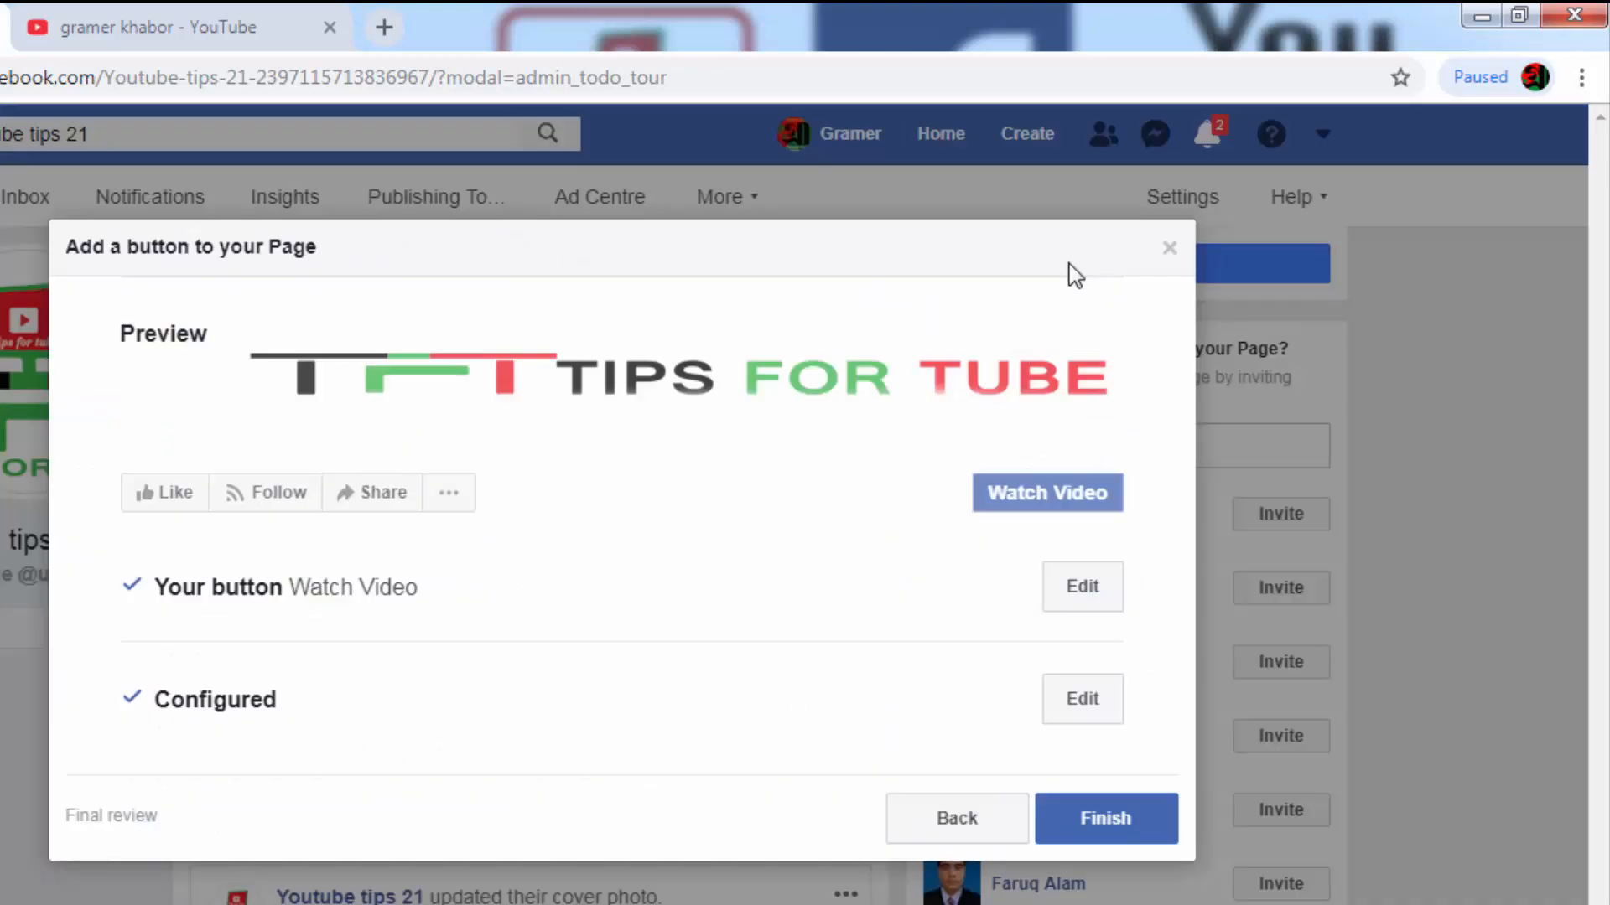
click(1169, 249)
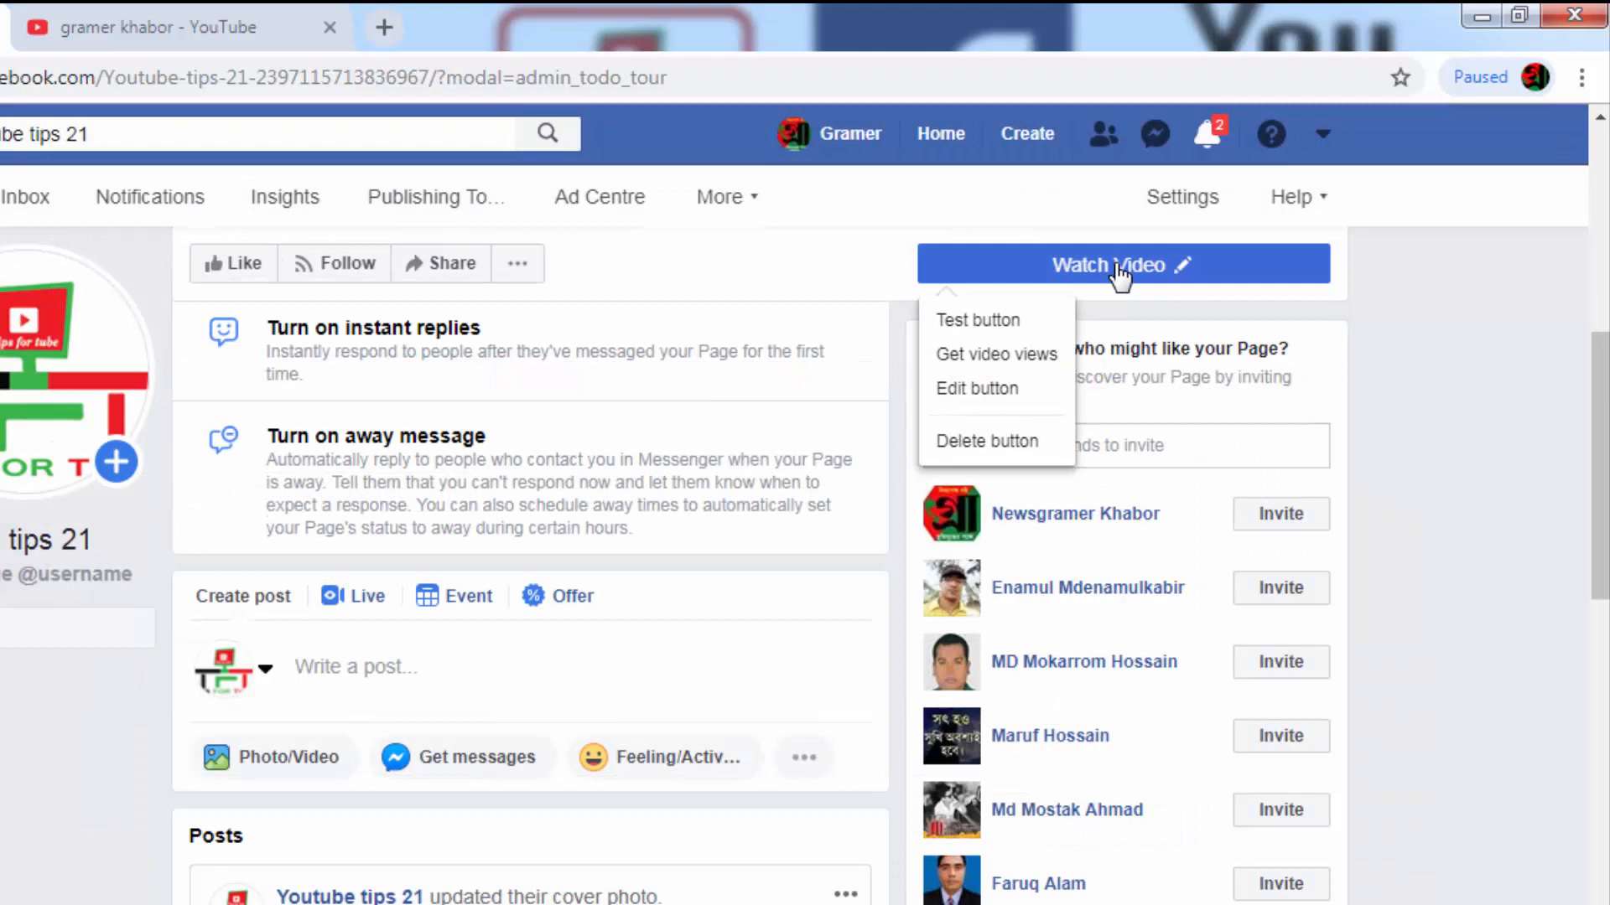
click(1017, 331)
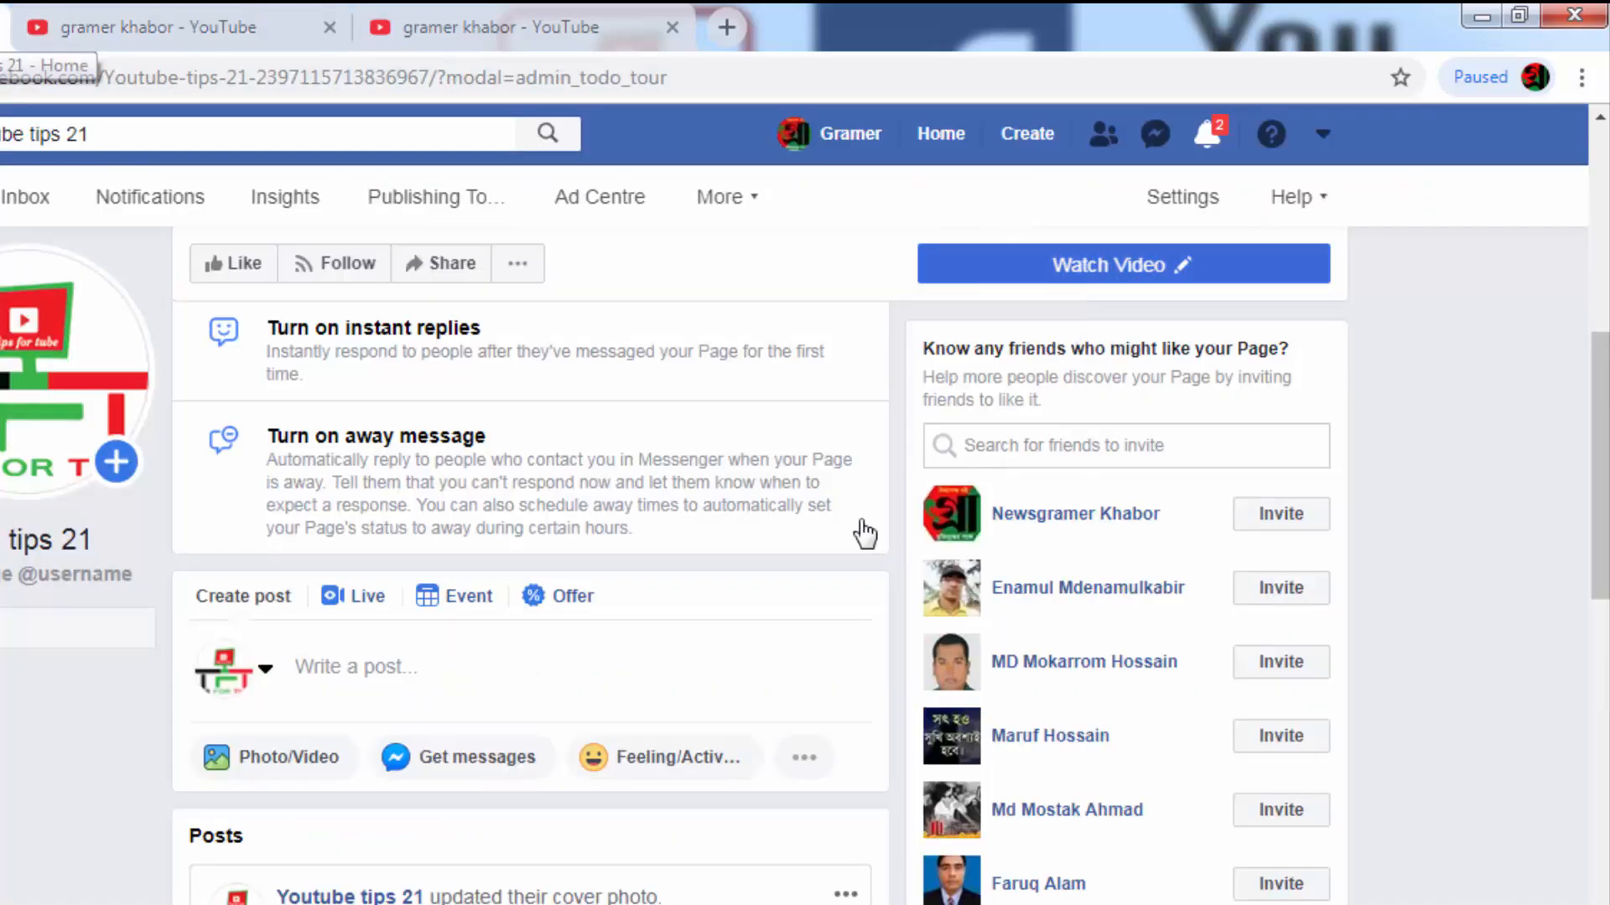
Look over the Page's home posts and its YouTube section with the Watch Video button in place.
mouse_move(1059, 278)
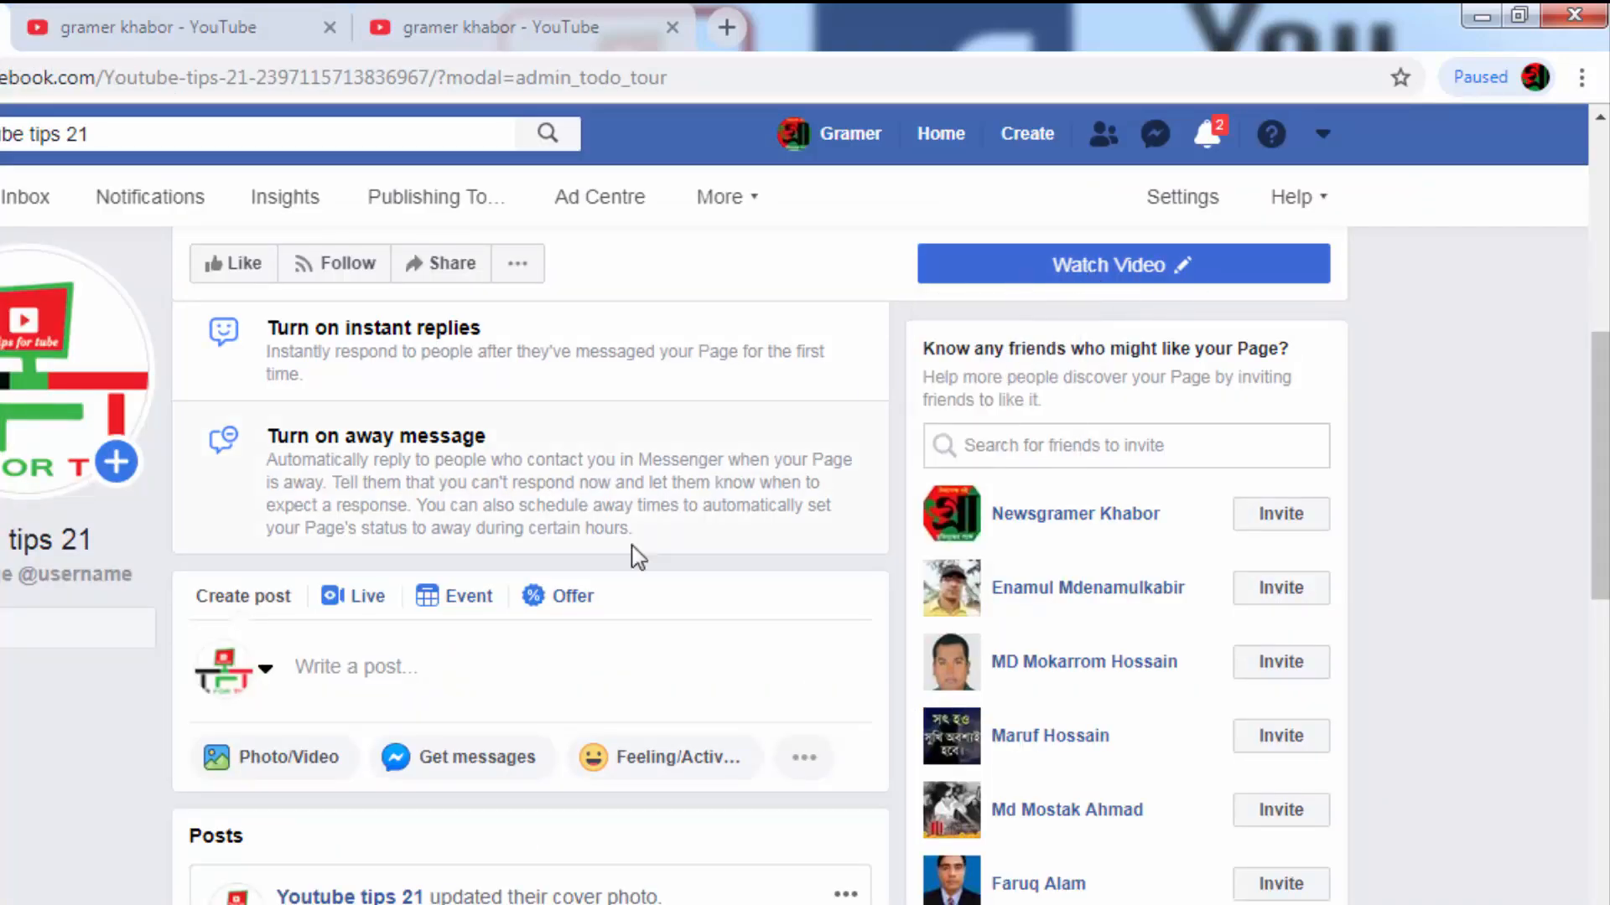
scroll(638, 557, down, 2)
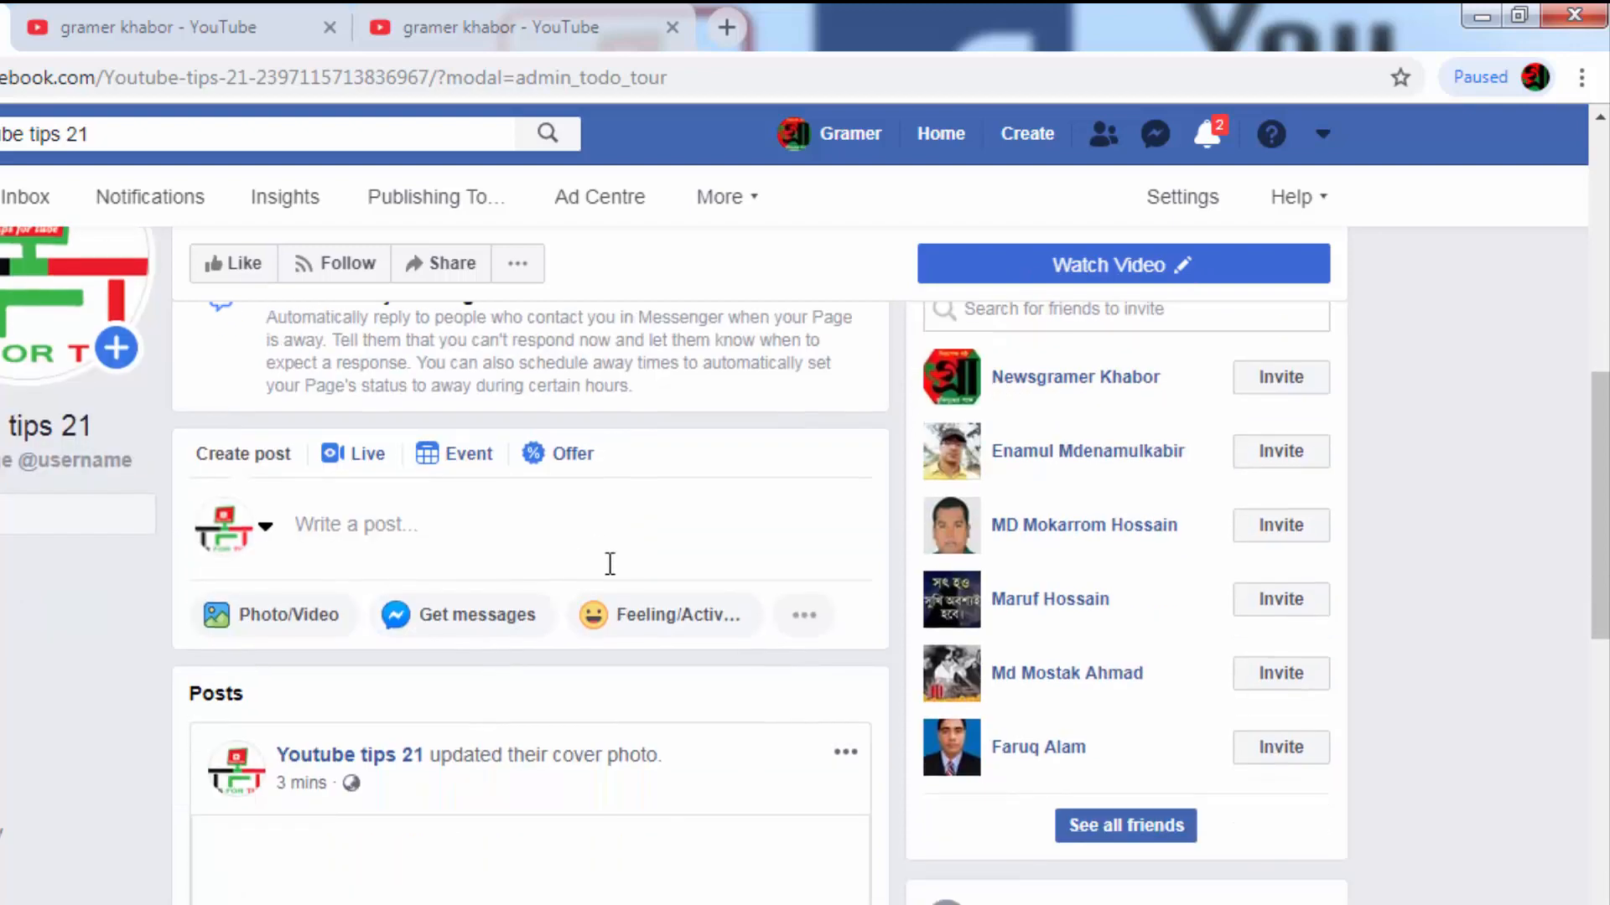
scroll(378, 646, down, 4)
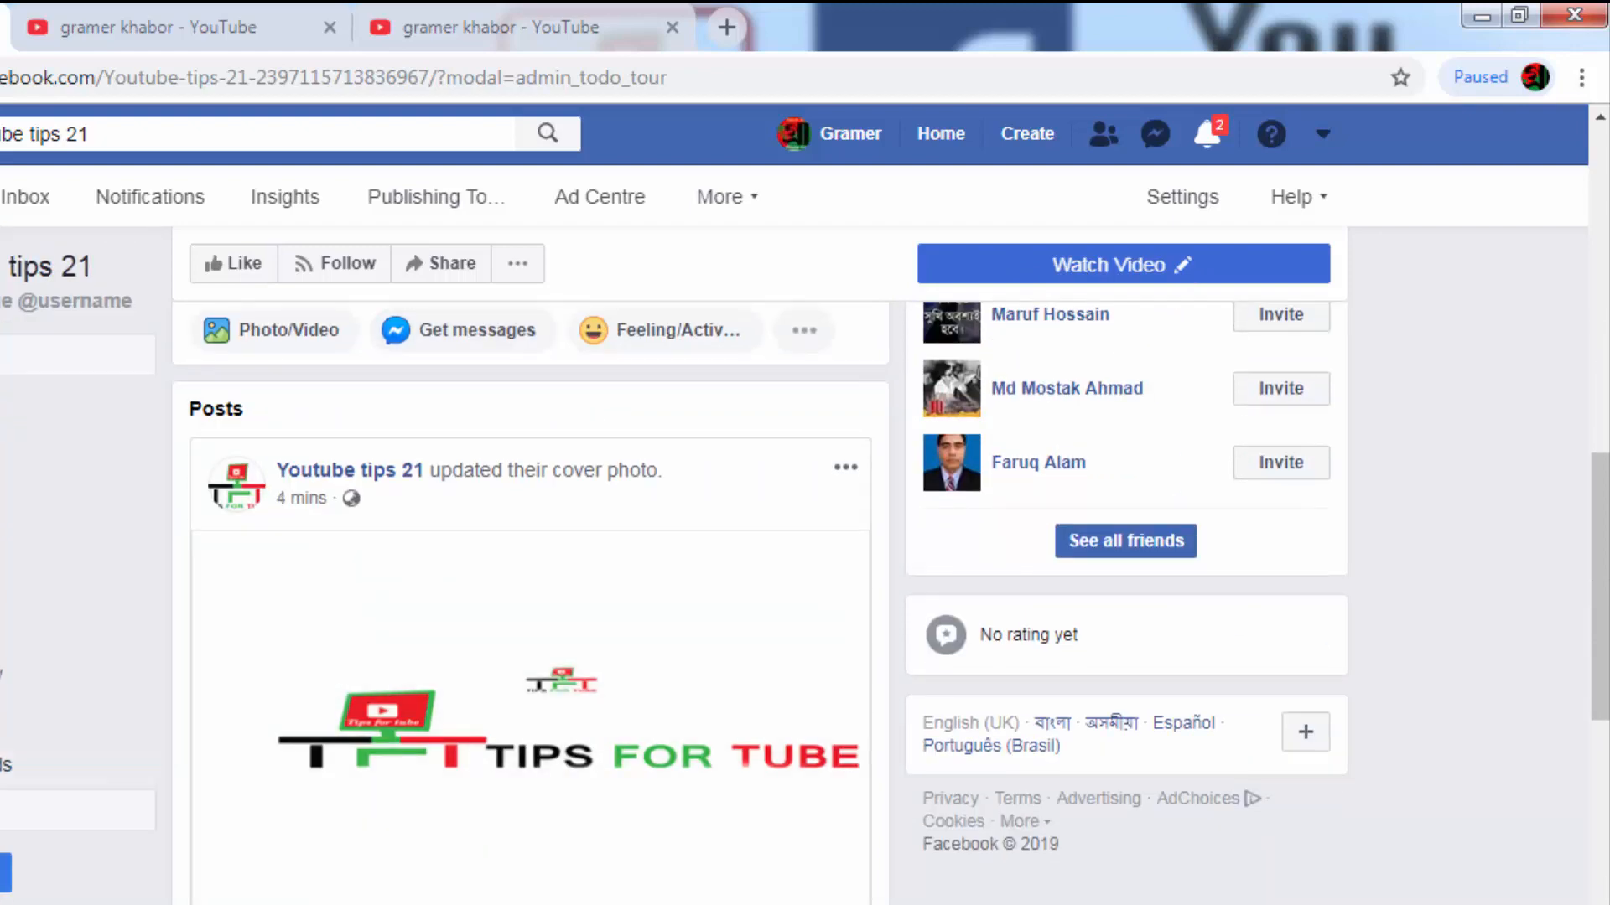
scroll(371, 718, up, 4)
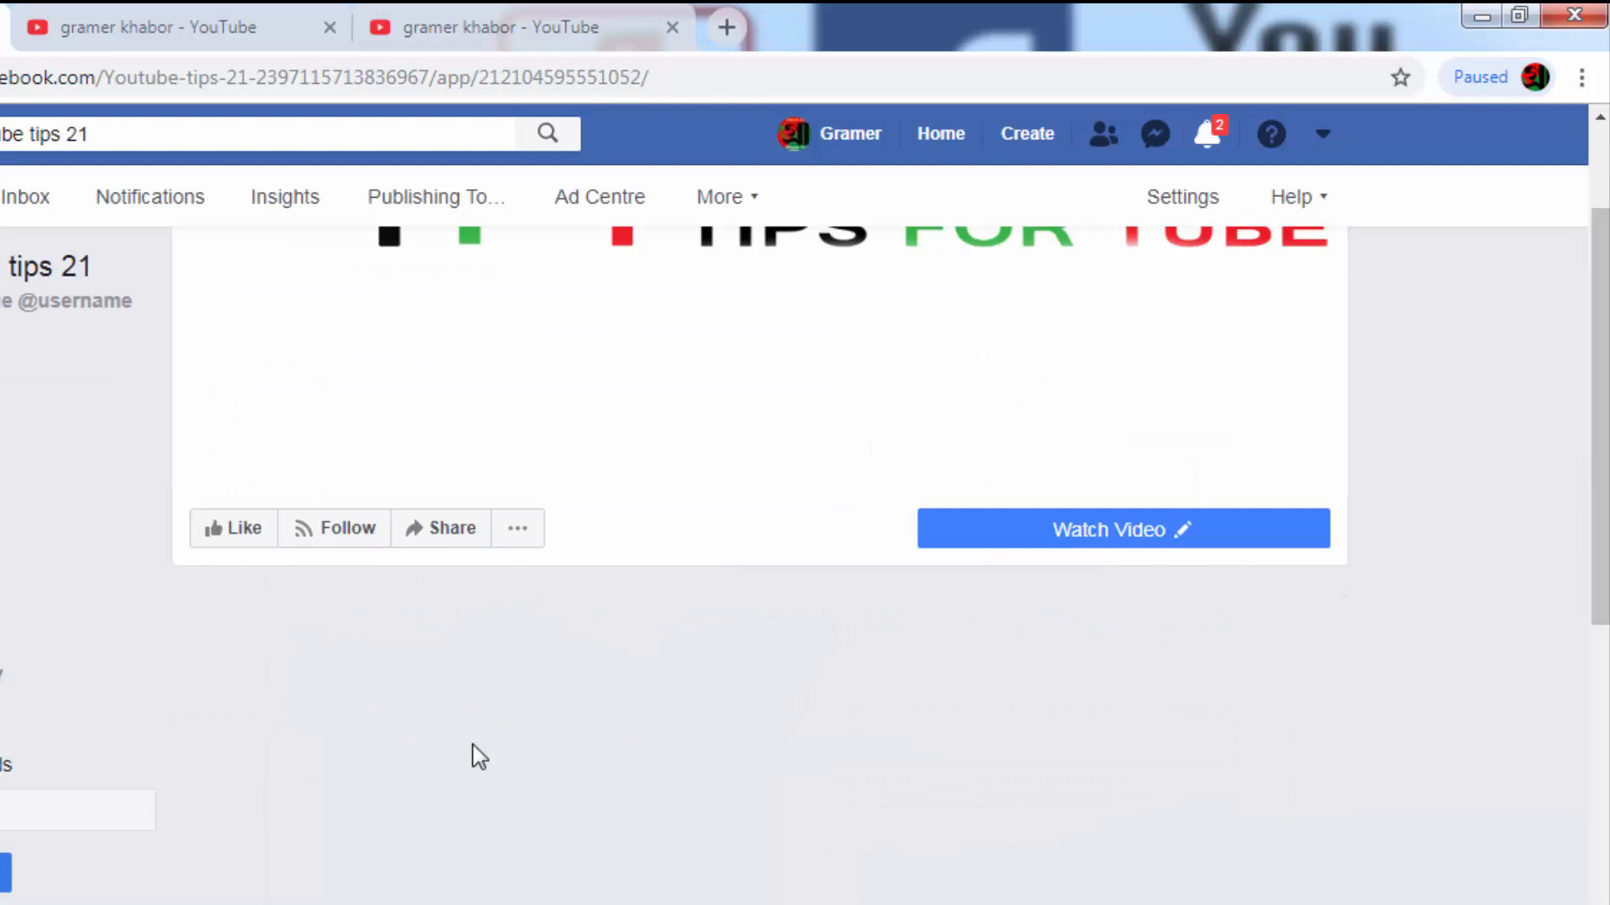
scroll(473, 755, up, 3)
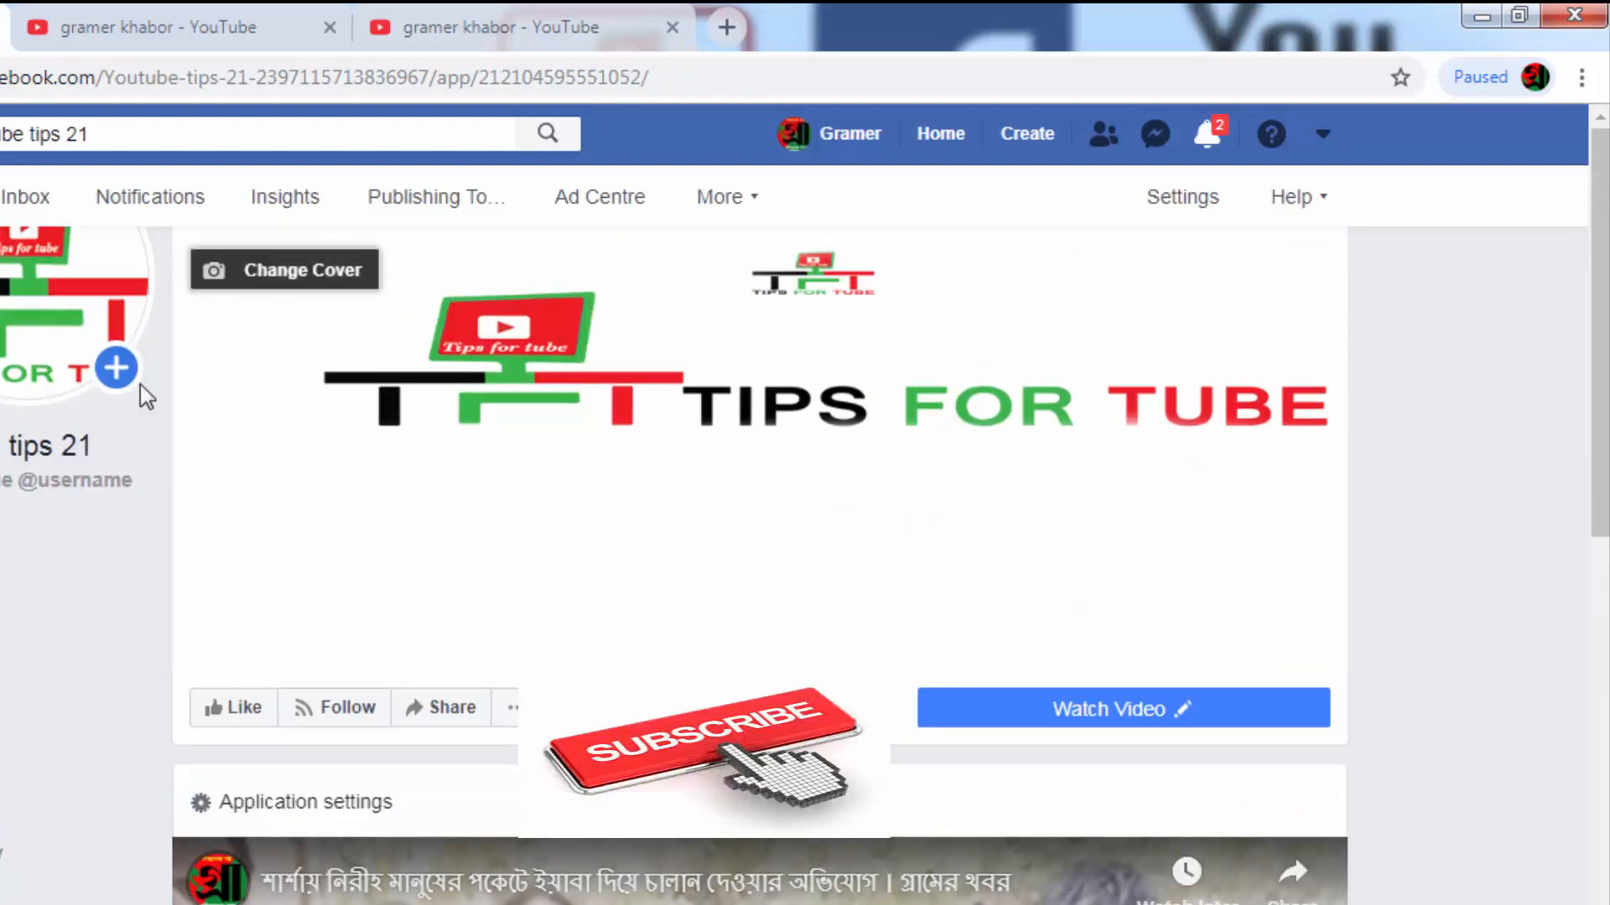
Go back to the Page's home section from the YouTube section, looking over the embedded channel video and its sharing options.
click(17, 534)
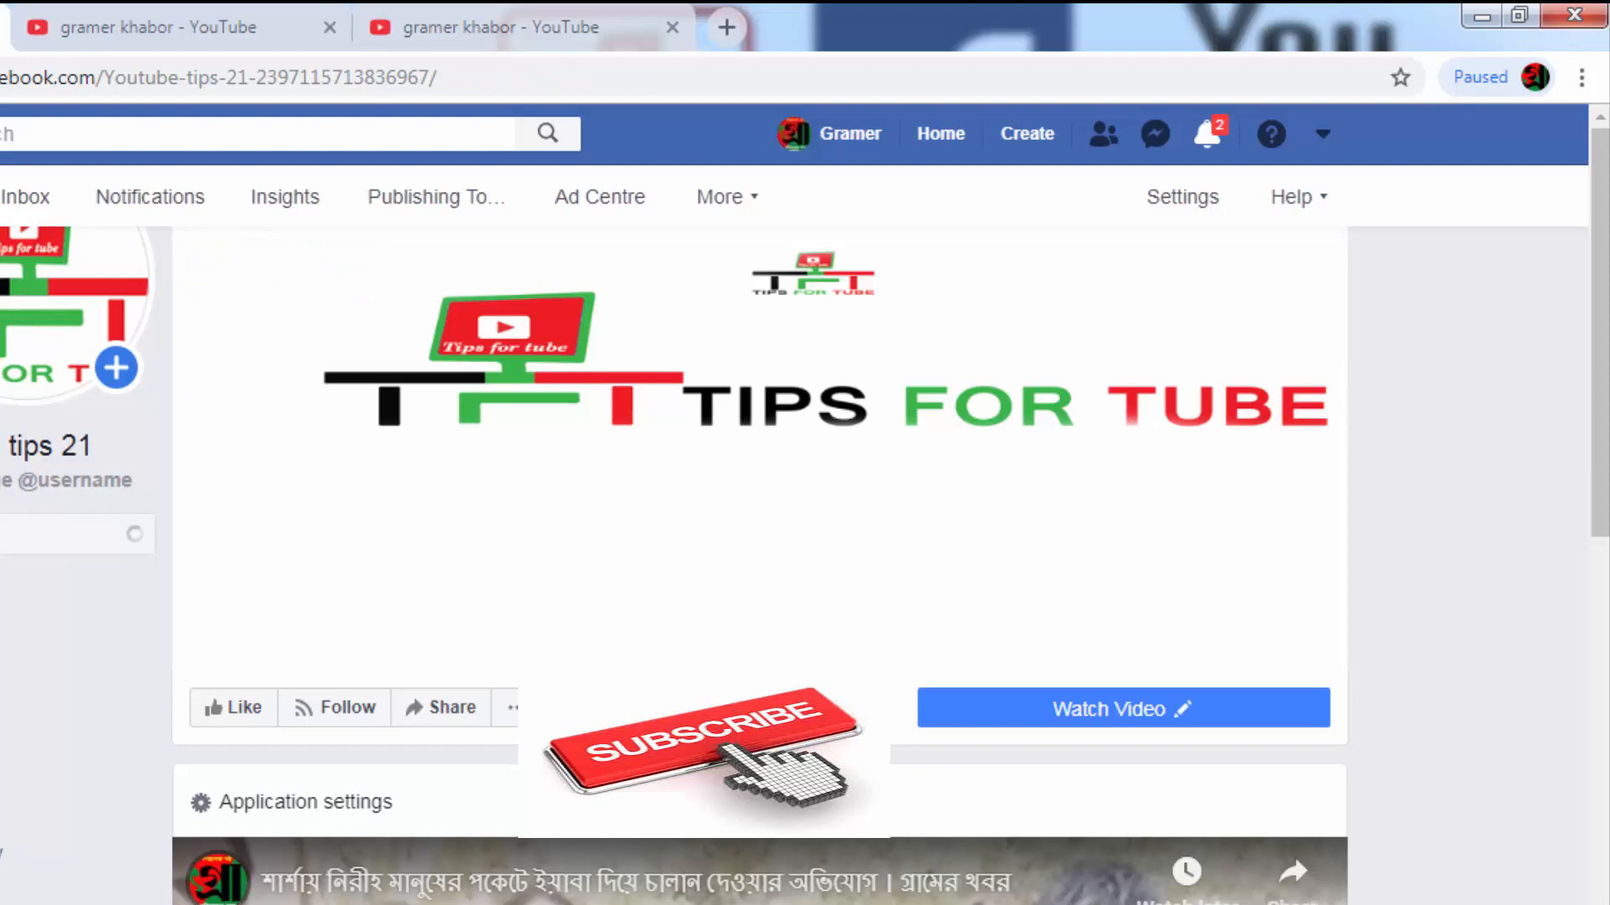
scroll(805, 699, down, 5)
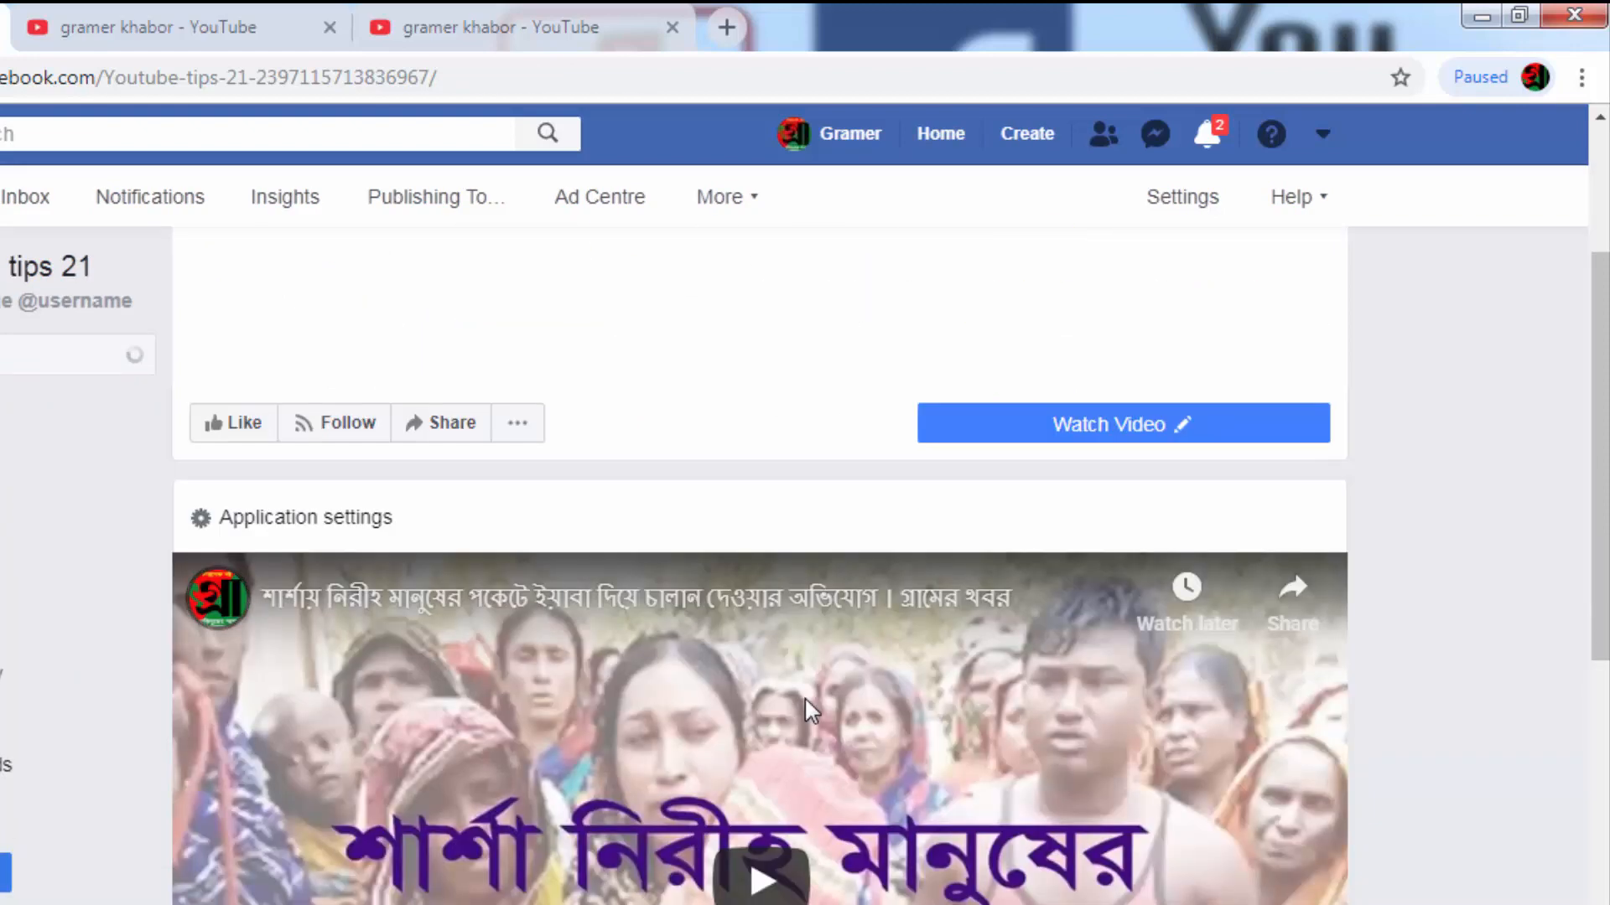
scroll(805, 700, up, 5)
scroll(807, 702, down, 6)
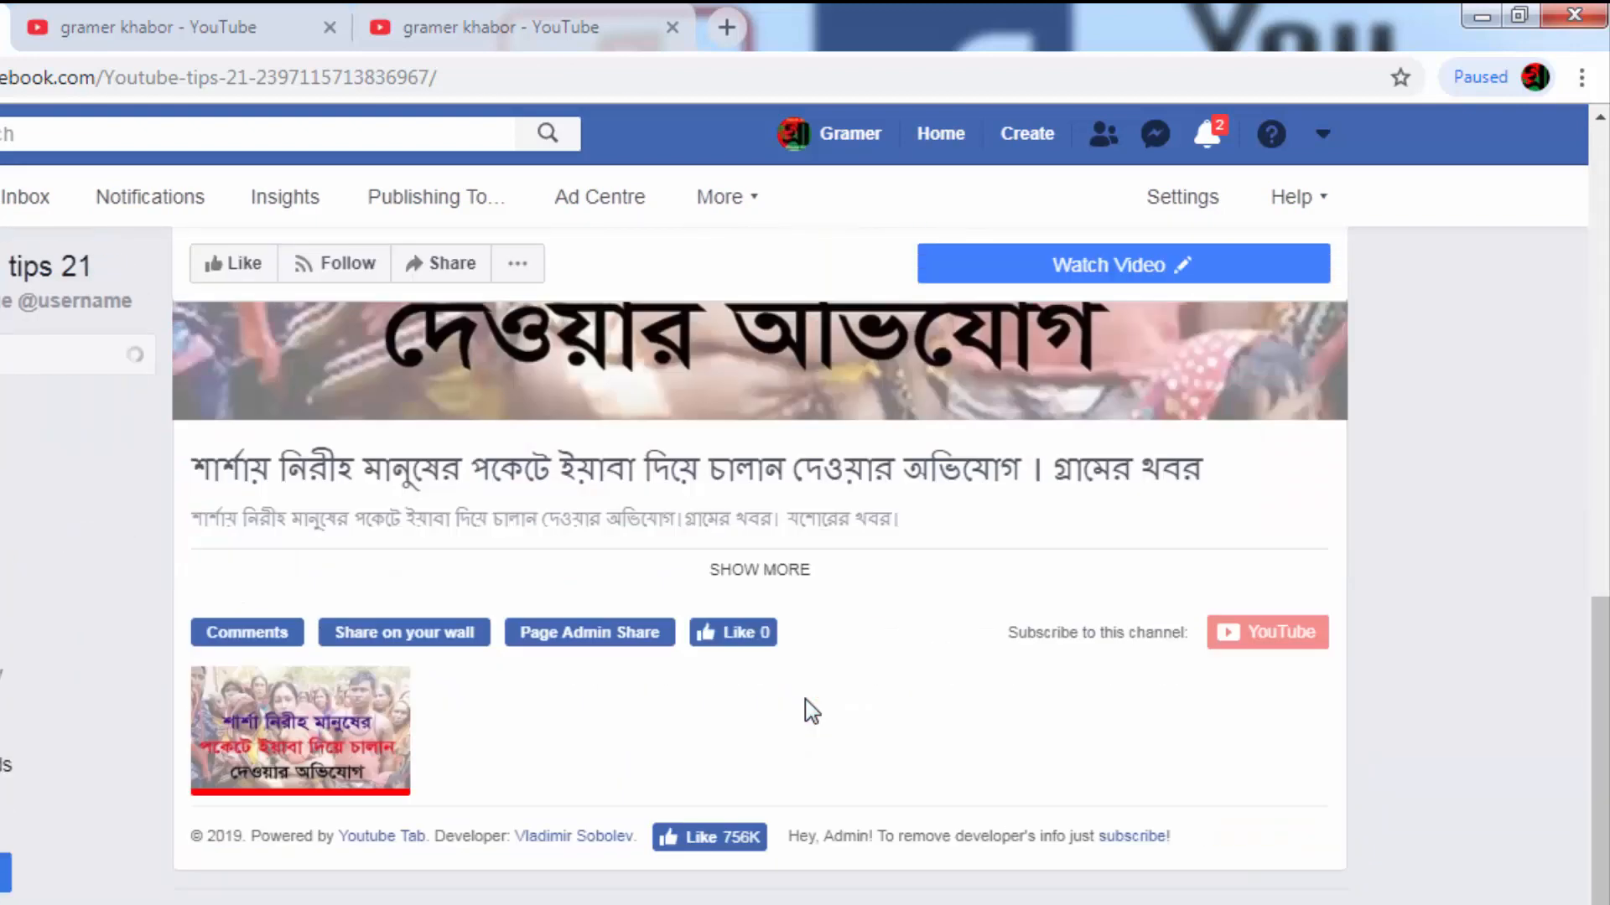
scroll(806, 702, up, 6)
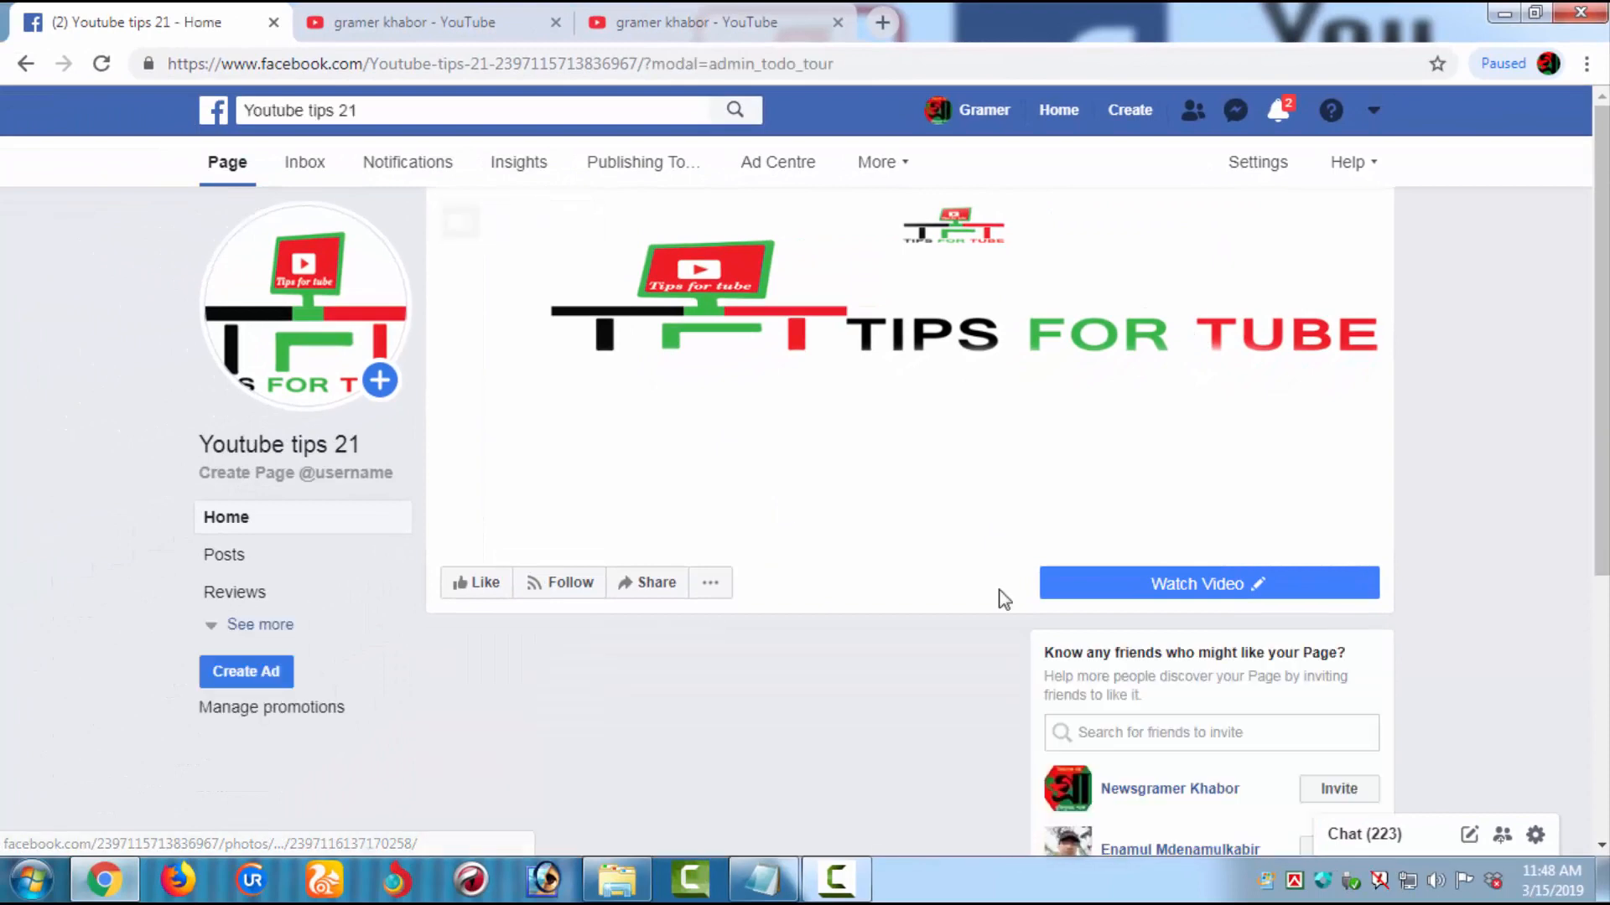
Select all friends in the full list for inviting people to like the Page, and close it without sending invitations.
scroll(1208, 716, down, 4)
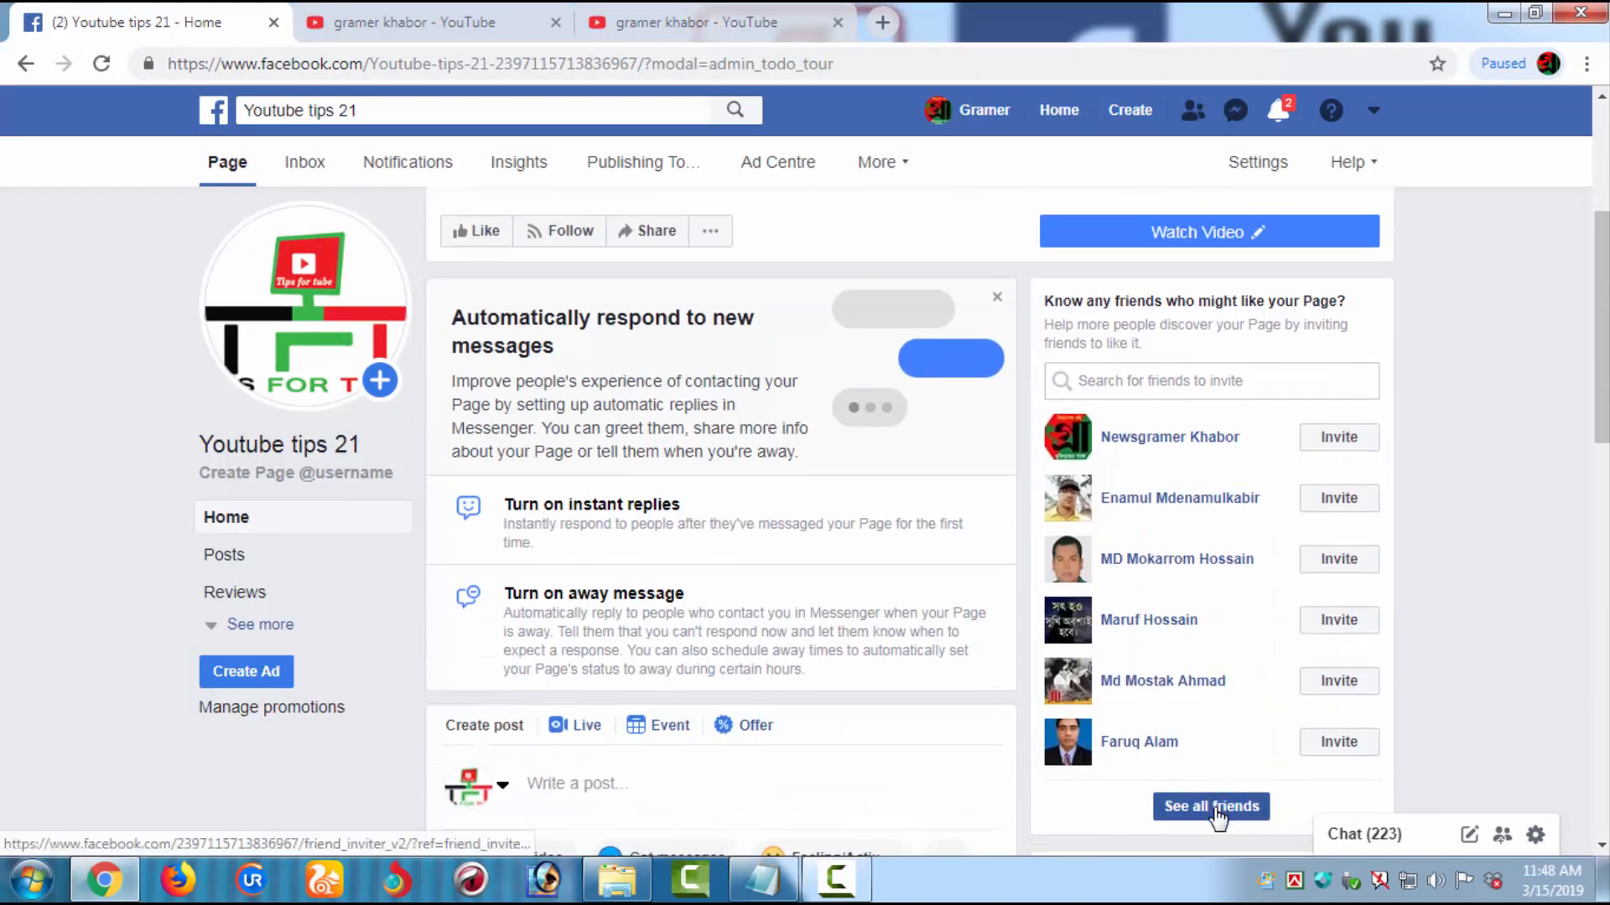
click(1217, 809)
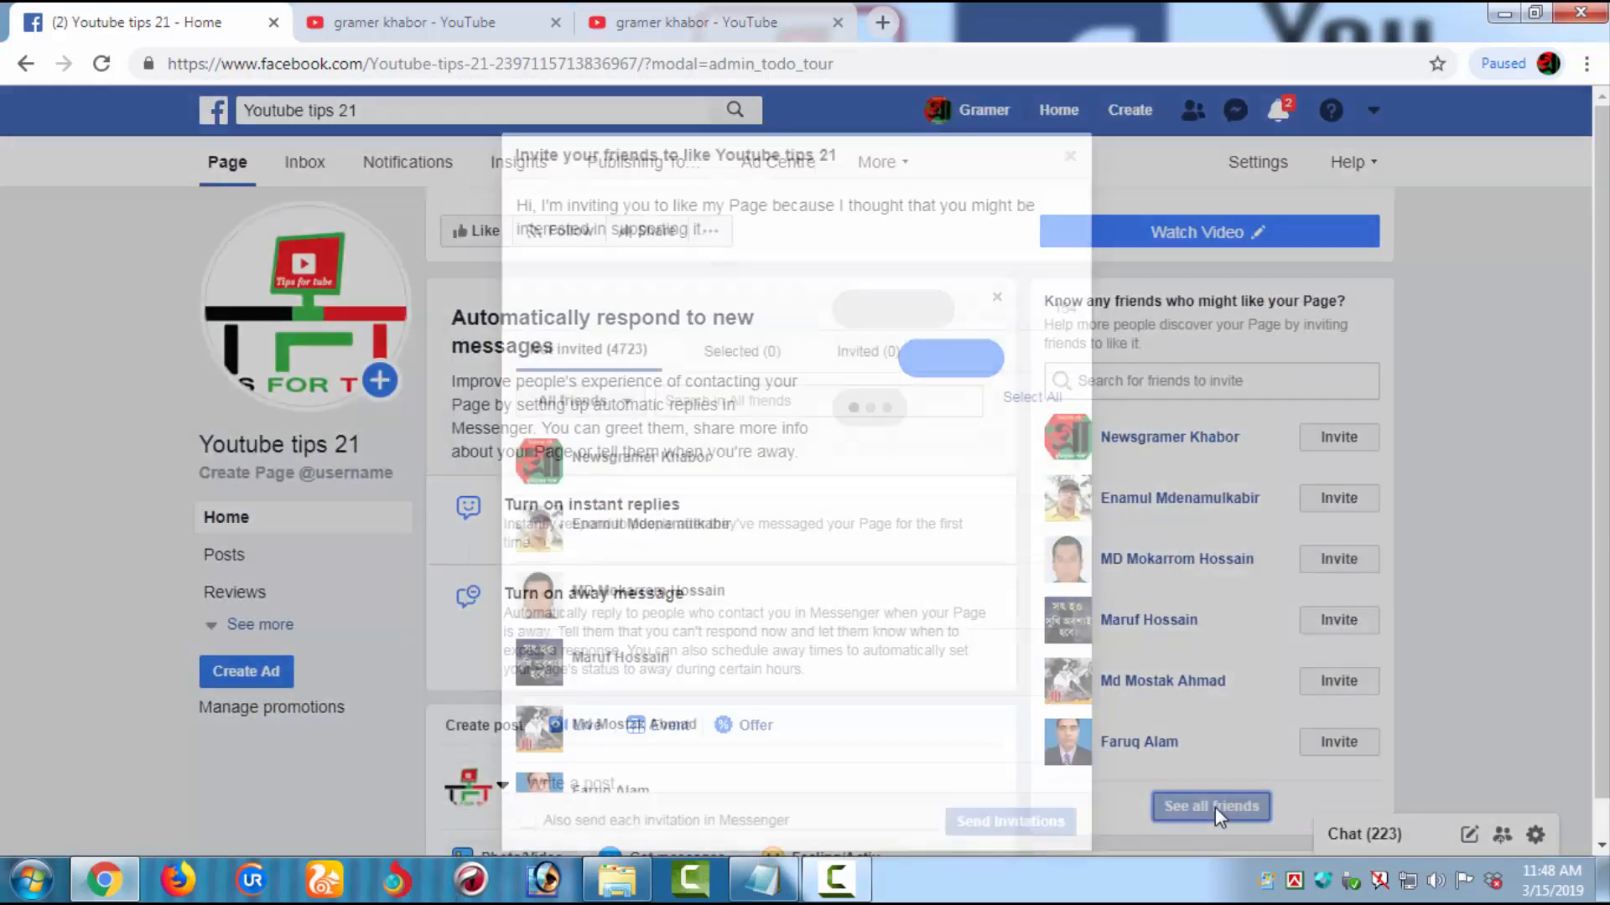
scroll(1002, 473, down, 2)
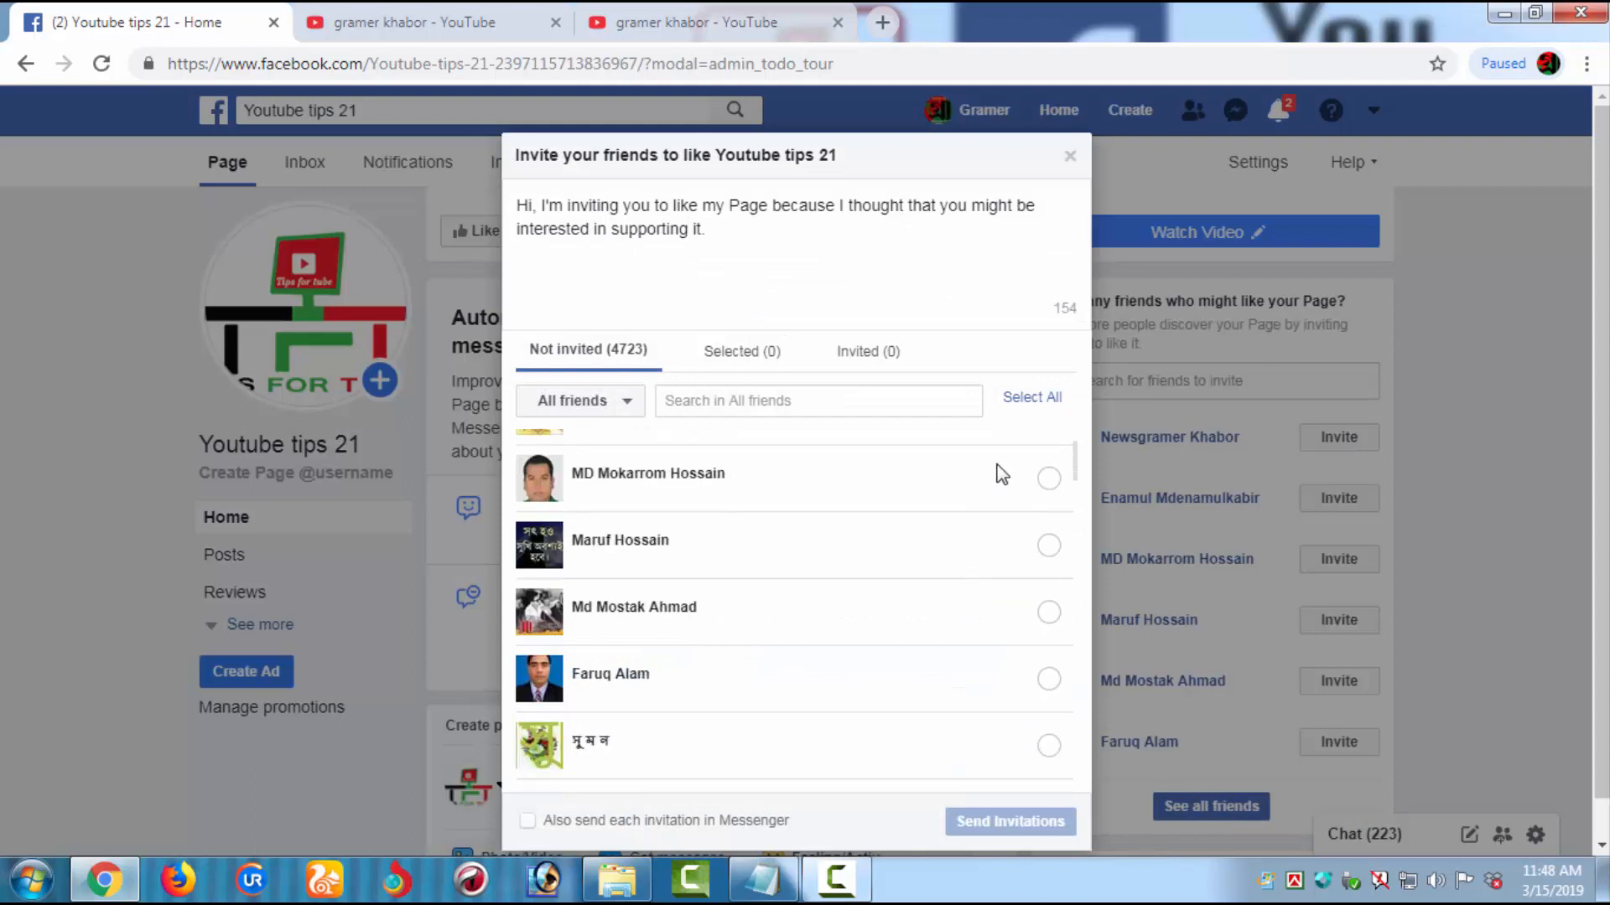
click(1028, 399)
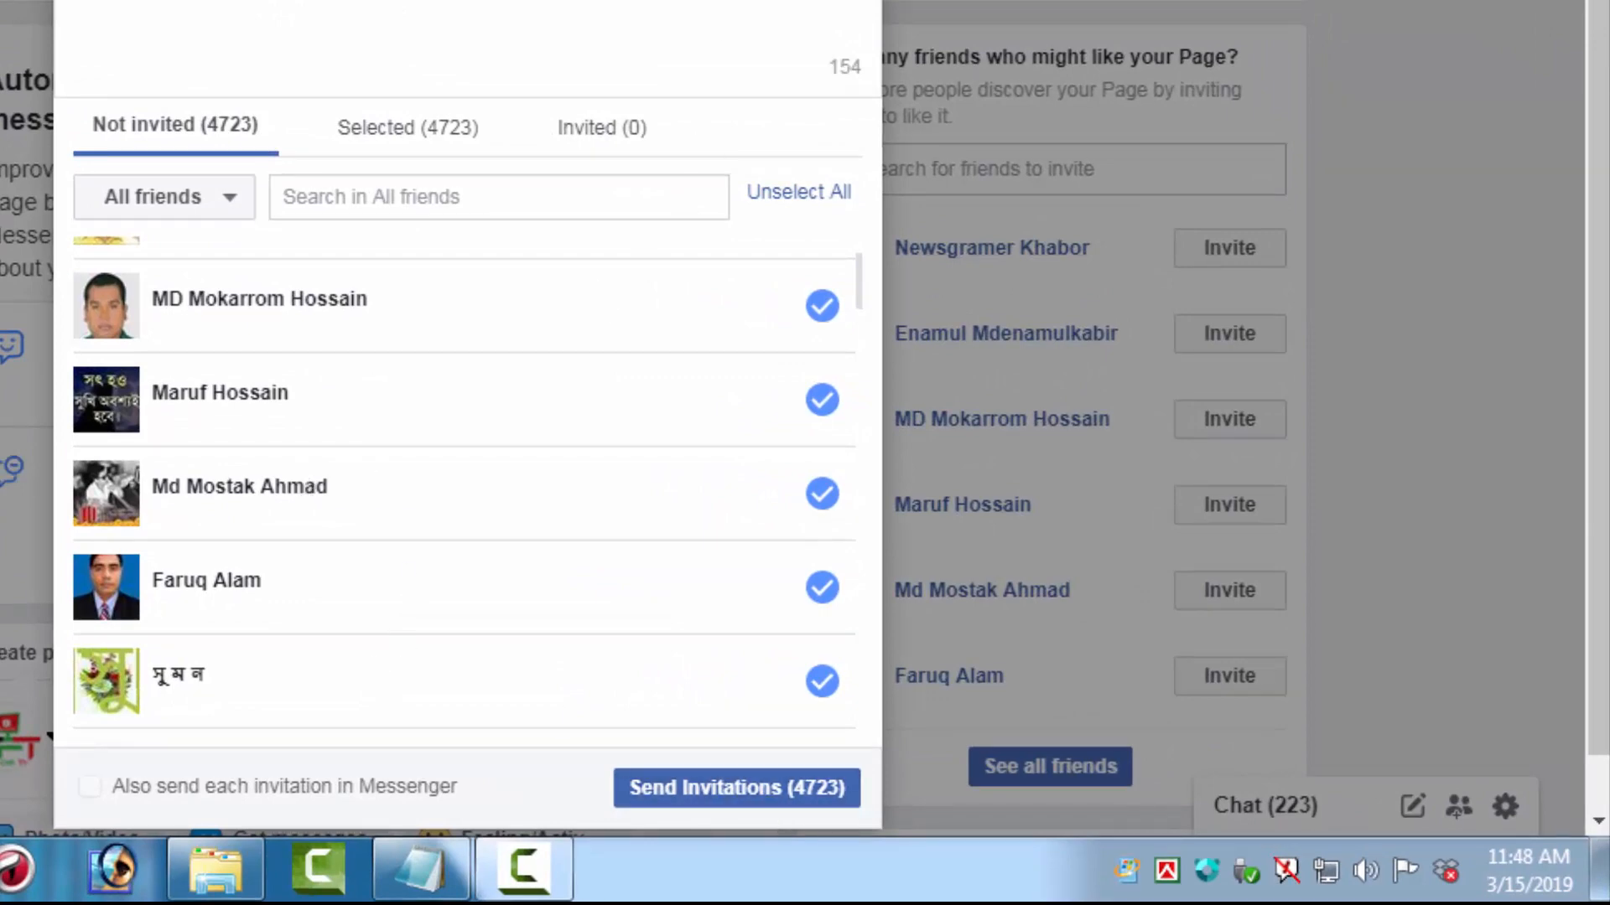
key(Escape)
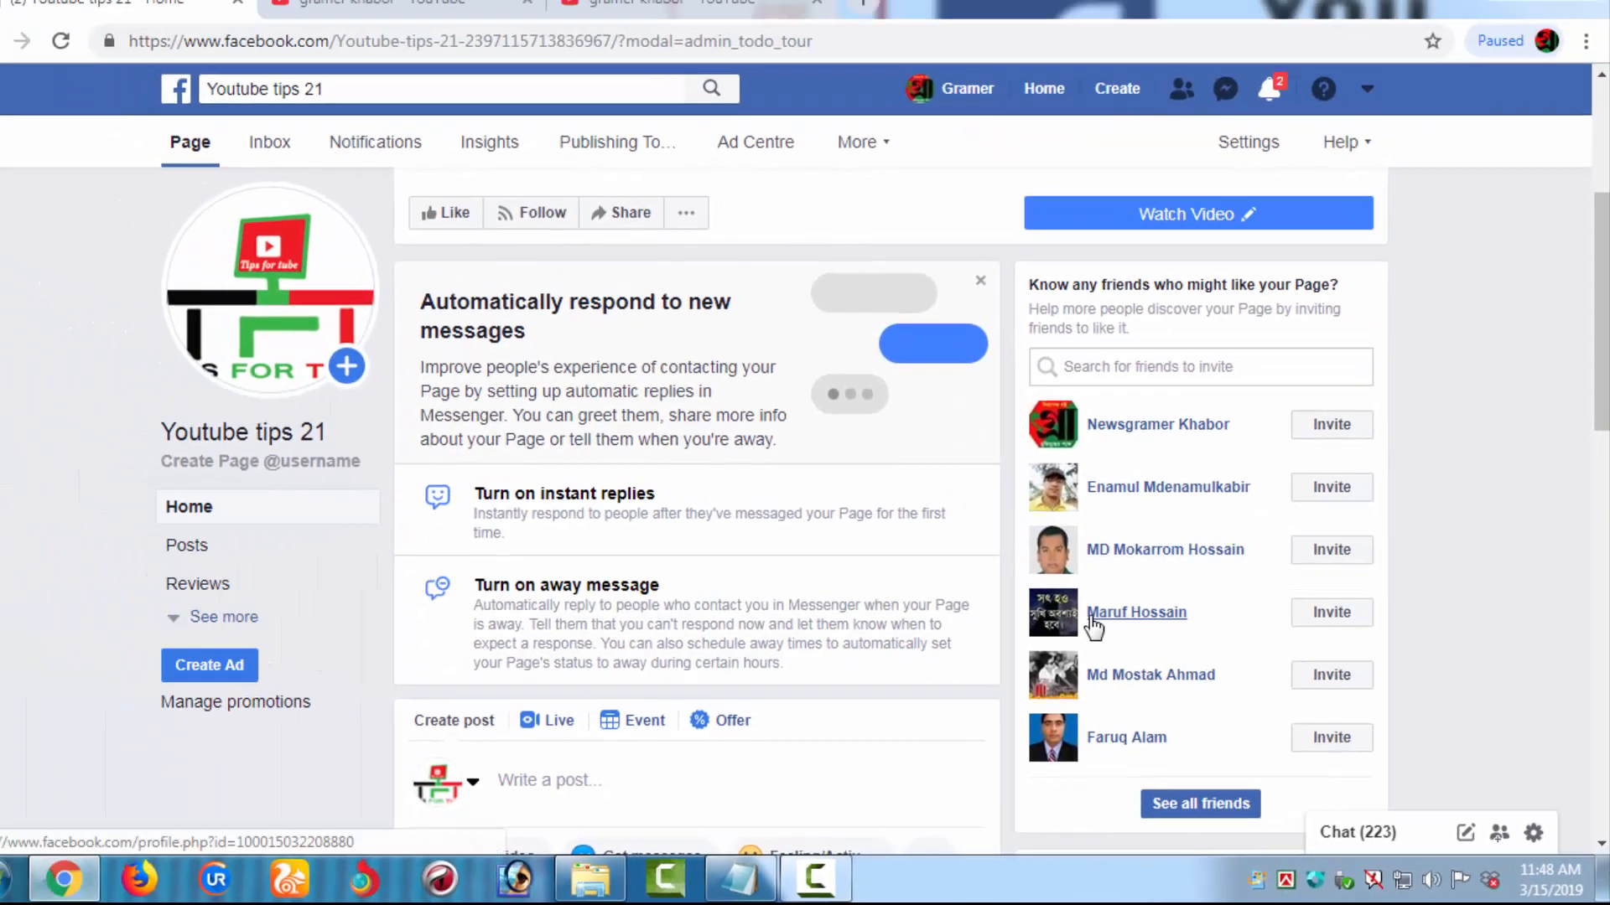